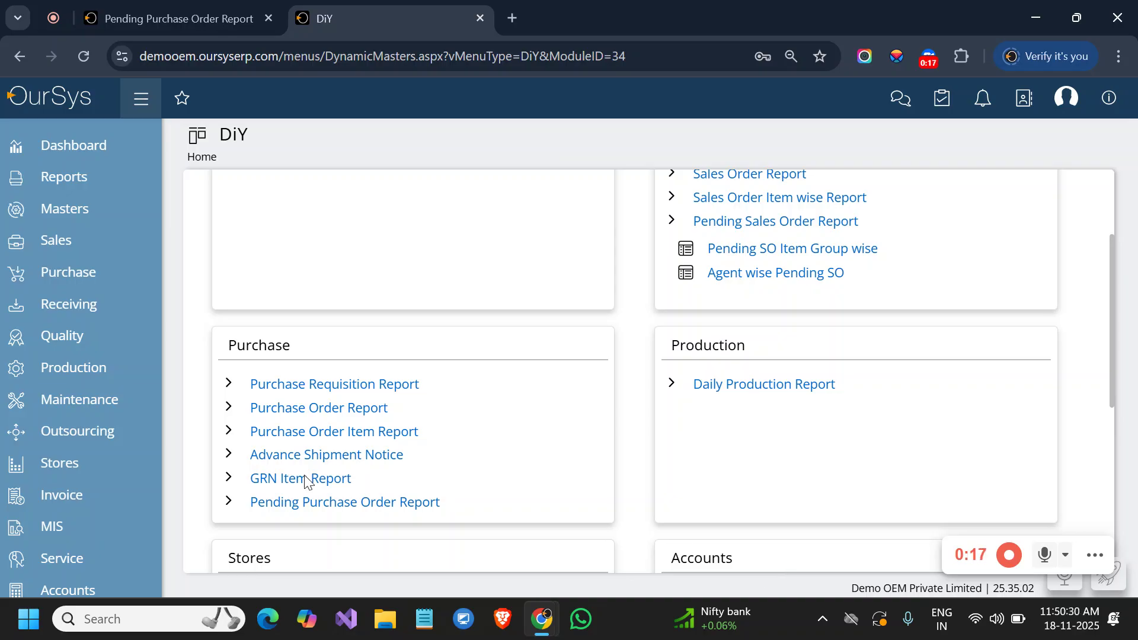
Look through the DiY report lists and open the Purchase Order Report from the Purchase group
{"action": "scroll", "coordinate": [43, 415], "scroll_direction": "down", "scroll_amount": 5}
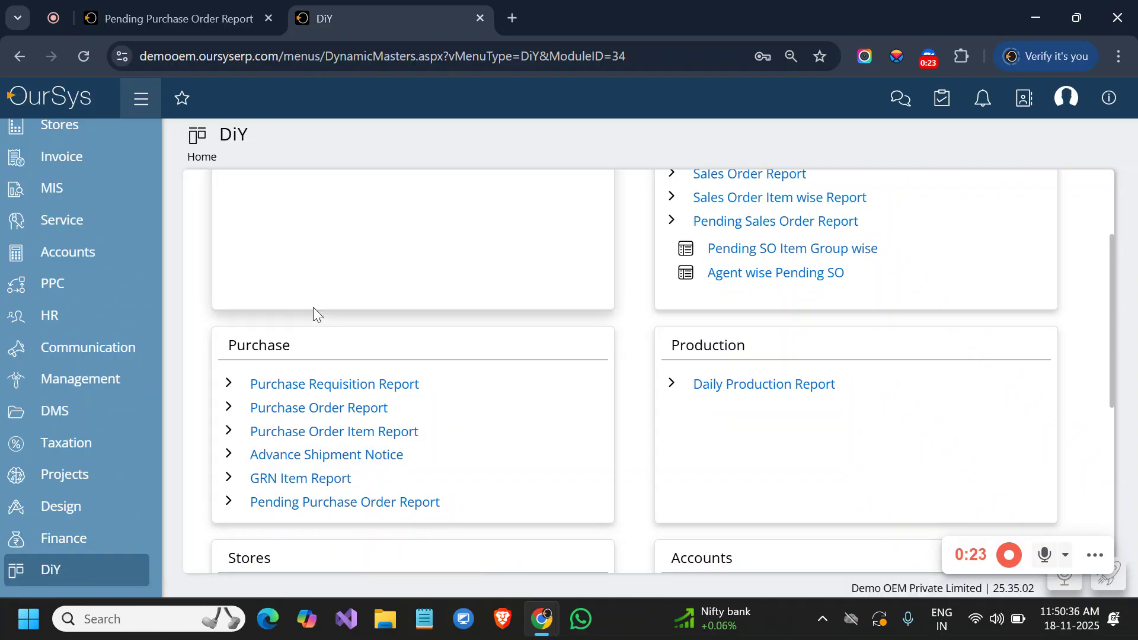
{"action": "scroll", "coordinate": [314, 311], "scroll_direction": "up", "scroll_amount": 2}
{"action": "scroll", "coordinate": [313, 308], "scroll_direction": "up", "scroll_amount": 1}
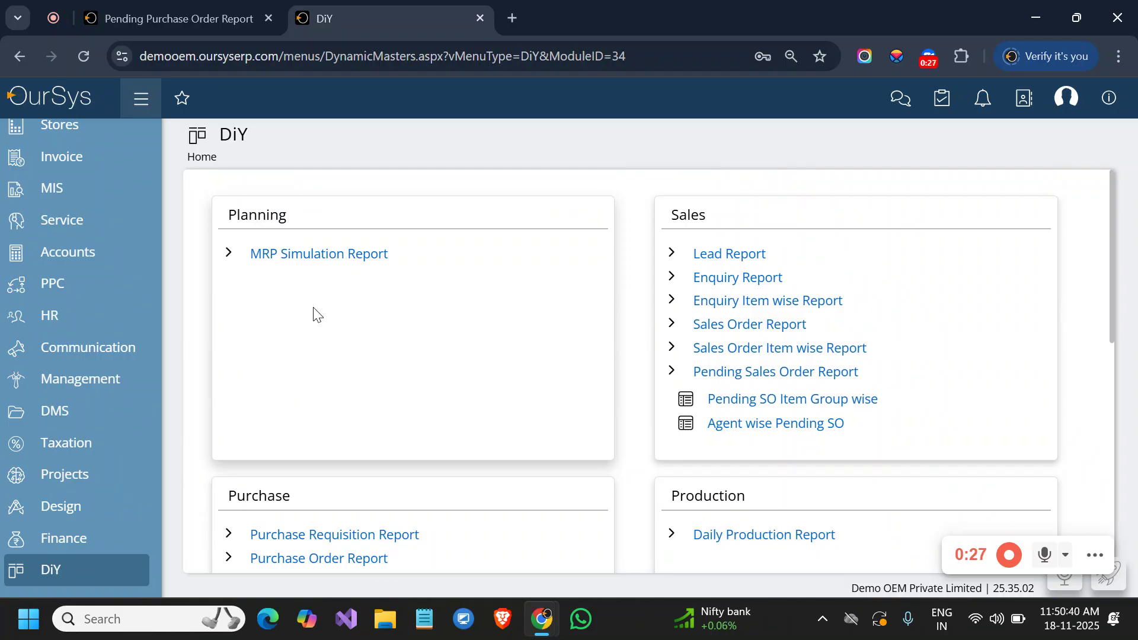
{"action": "scroll", "coordinate": [313, 314], "scroll_direction": "down", "scroll_amount": 3}
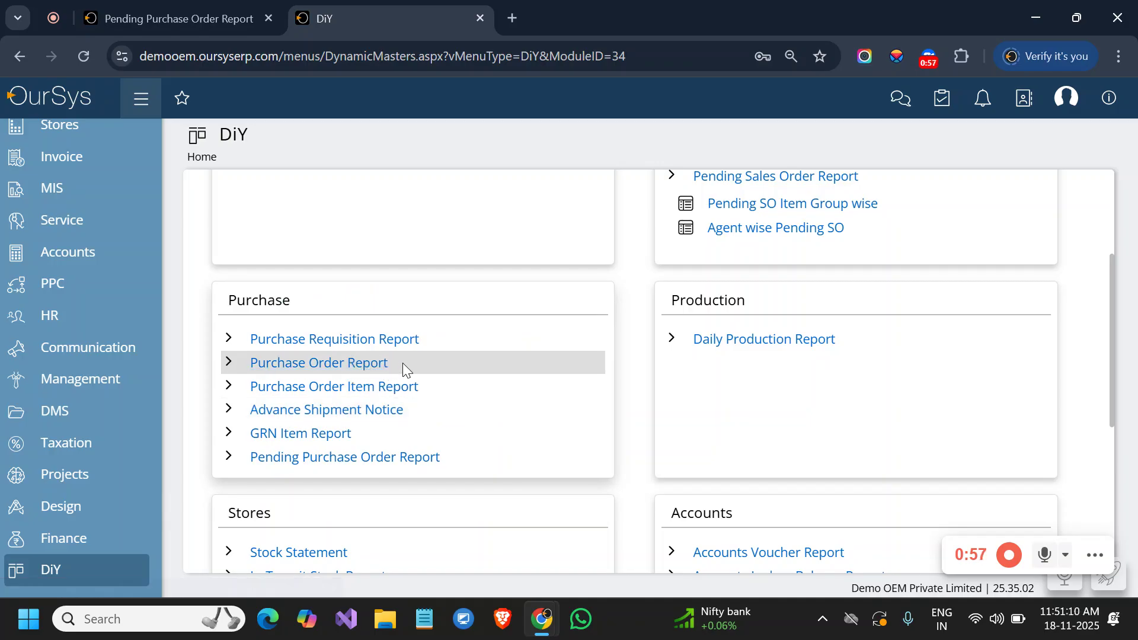
{"action": "left_click_drag", "start_coordinate": [387, 364], "coordinate": [253, 371]}
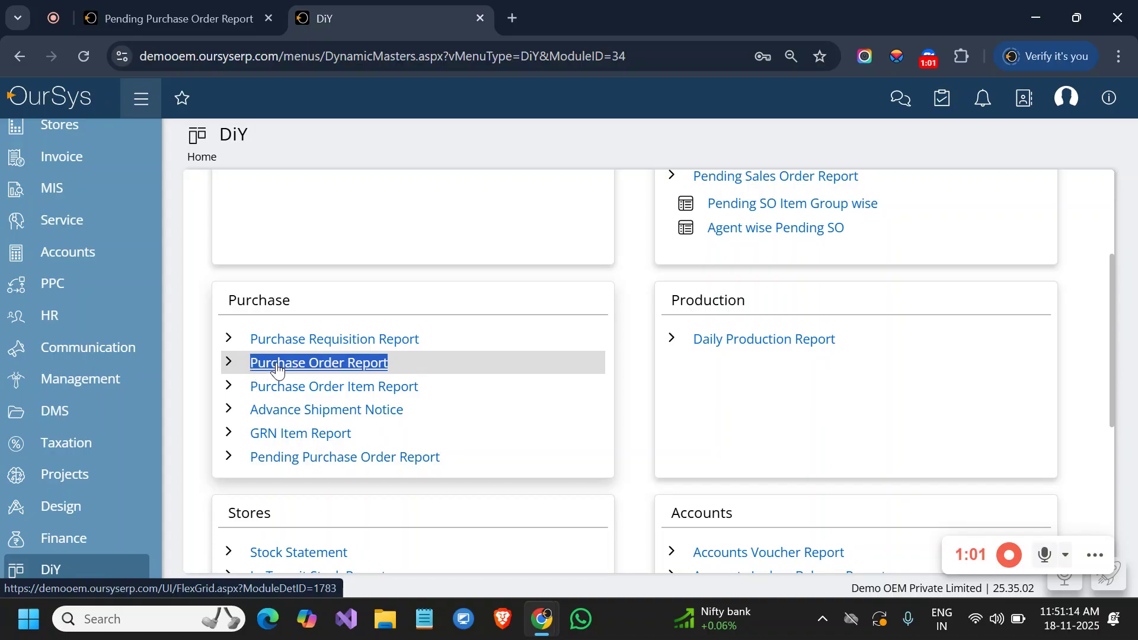
{"action": "left_click", "coordinate": [276, 368]}
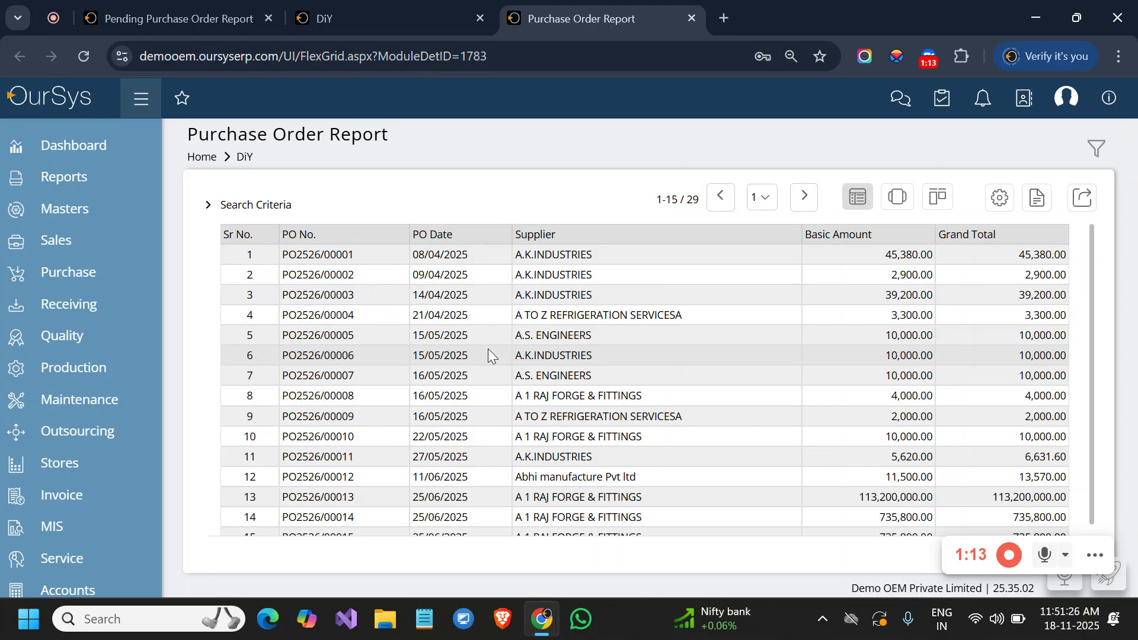
View the Purchase Order Report's Manage Settings, close them, and return to the DiY report list
{"action": "left_click", "coordinate": [999, 201]}
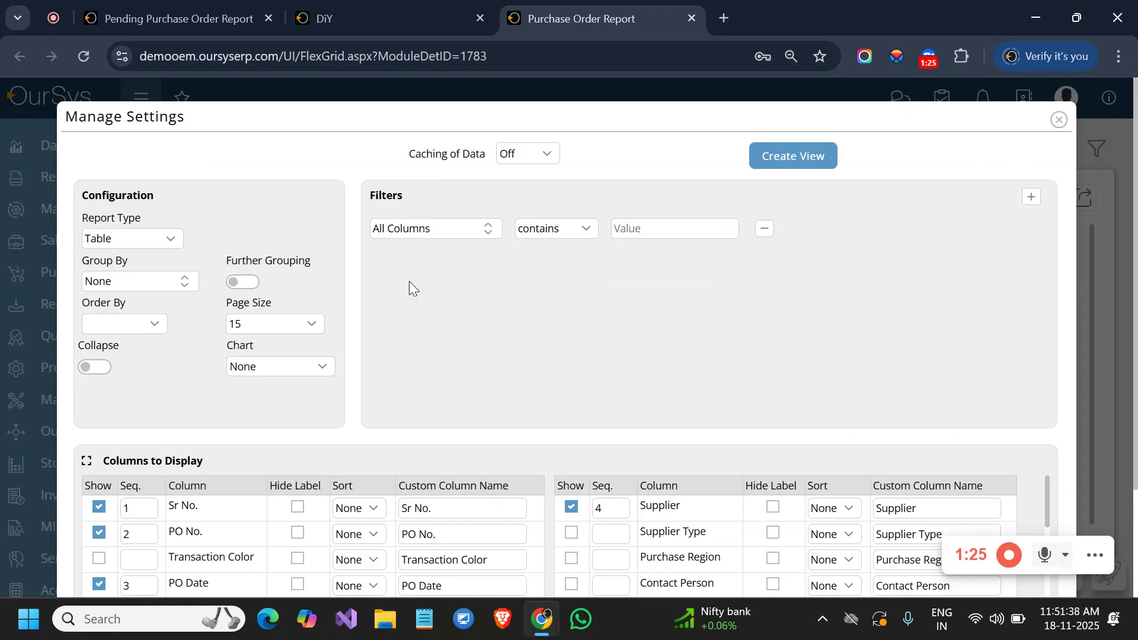
{"action": "left_click", "coordinate": [1059, 121]}
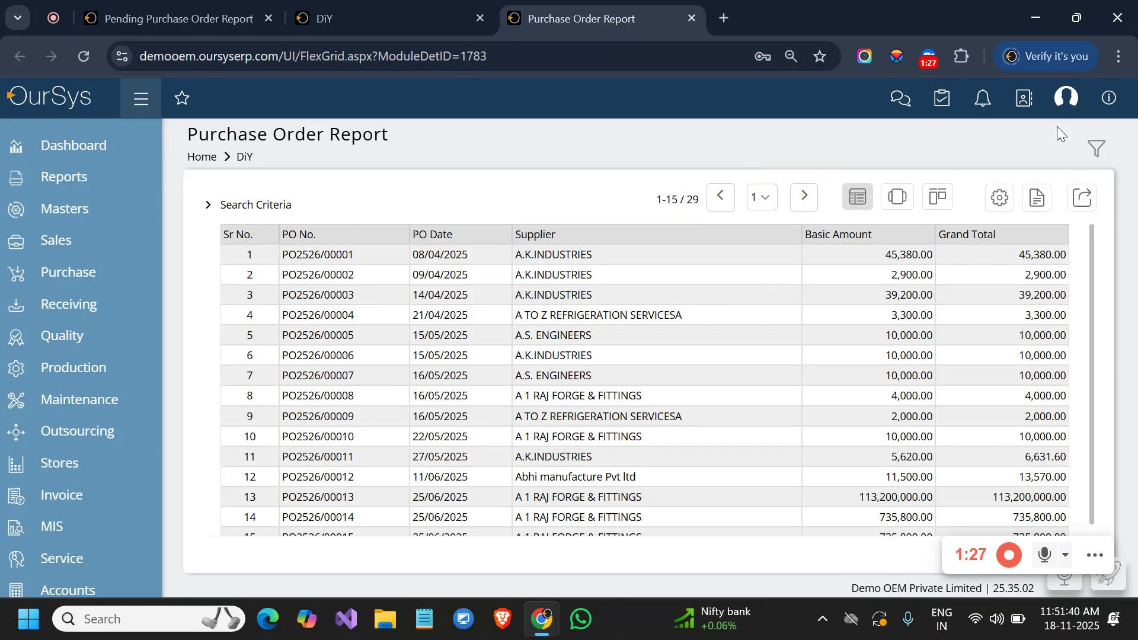
{"action": "left_click", "coordinate": [244, 158]}
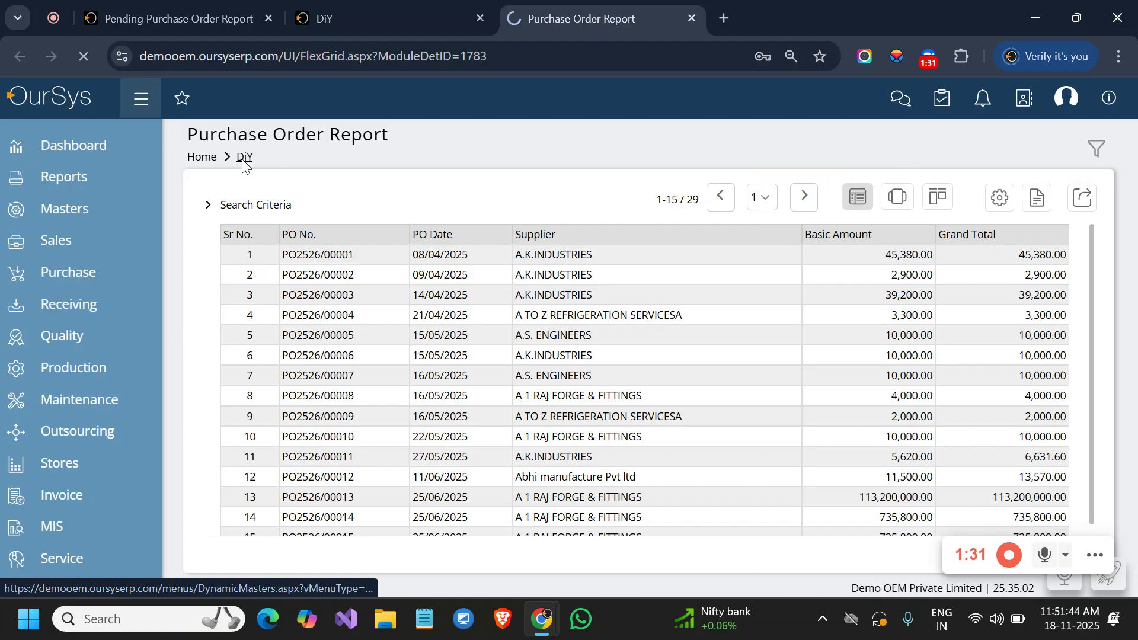
Collapse the side navigation and open the Pending Purchase Order Report from the Purchase group
{"action": "scroll", "coordinate": [370, 366], "scroll_direction": "down", "scroll_amount": 4}
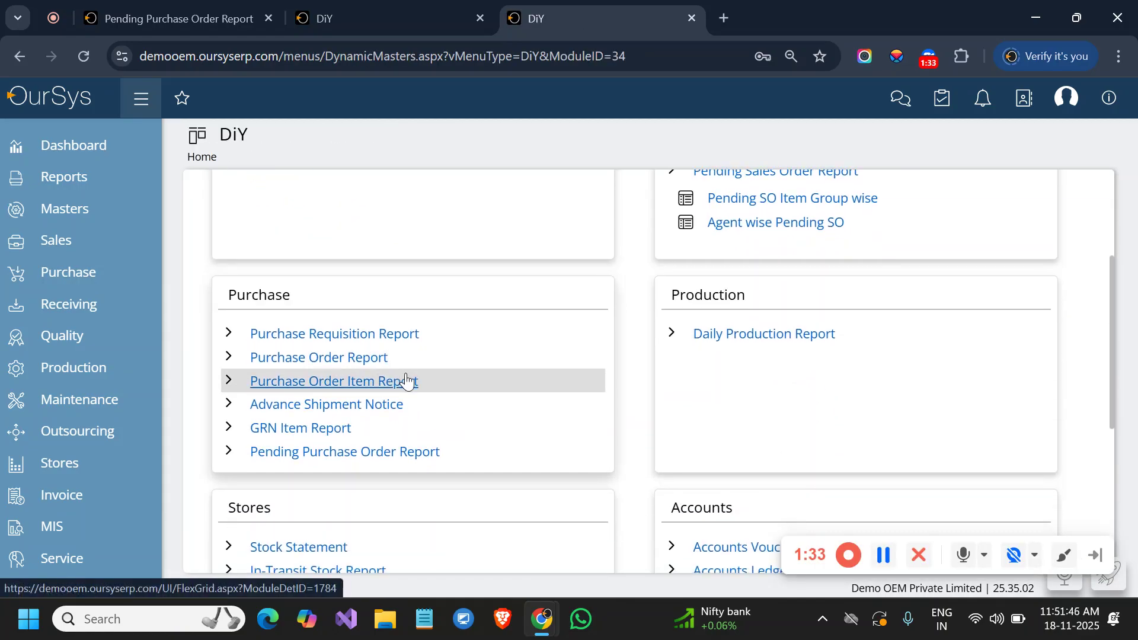
{"action": "left_click_drag", "start_coordinate": [425, 382], "coordinate": [247, 383]}
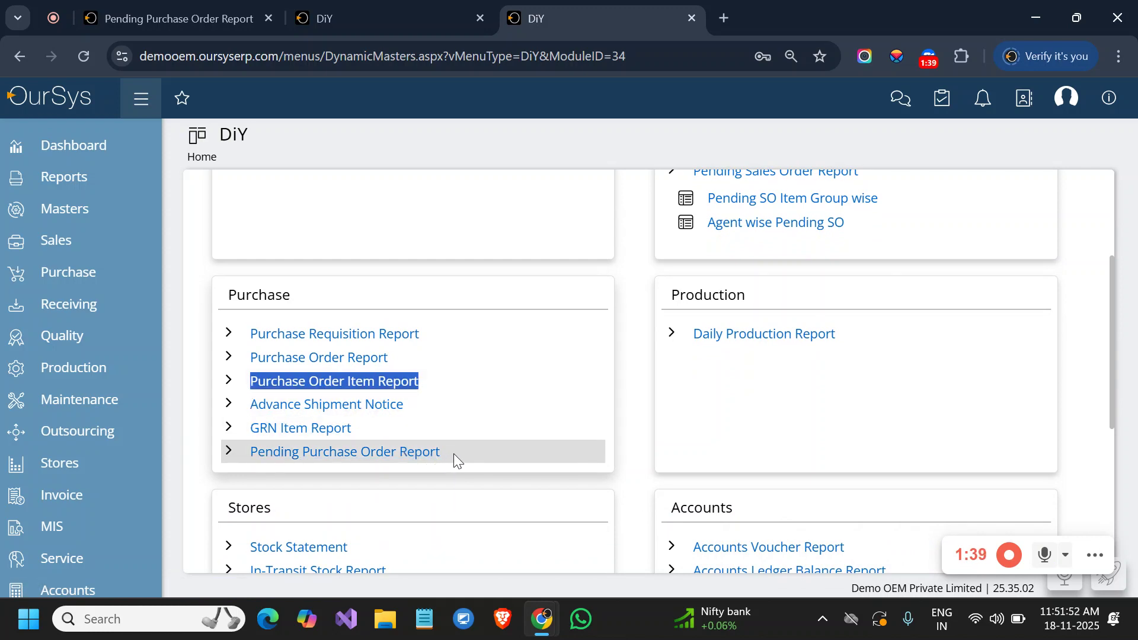
{"action": "left_click", "coordinate": [435, 458]}
{"action": "left_click_drag", "start_coordinate": [435, 458], "coordinate": [252, 454]}
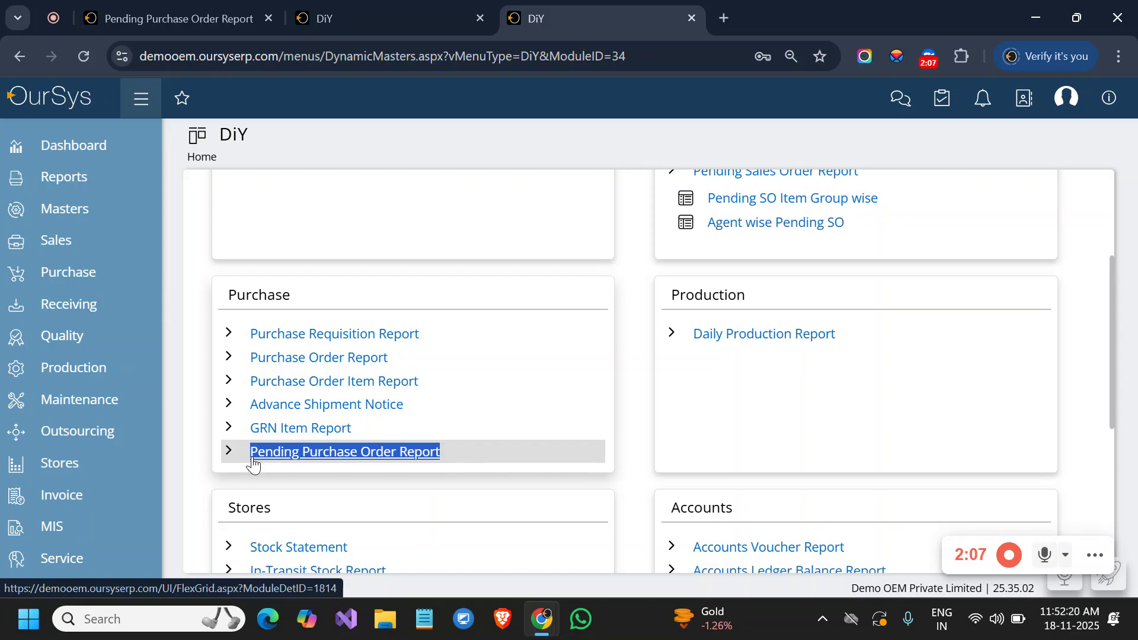
{"action": "left_click", "coordinate": [147, 98]}
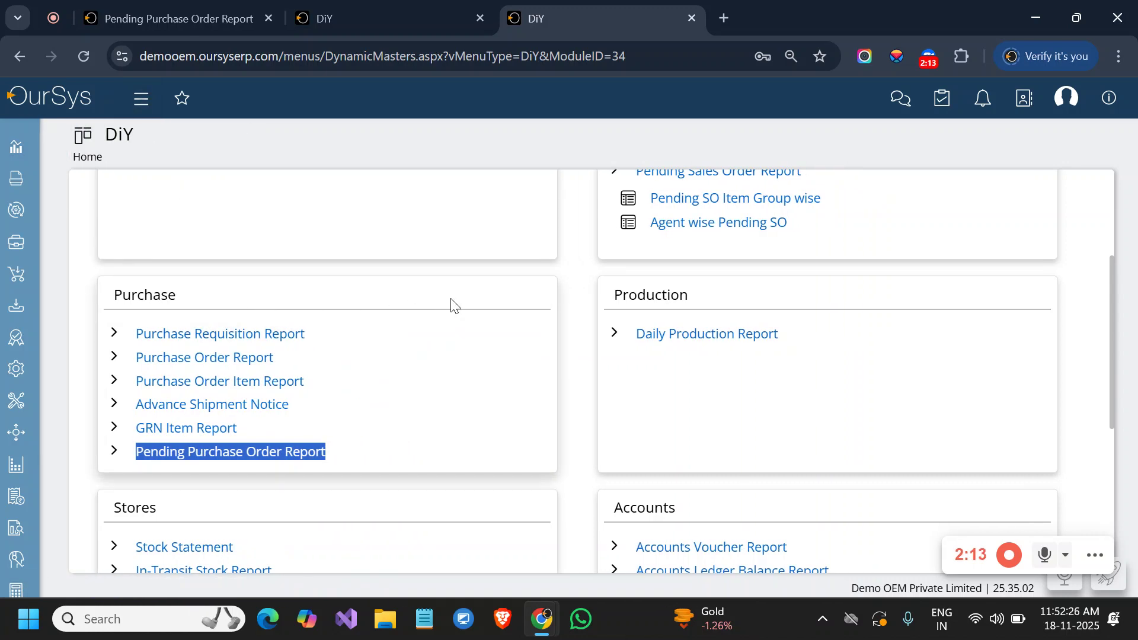
{"action": "left_click", "coordinate": [229, 300]}
{"action": "left_click_drag", "start_coordinate": [197, 293], "coordinate": [114, 298]}
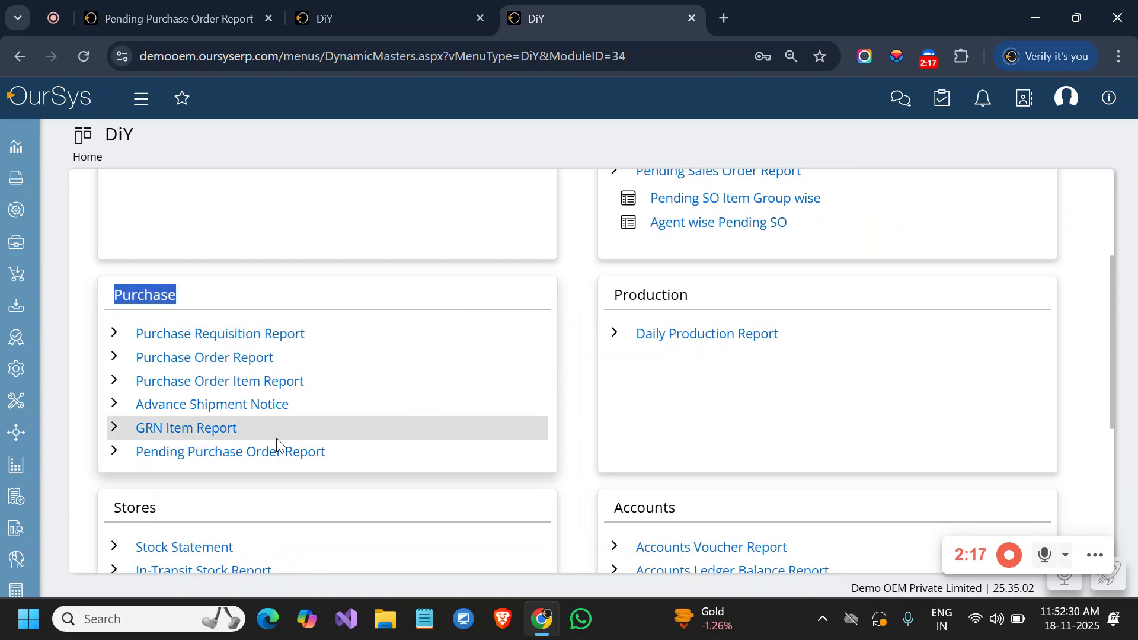
{"action": "left_click", "coordinate": [343, 458]}
{"action": "left_click_drag", "start_coordinate": [343, 457], "coordinate": [140, 460]}
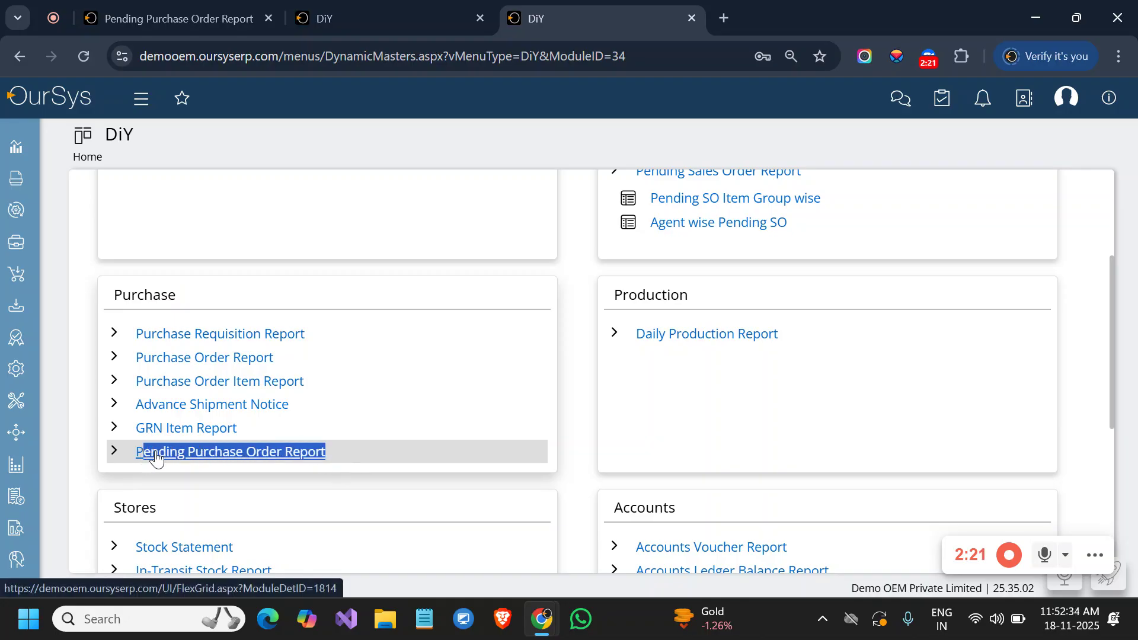
{"action": "left_click", "coordinate": [156, 453]}
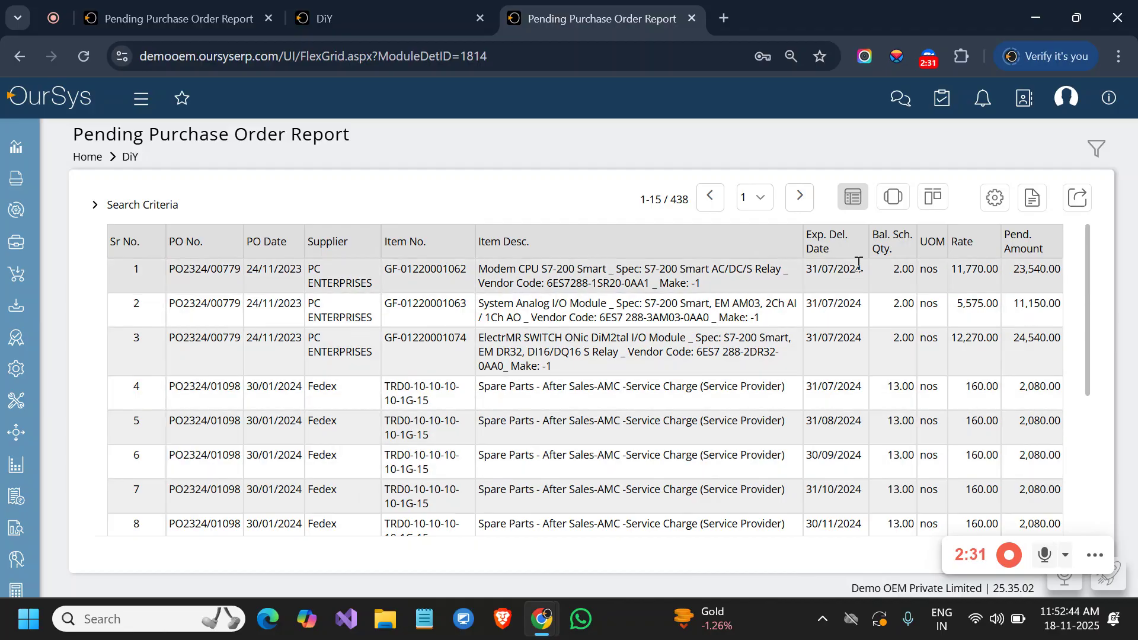
Start a new view in the report's settings and name it "Supplier & Item wise pending PO"
{"action": "left_click", "coordinate": [996, 197]}
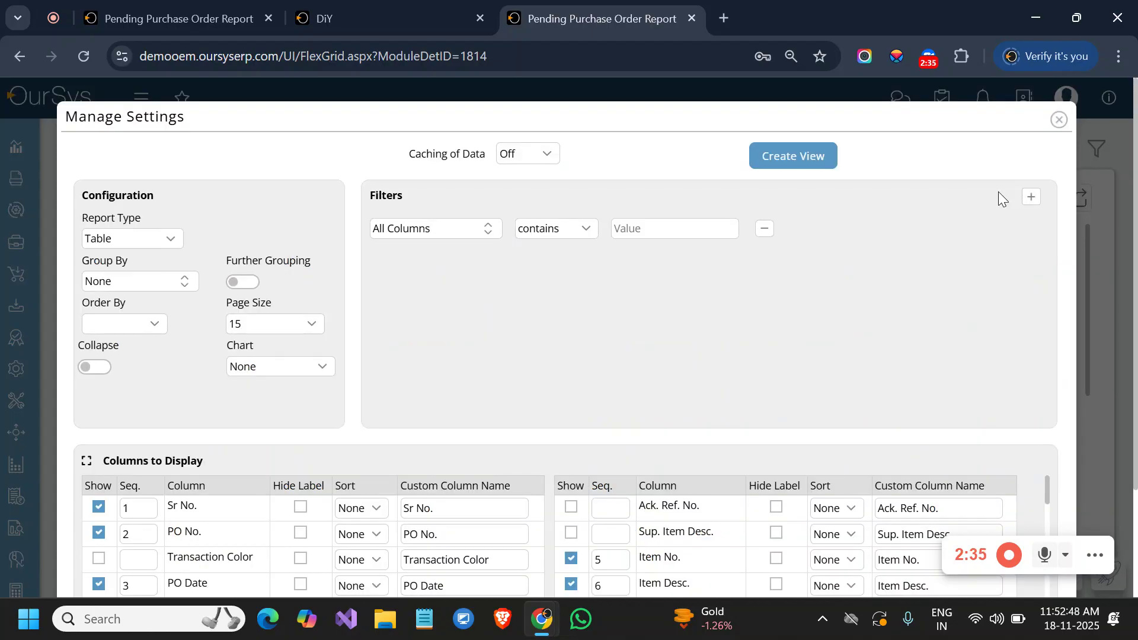
{"action": "left_click", "coordinate": [801, 158]}
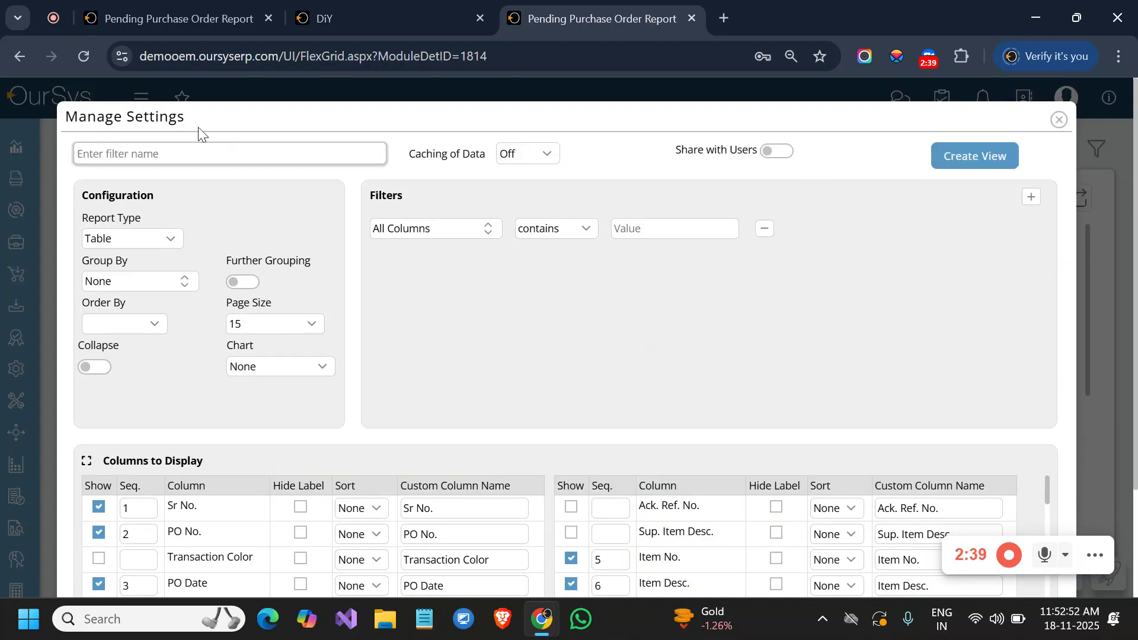
{"action": "type", "text": "Su"}
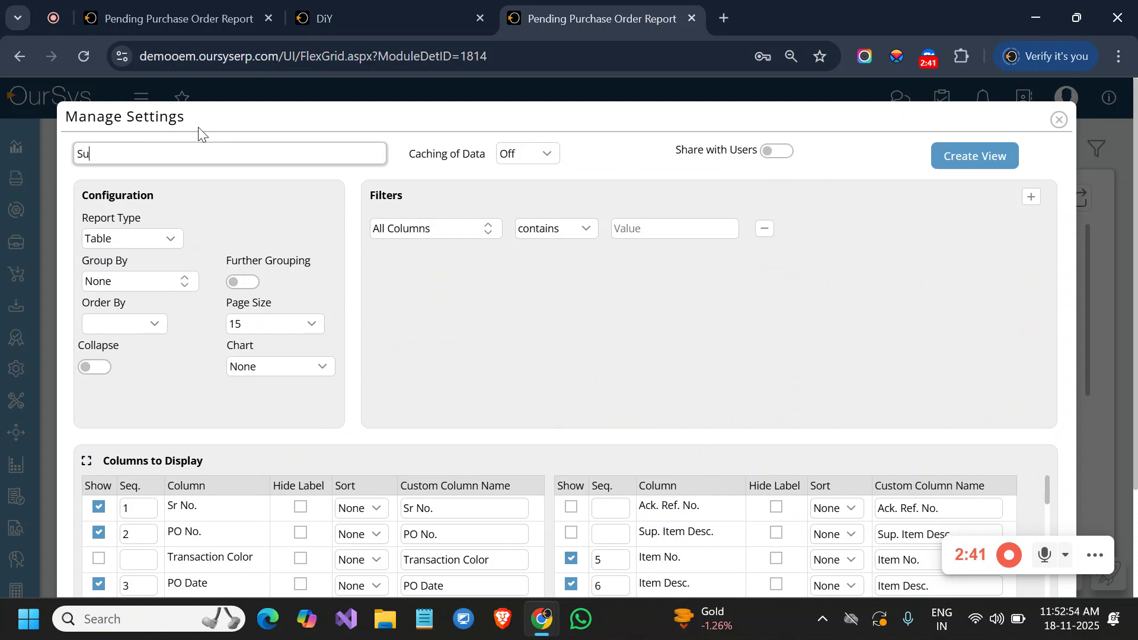
{"action": "type", "text": "pplier ite"}
{"action": "key", "text": "BackSpace"}
{"action": "key", "text": "BackSpace"}
{"action": "key", "text": "BackSpace"}
{"action": "type", "text": "& Item wise pending"}
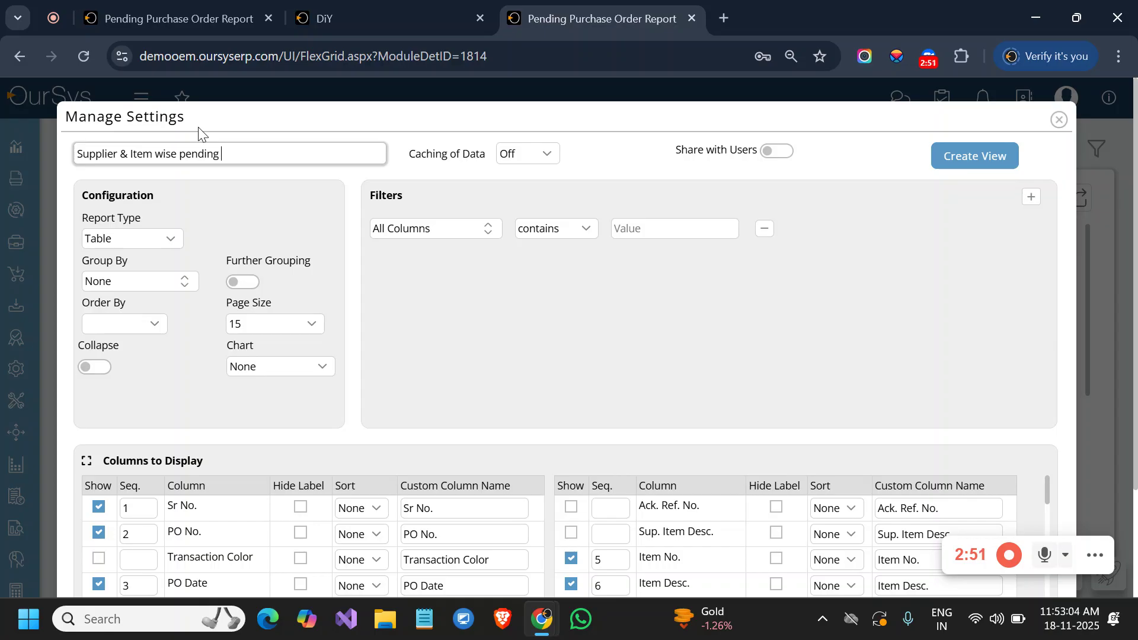
{"action": "type", "text": " PO"}
Try the 1 Day option for Caching of Data and restore it to Off
{"action": "mouse_move", "coordinate": [415, 158]}
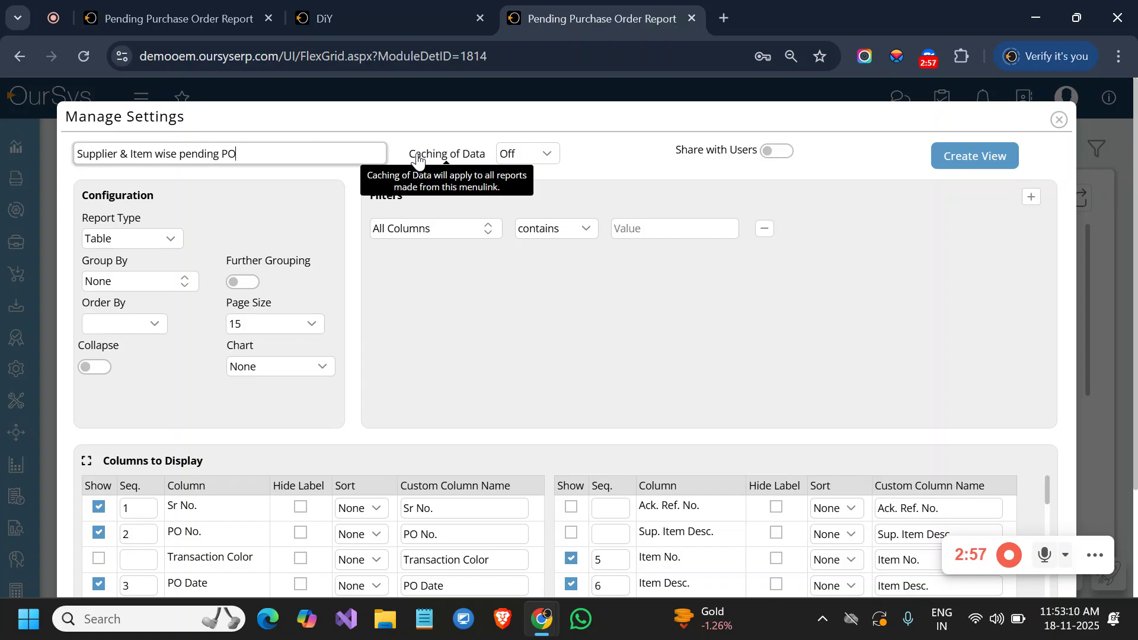
{"action": "left_click", "coordinate": [521, 152]}
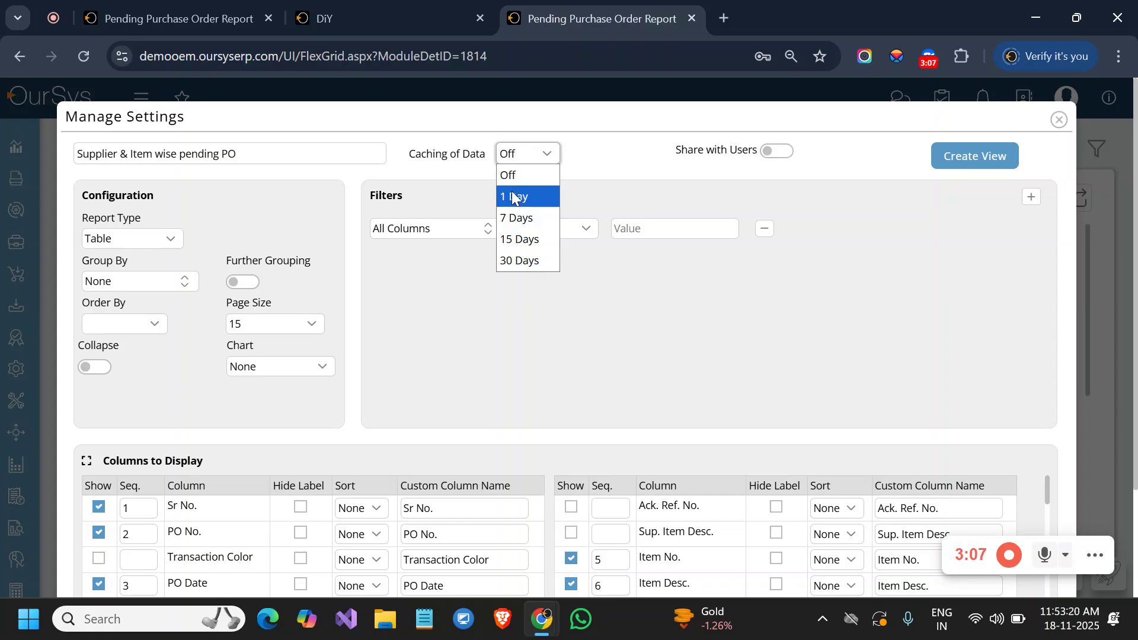
{"action": "left_click", "coordinate": [537, 195]}
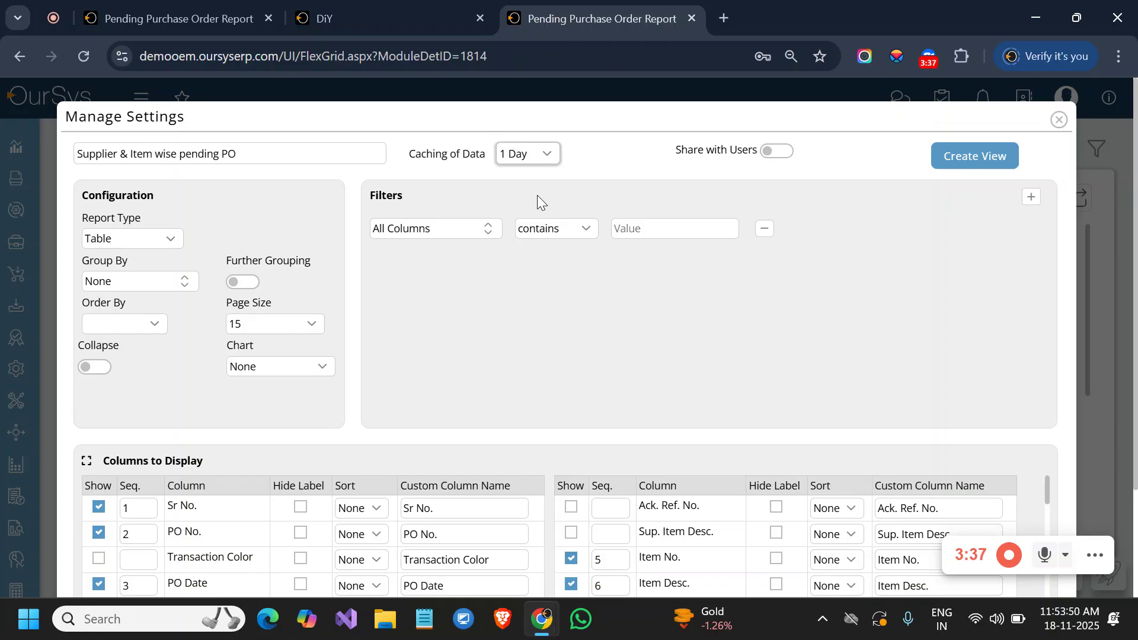
{"action": "left_click", "coordinate": [513, 161]}
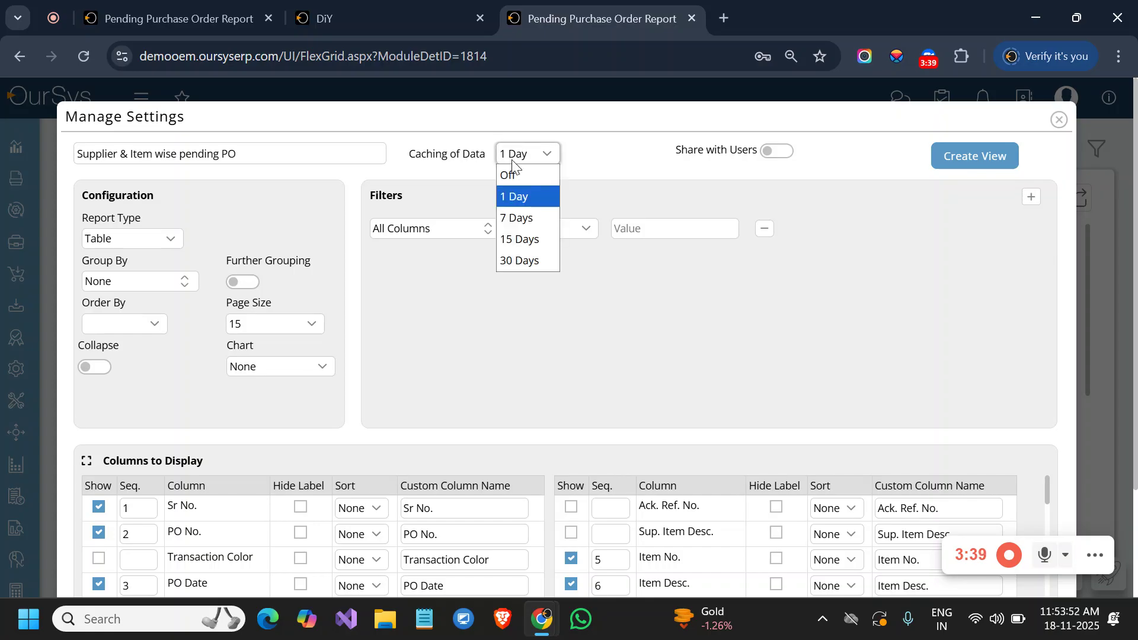
{"action": "left_click", "coordinate": [512, 174]}
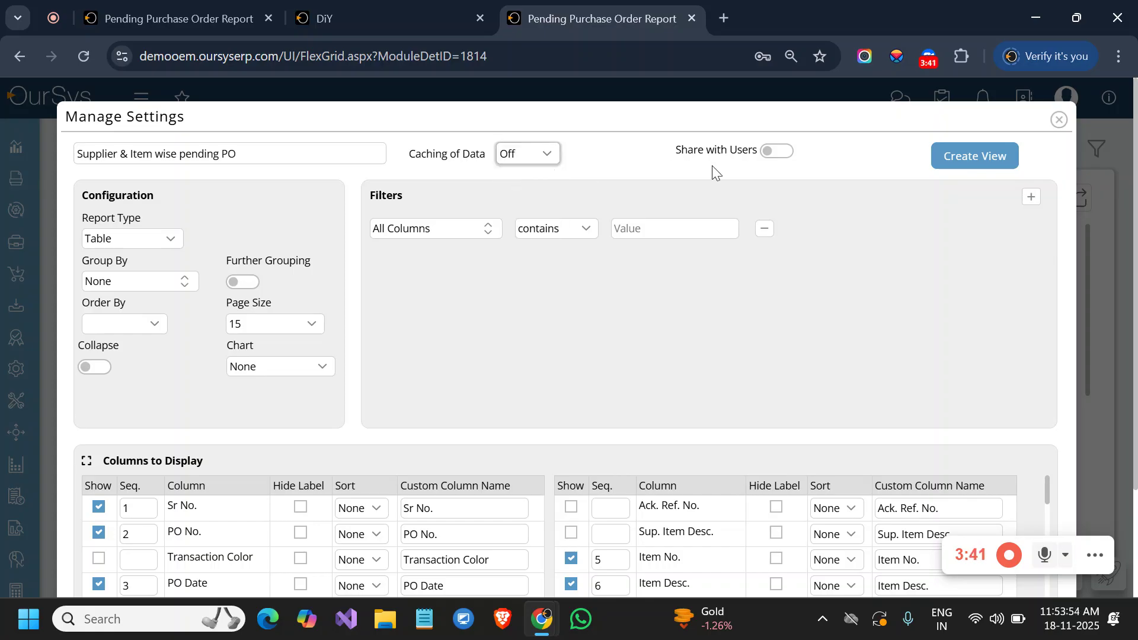
Enable Share with Users for the view and keep Table as the report type
{"action": "left_click", "coordinate": [775, 149]}
{"action": "left_click", "coordinate": [775, 151]}
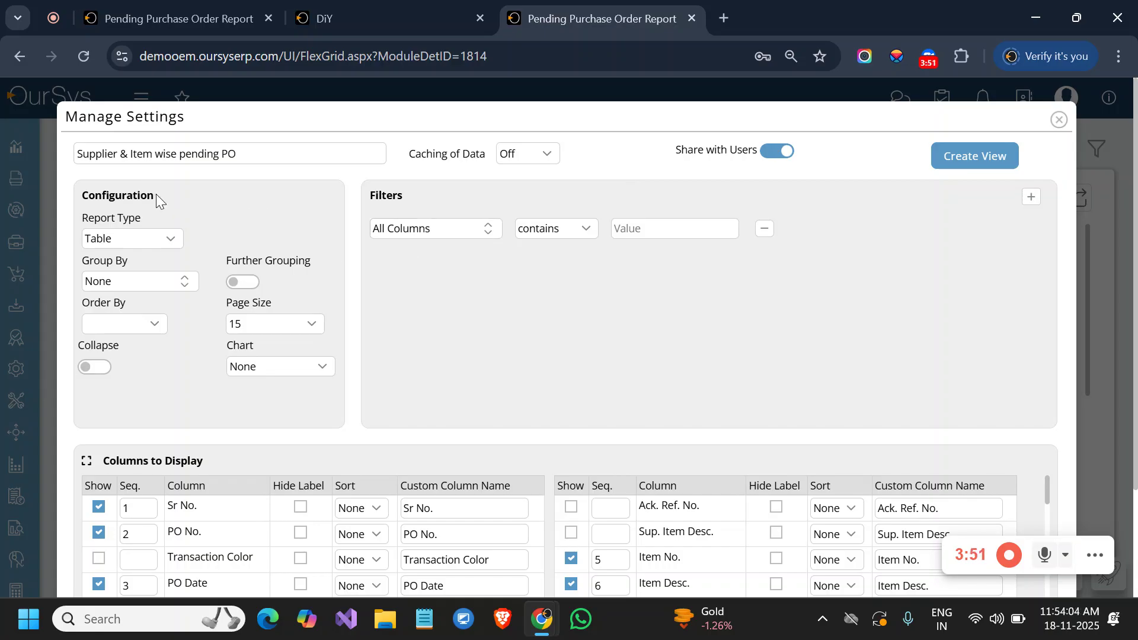
{"action": "left_click_drag", "start_coordinate": [155, 194], "coordinate": [85, 196]}
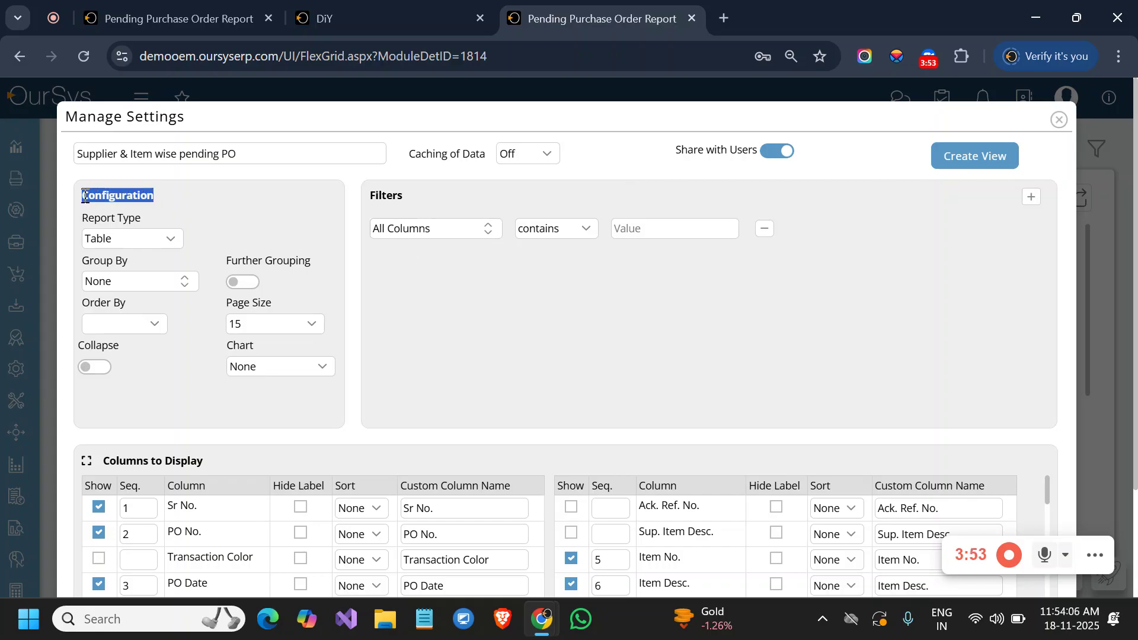
{"action": "left_click", "coordinate": [98, 244]}
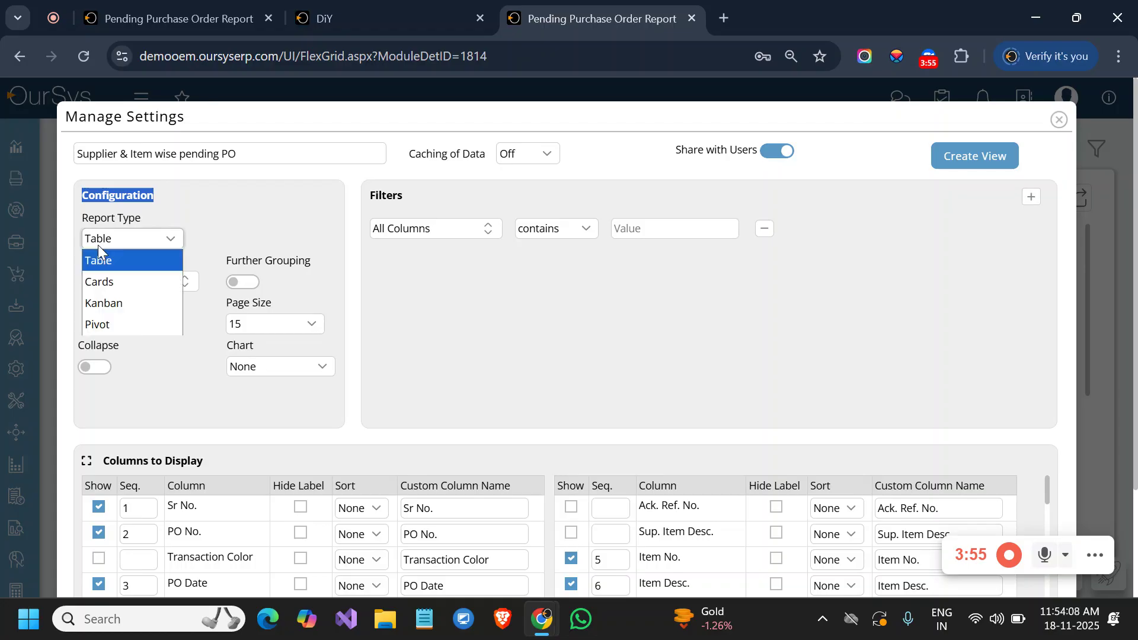
{"action": "left_click", "coordinate": [98, 244]}
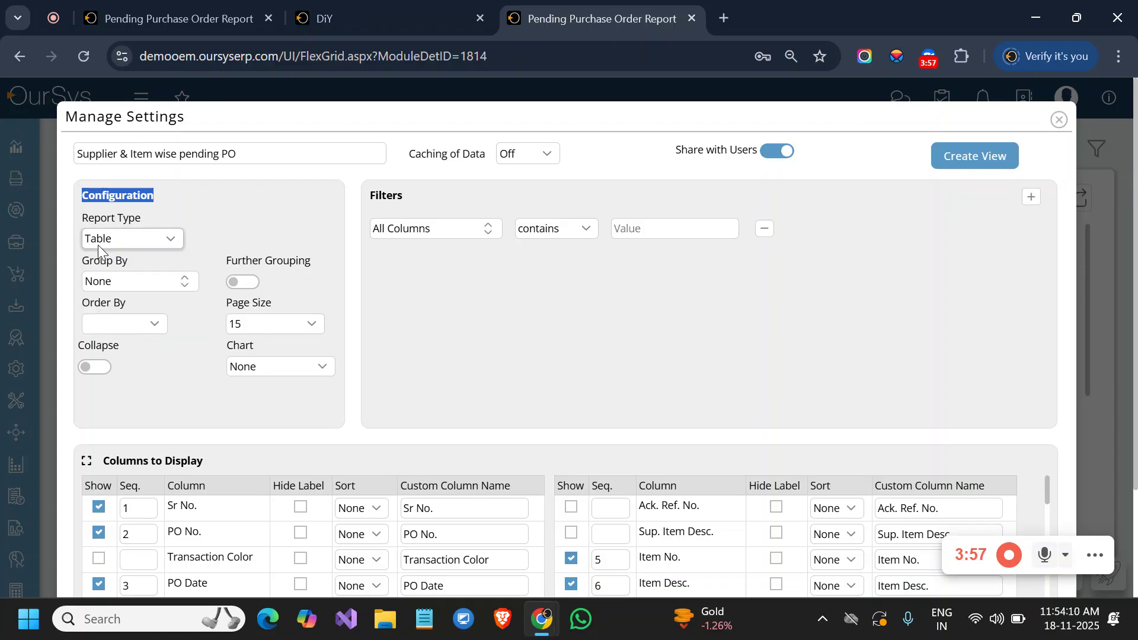
Group the view by Supplier, set its order to None, and set the page size to 300
{"action": "left_click", "coordinate": [117, 283]}
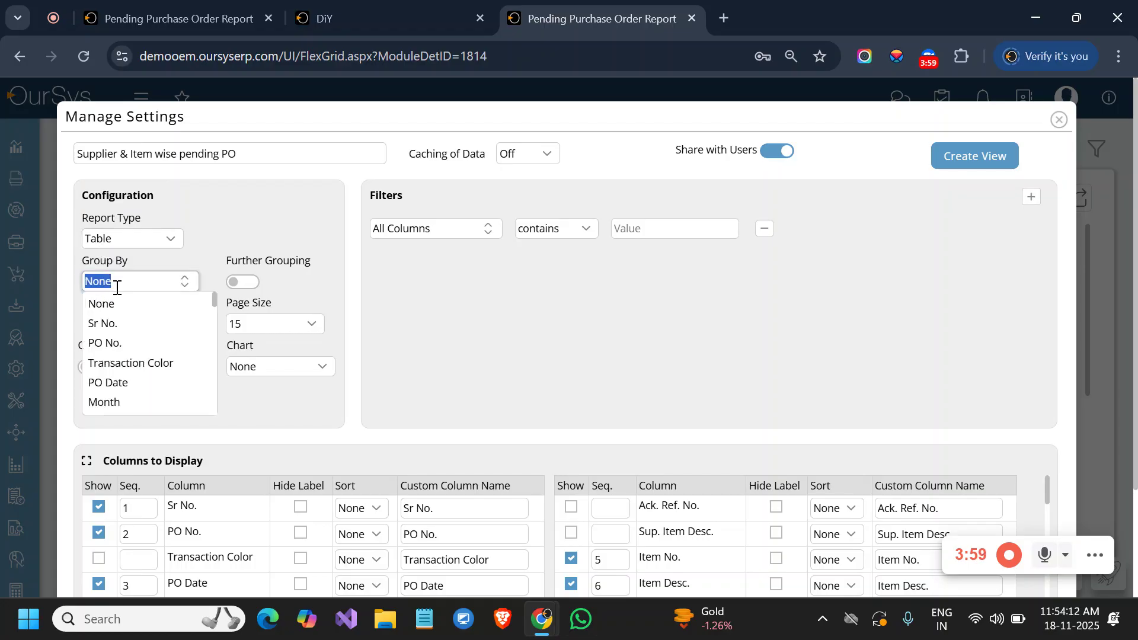
{"action": "type", "text": "suppl"}
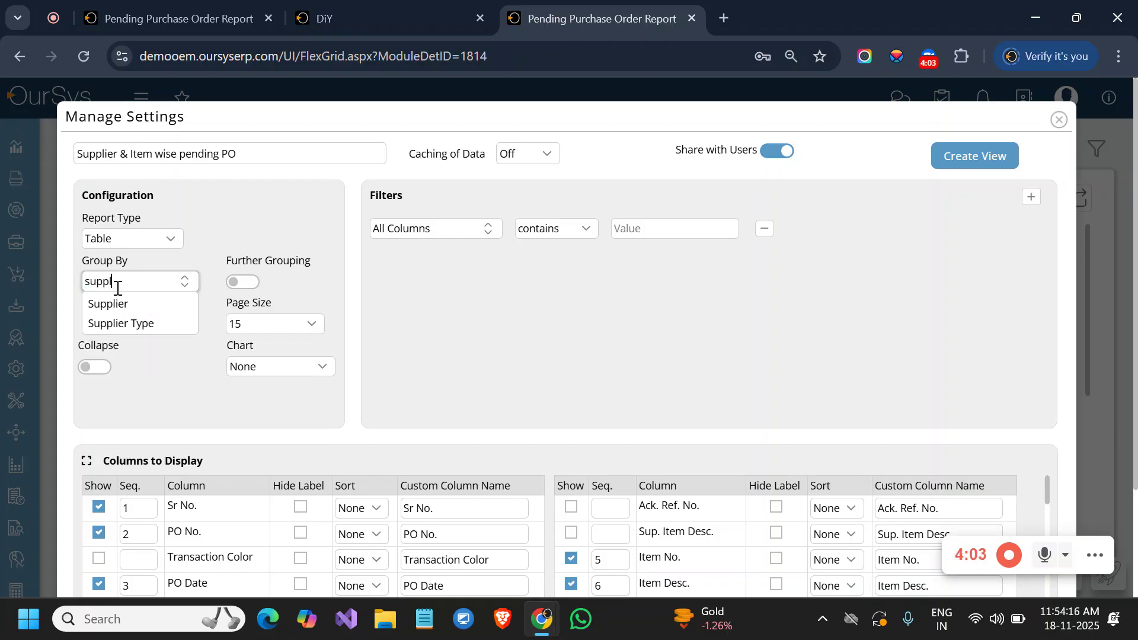
{"action": "left_click", "coordinate": [133, 304]}
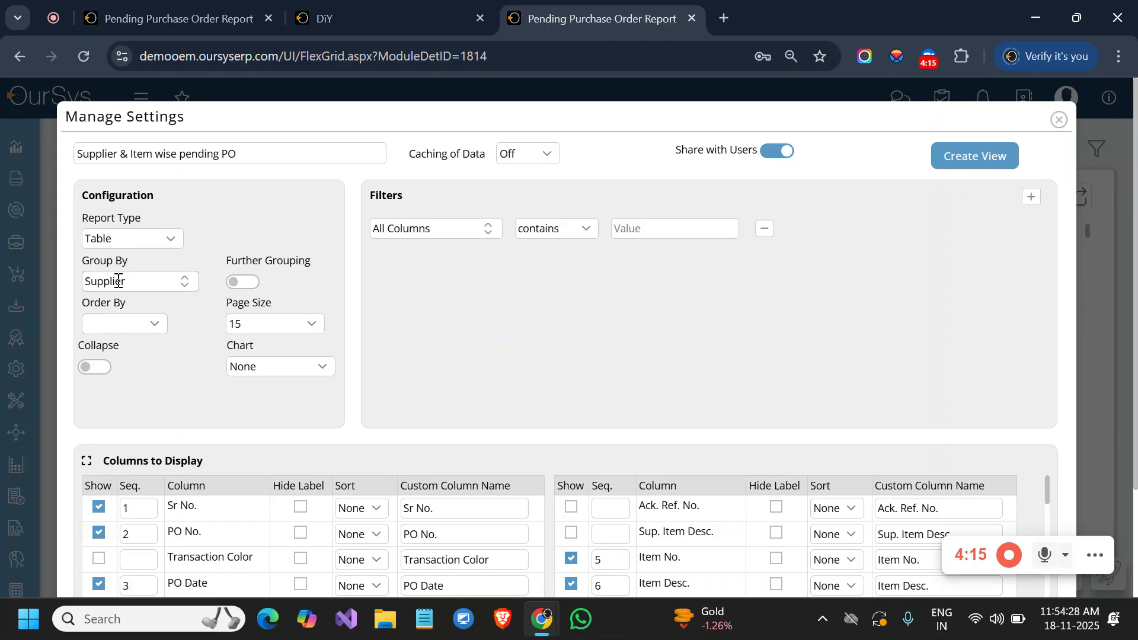
{"action": "left_click", "coordinate": [132, 325]}
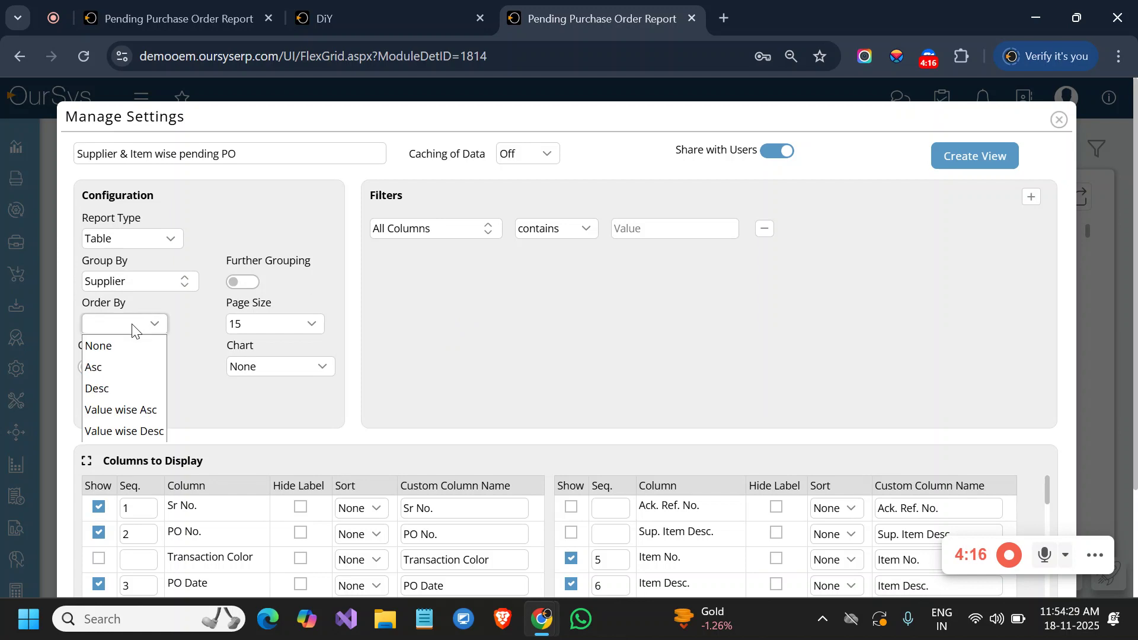
{"action": "left_click", "coordinate": [109, 348]}
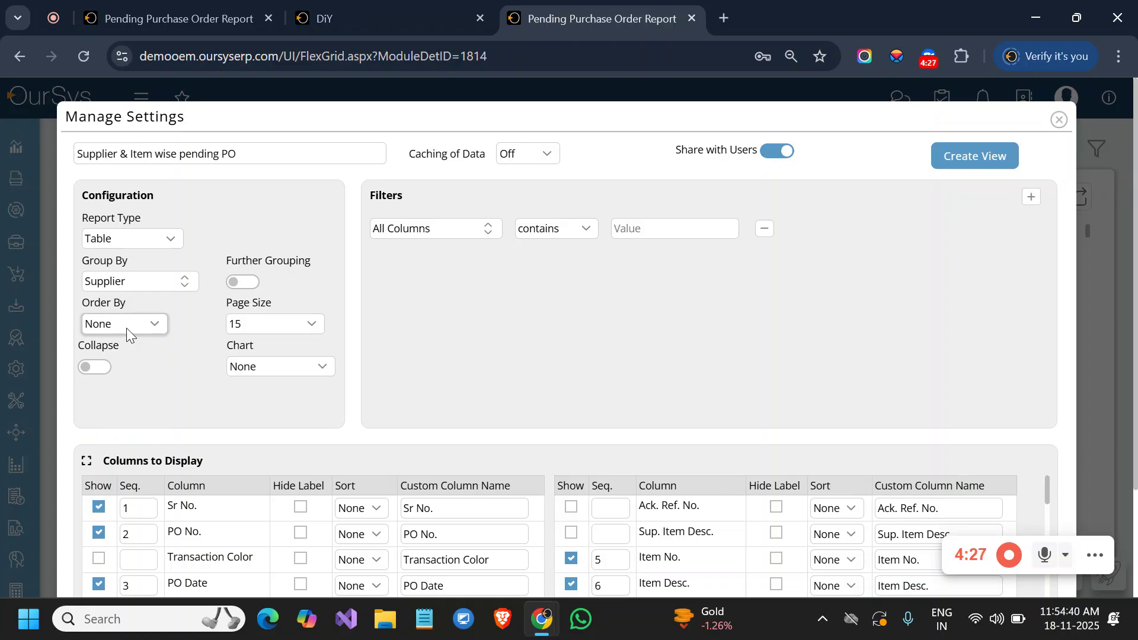
{"action": "left_click", "coordinate": [294, 326]}
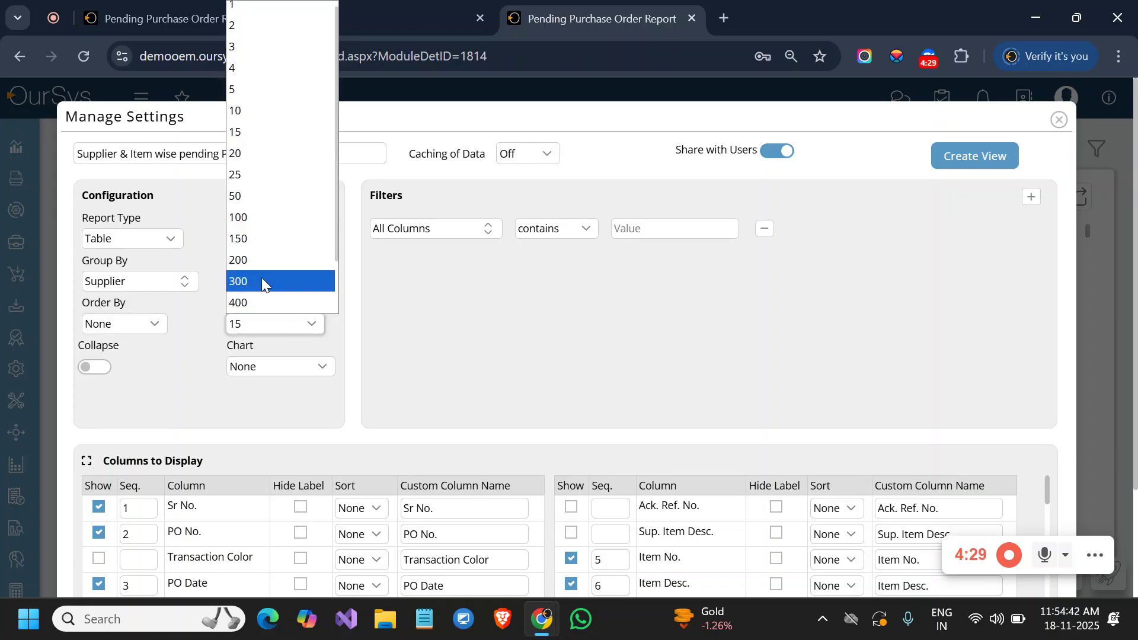
{"action": "left_click", "coordinate": [260, 277]}
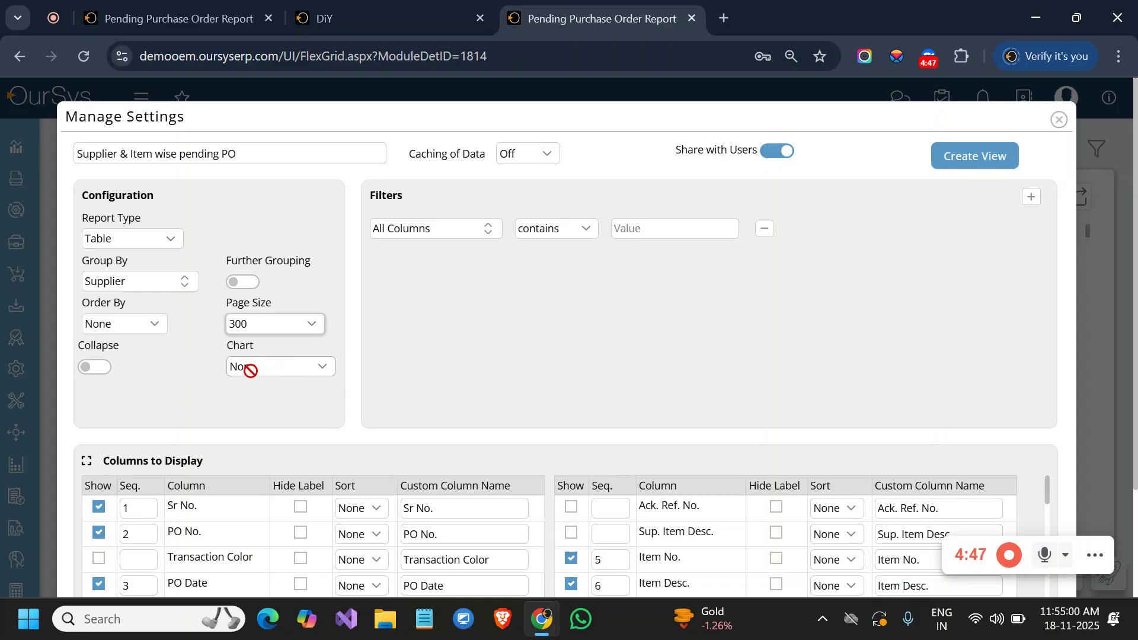
Try the Collapse option, review the Chart types while keeping None, and restore Collapse to off
{"action": "left_click", "coordinate": [90, 367]}
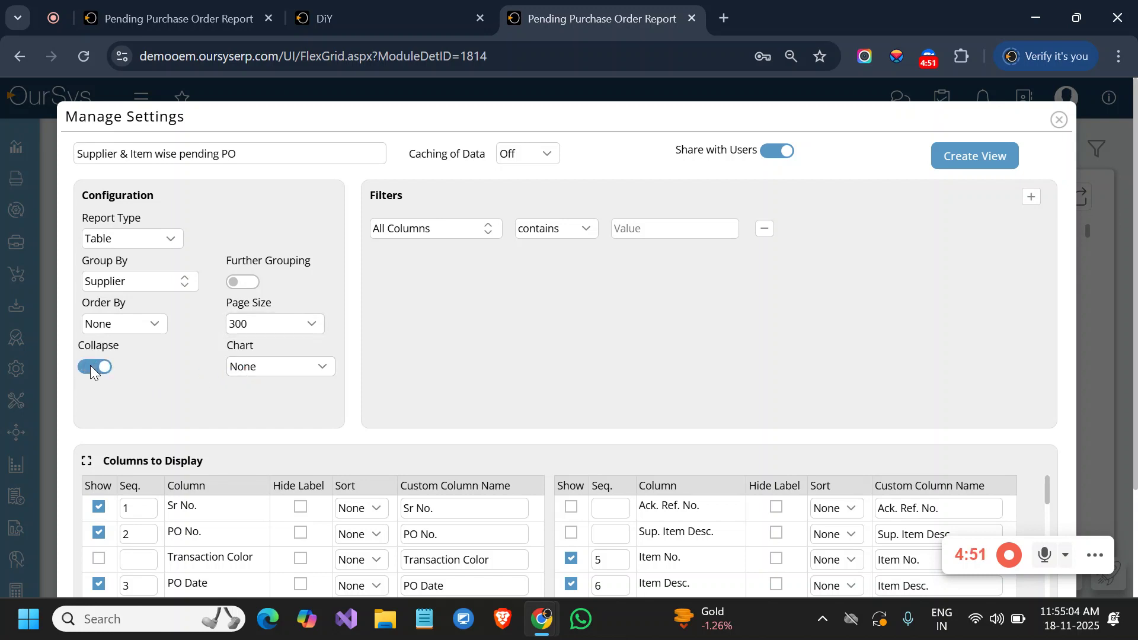
{"action": "left_click", "coordinate": [272, 367]}
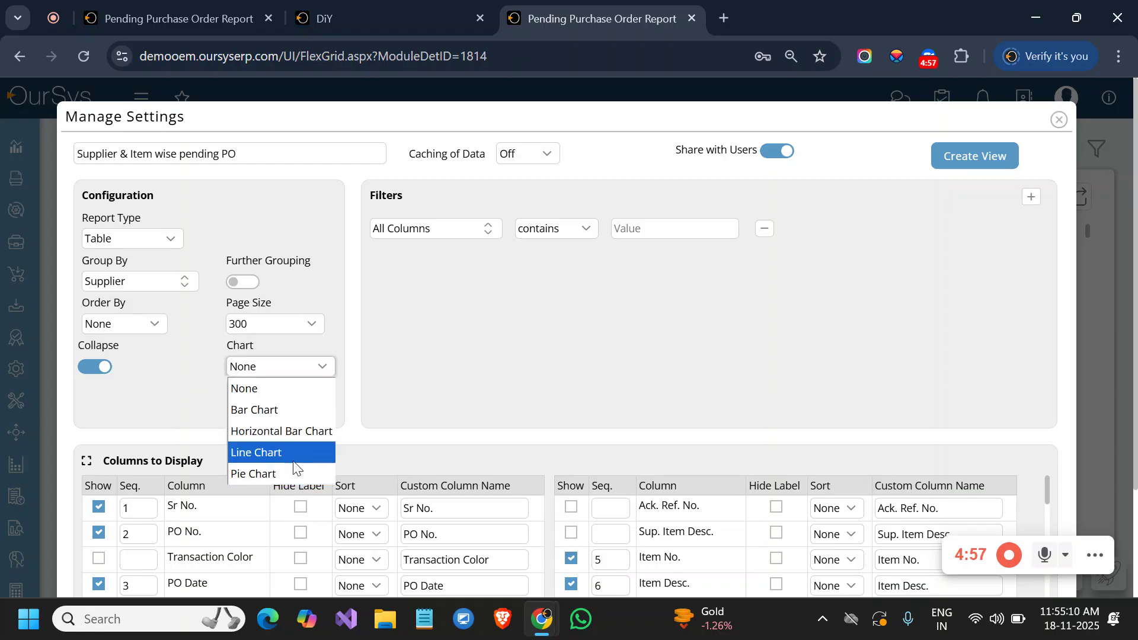
{"action": "left_click", "coordinate": [244, 373]}
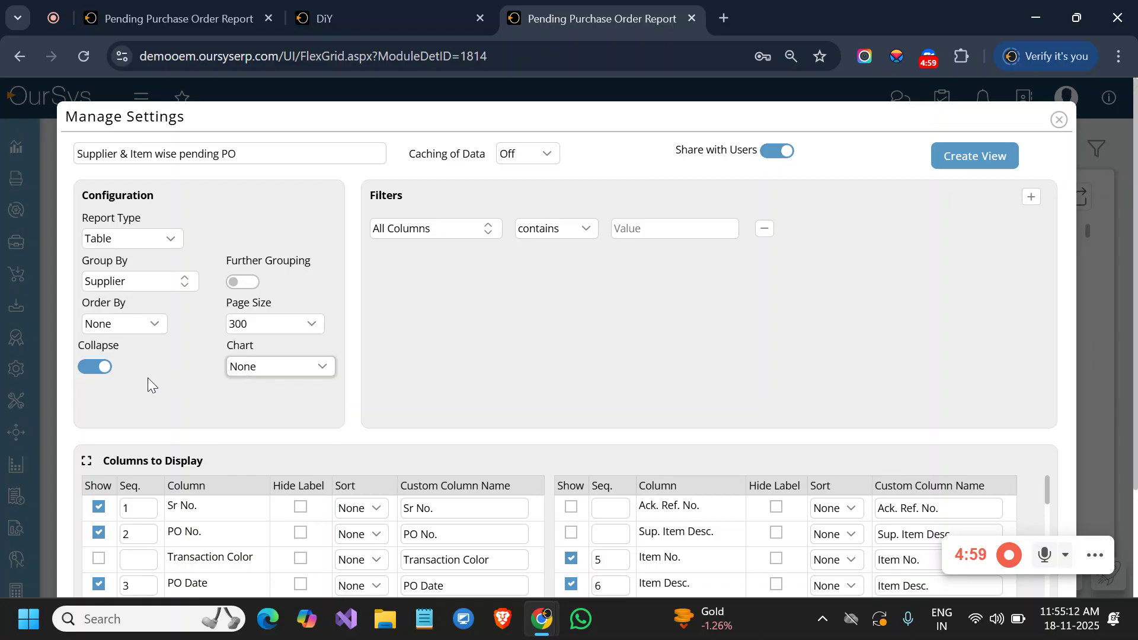
{"action": "left_click", "coordinate": [101, 365]}
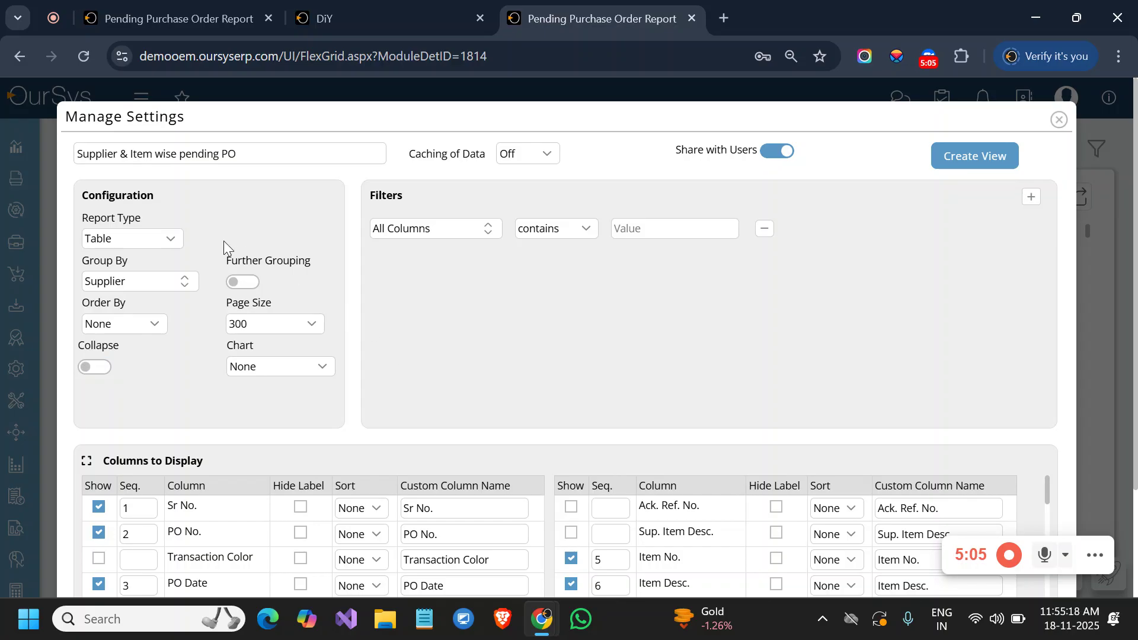
{"action": "left_click_drag", "start_coordinate": [164, 194], "coordinate": [86, 196]}
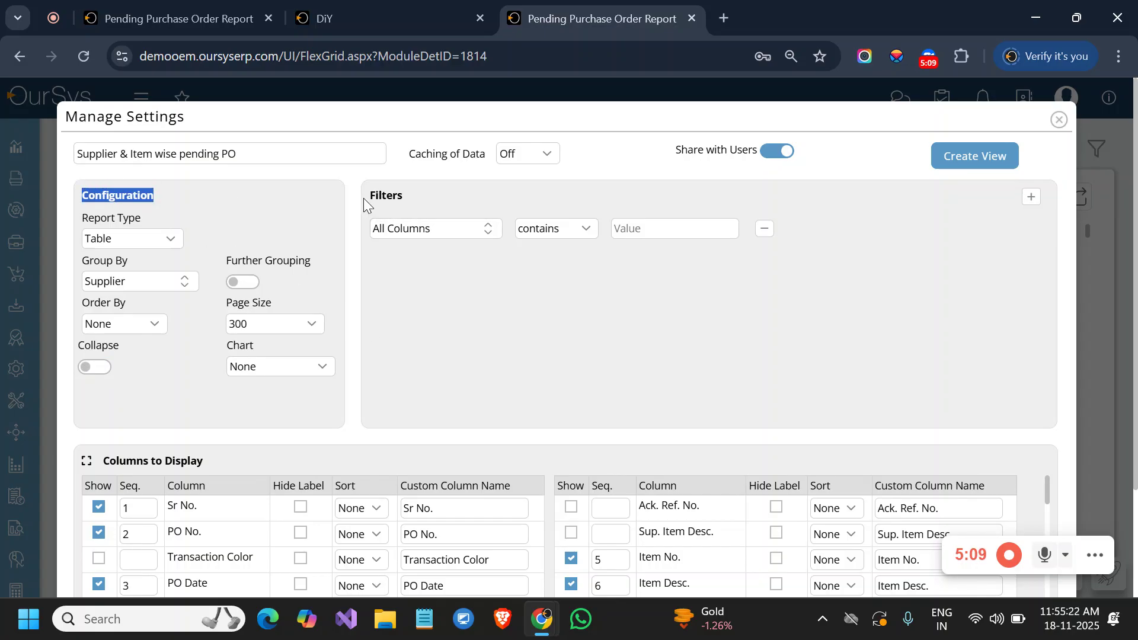
{"action": "left_click_drag", "start_coordinate": [368, 198], "coordinate": [381, 200]}
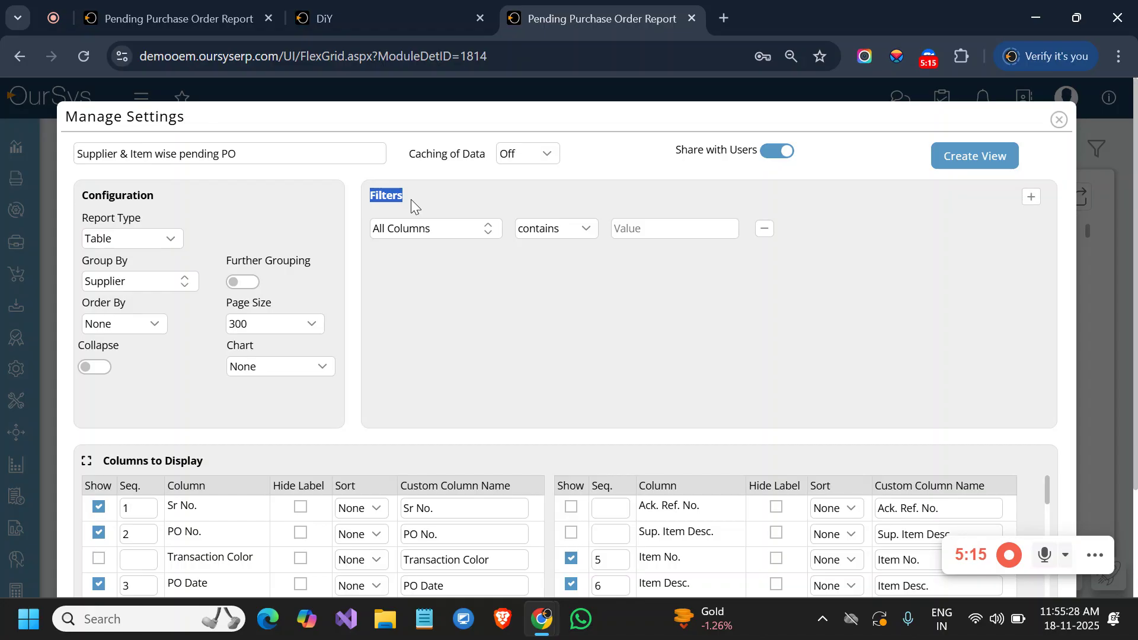
Set the first filter's column to Bal. Sch. Qty
{"action": "double_click", "coordinate": [433, 230]}
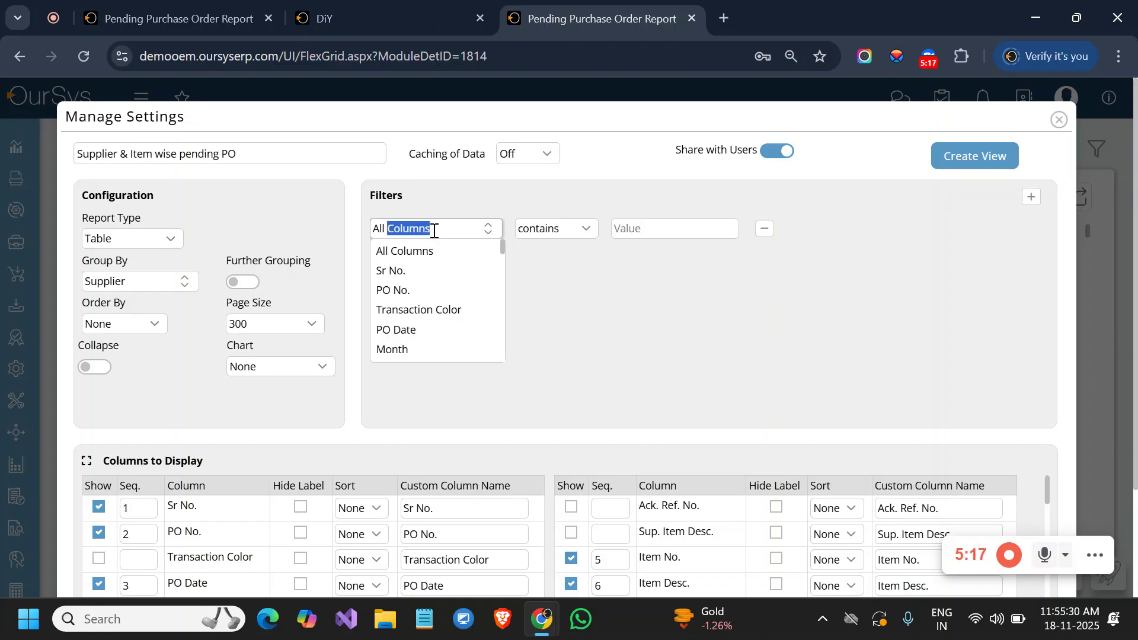
{"action": "key", "text": "BackSpace"}
{"action": "key", "text": "BackSpace"}
{"action": "key", "text": "BackSpace"}
{"action": "key", "text": "BackSpace"}
{"action": "key", "text": "BackSpace"}
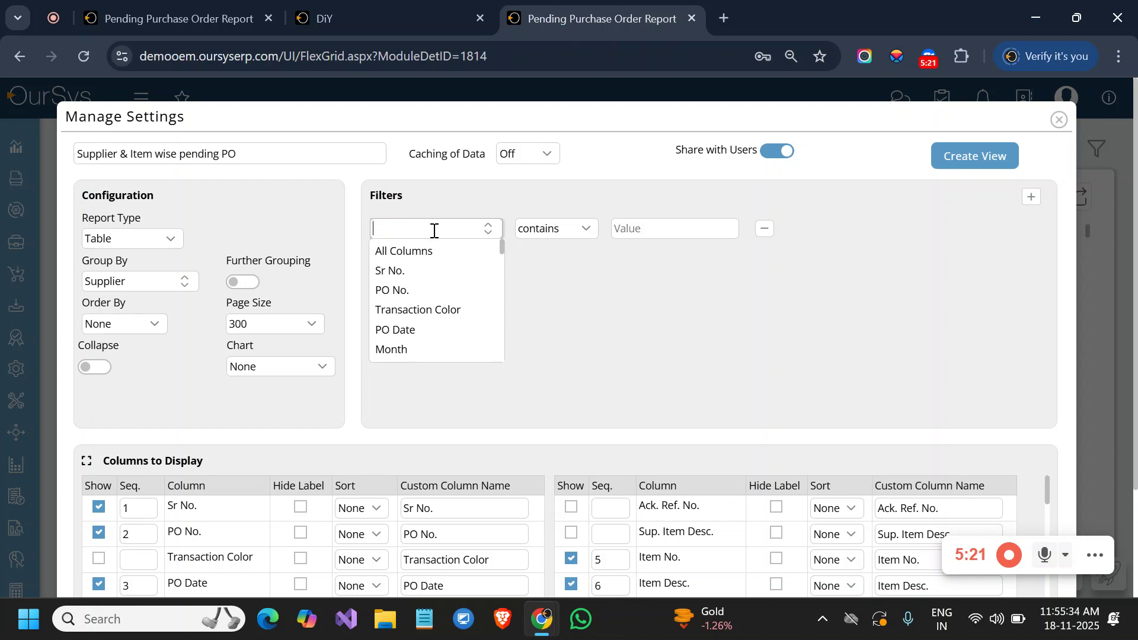
{"action": "type", "text": "pen"}
{"action": "key", "text": "BackSpace"}
{"action": "key", "text": "BackSpace"}
{"action": "key", "text": "BackSpace"}
{"action": "type", "text": "bal"}
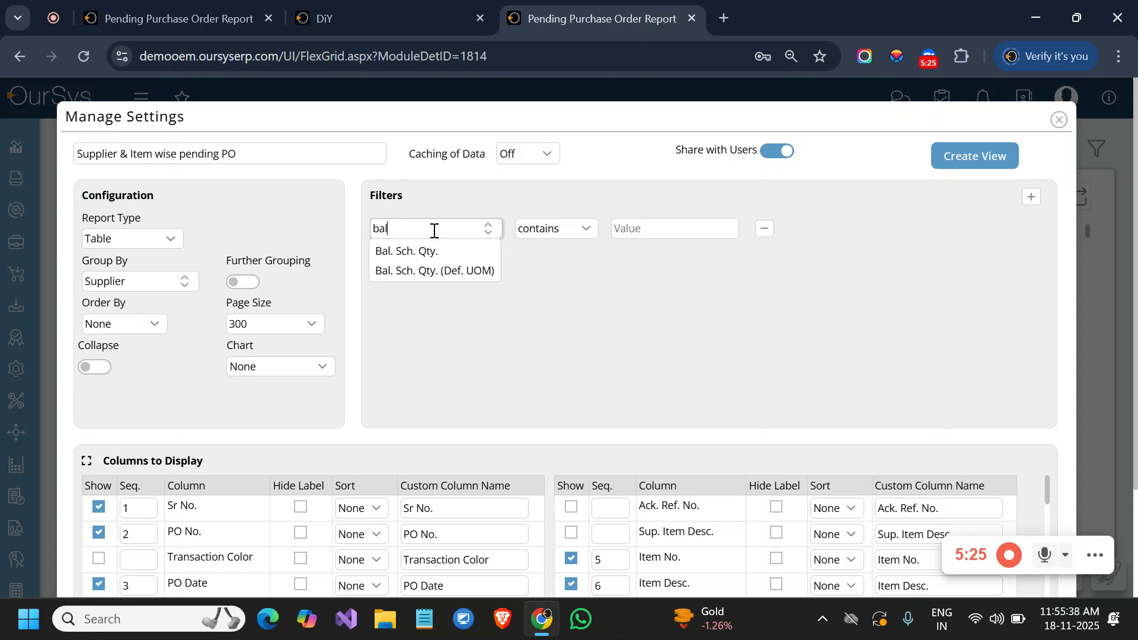
{"action": "left_click", "coordinate": [423, 250]}
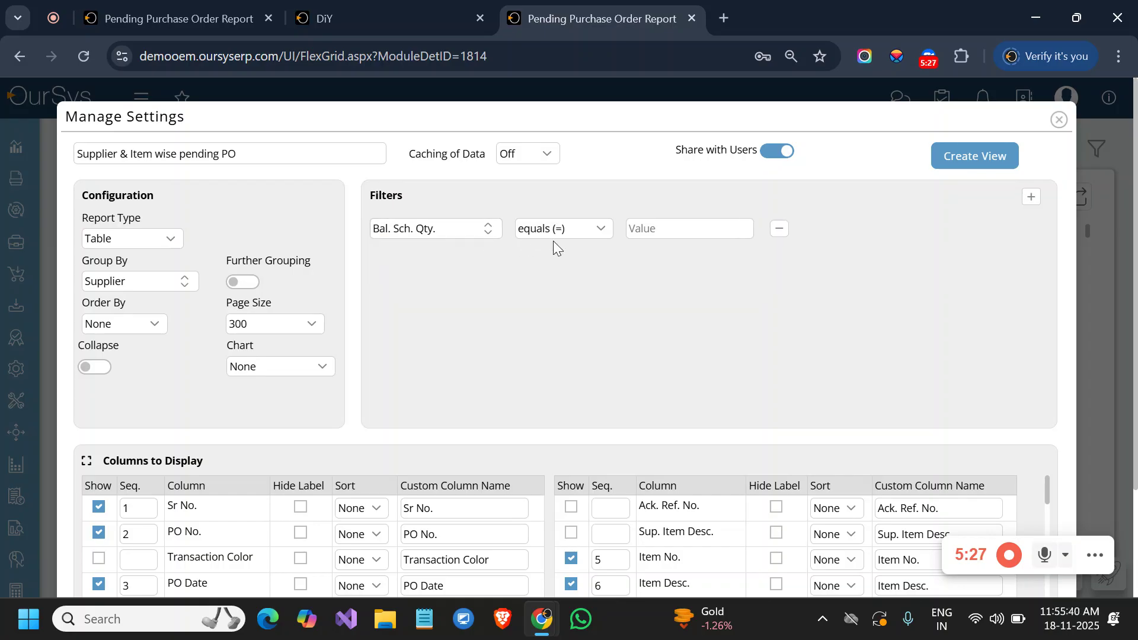
Set the Bal. Sch. Qty. filter's condition to greater than (>) 0
{"action": "left_click", "coordinate": [555, 231]}
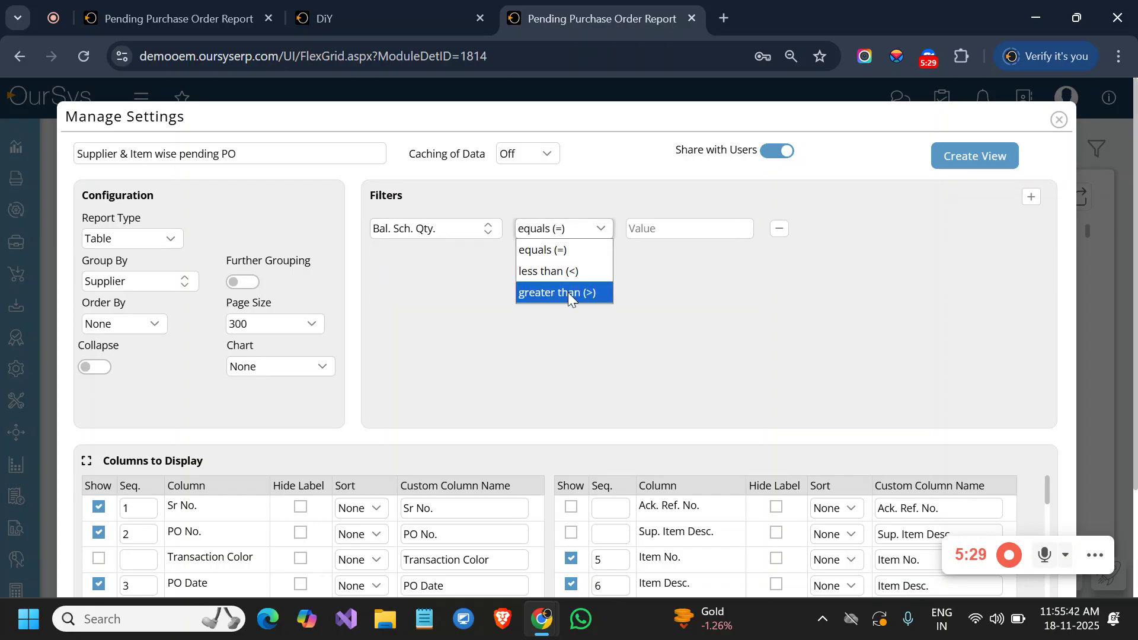
{"action": "left_click", "coordinate": [567, 293]}
{"action": "left_click", "coordinate": [672, 227]}
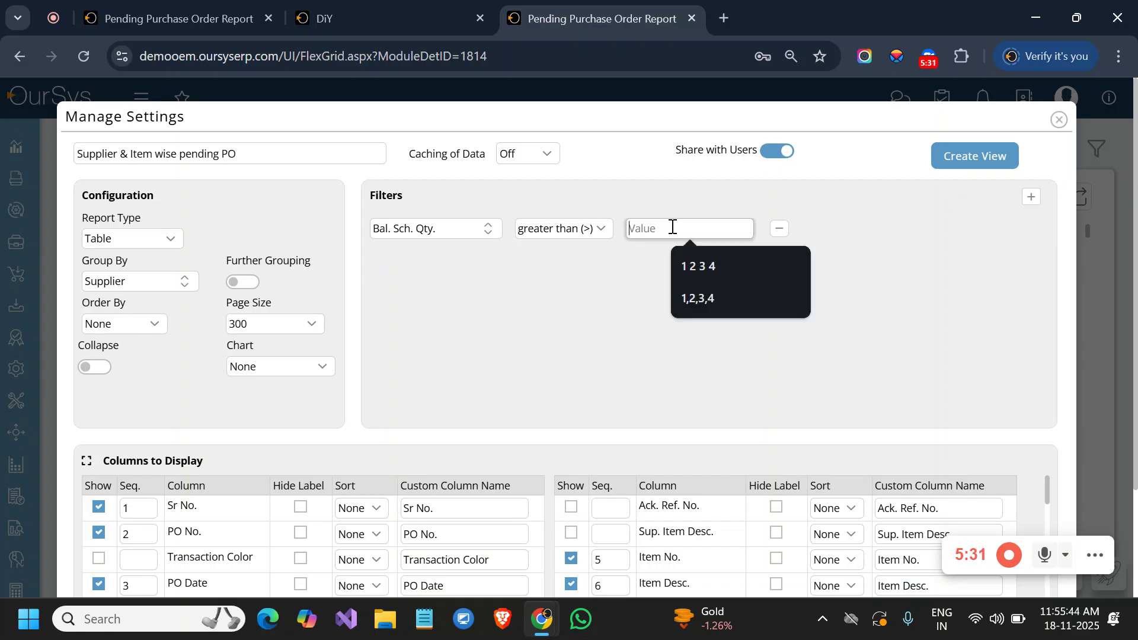
{"action": "type", "text": "0"}
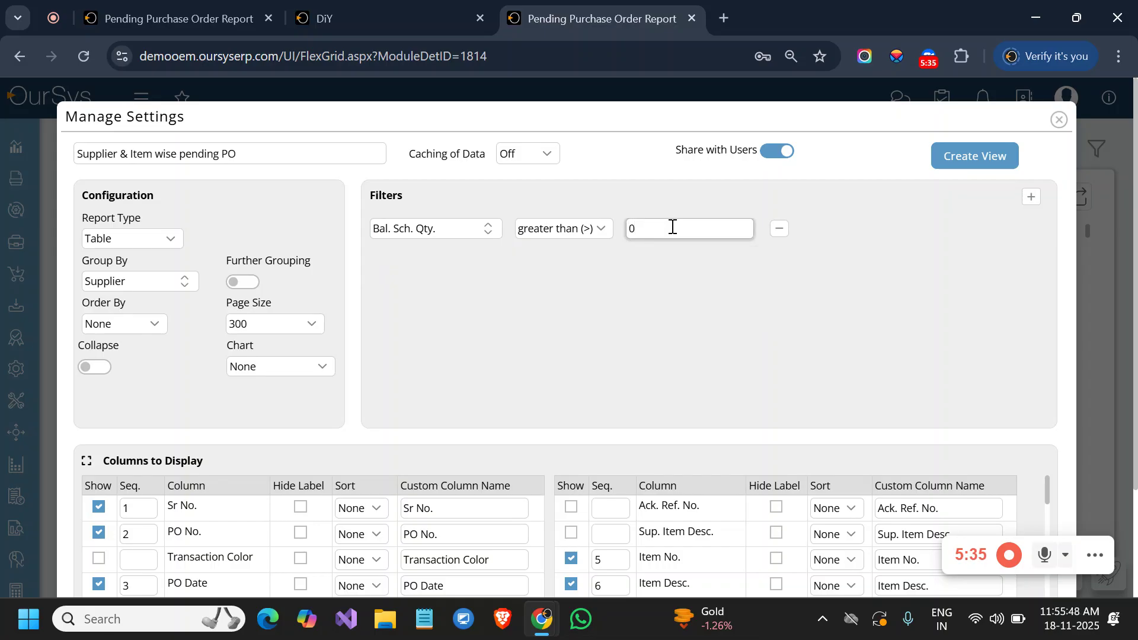
{"action": "left_click", "coordinate": [693, 270]}
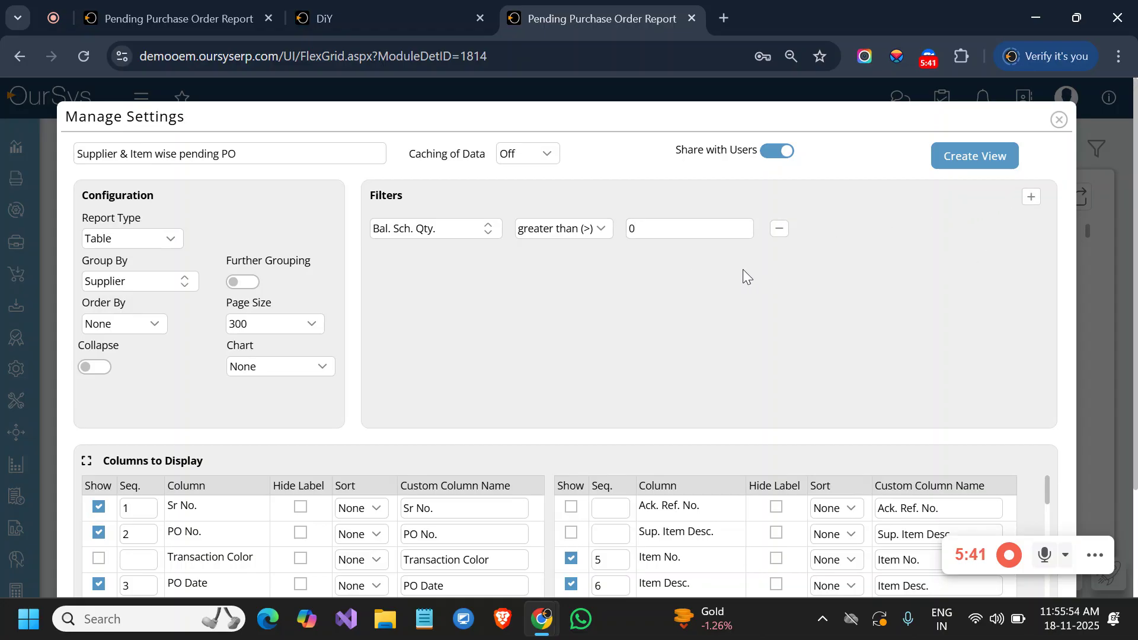
Add a second filter row, try Supplier Type as its column, and look through its condition options
{"action": "left_click", "coordinate": [1032, 198]}
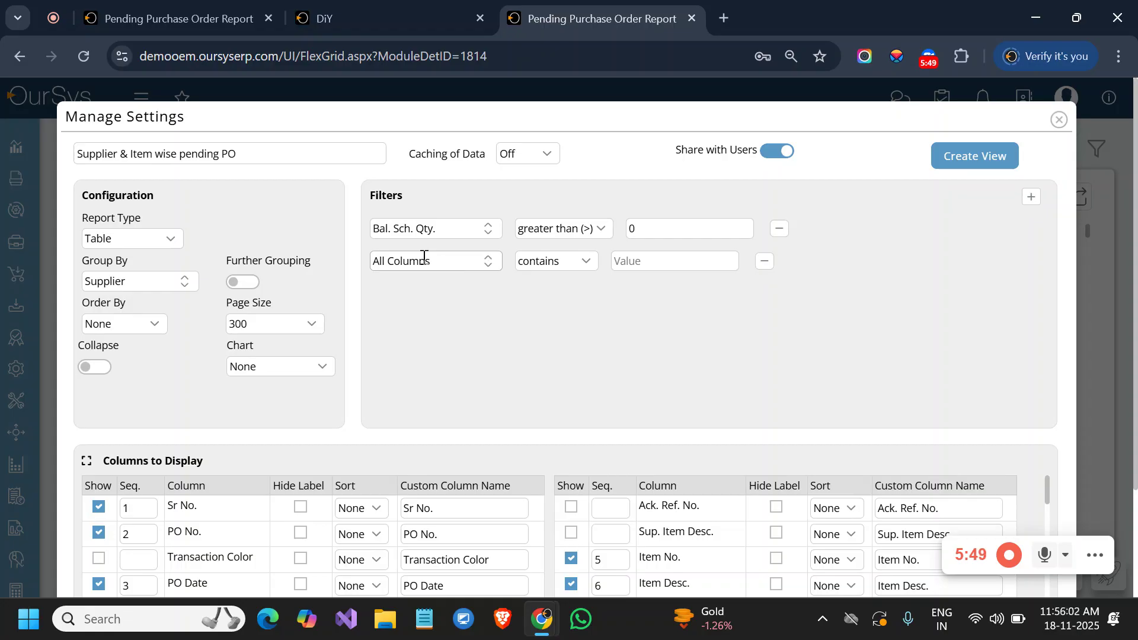
{"action": "left_click", "coordinate": [447, 262]}
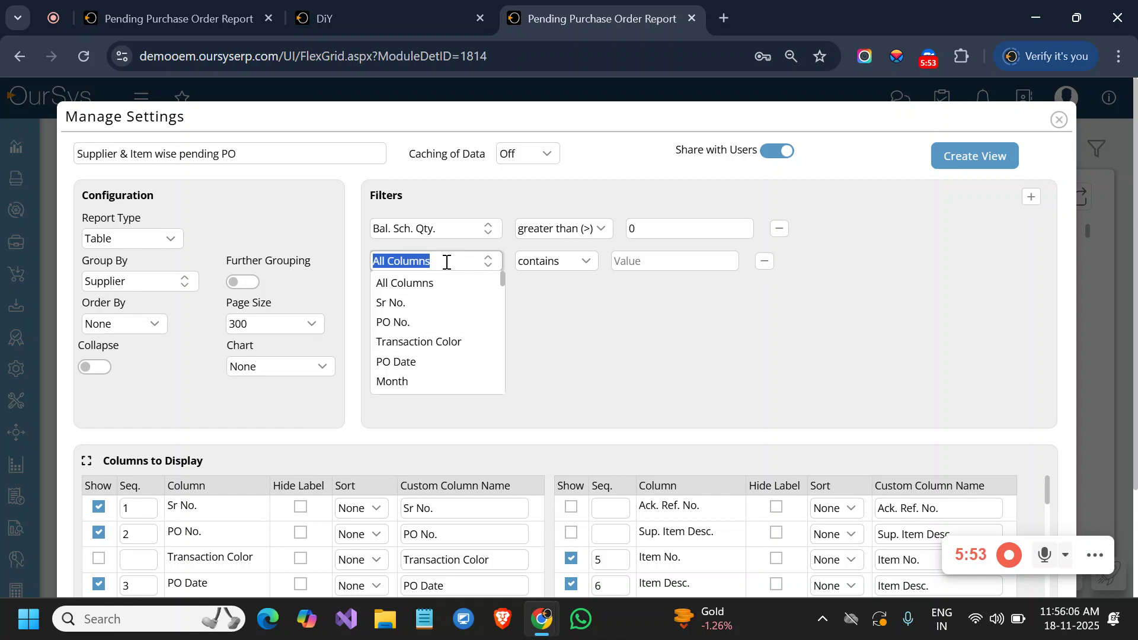
{"action": "type", "text": "suppl"}
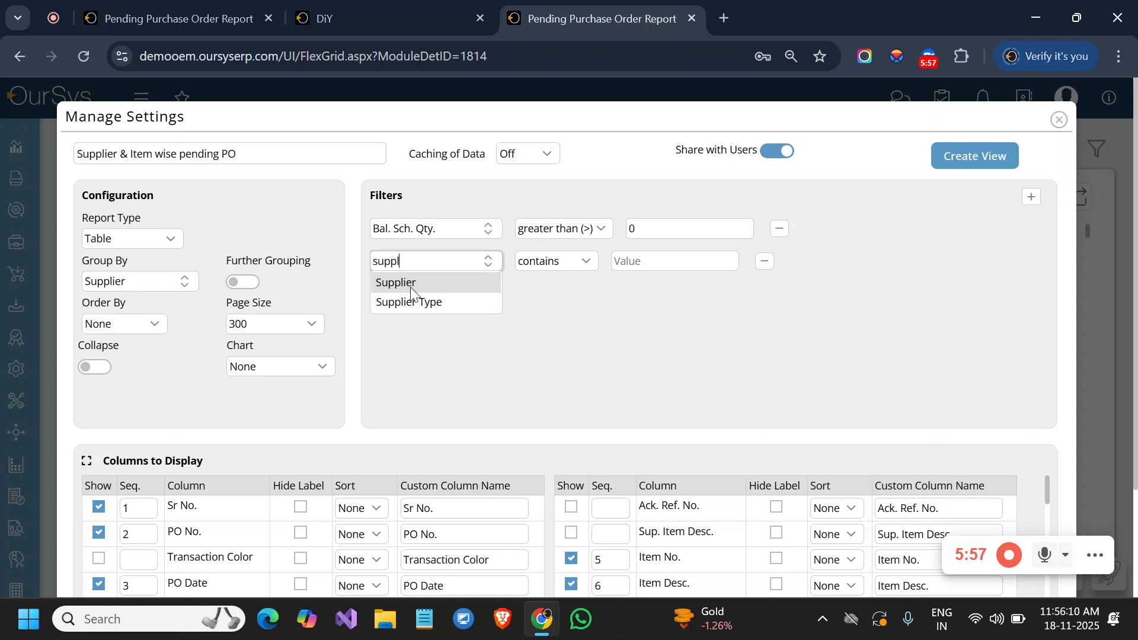
{"action": "left_click", "coordinate": [422, 303]}
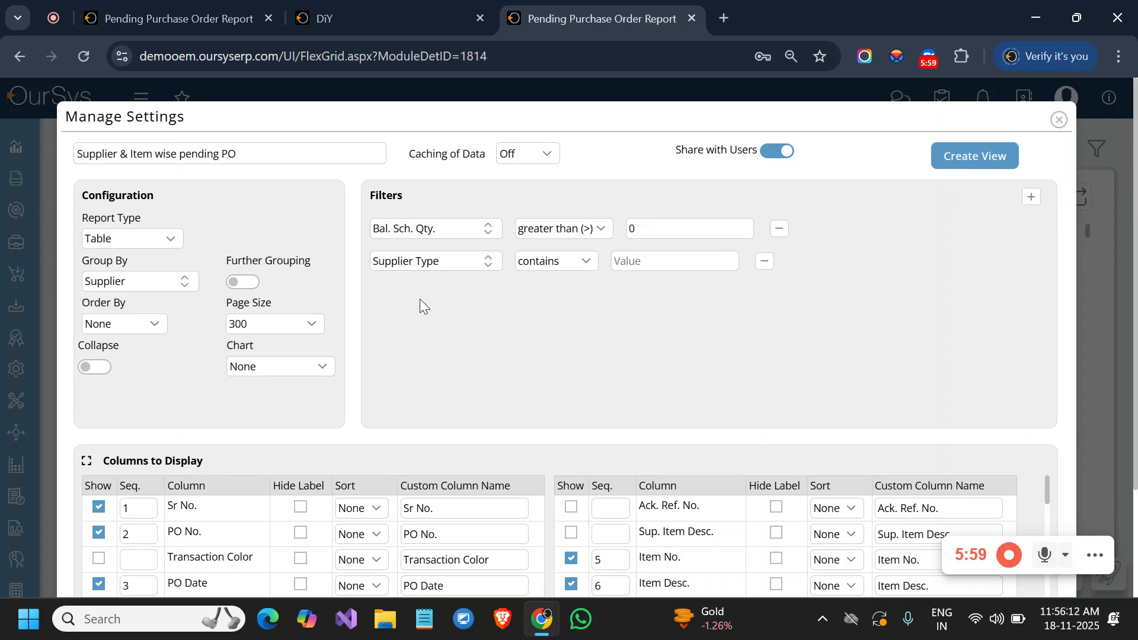
{"action": "left_click", "coordinate": [550, 262]}
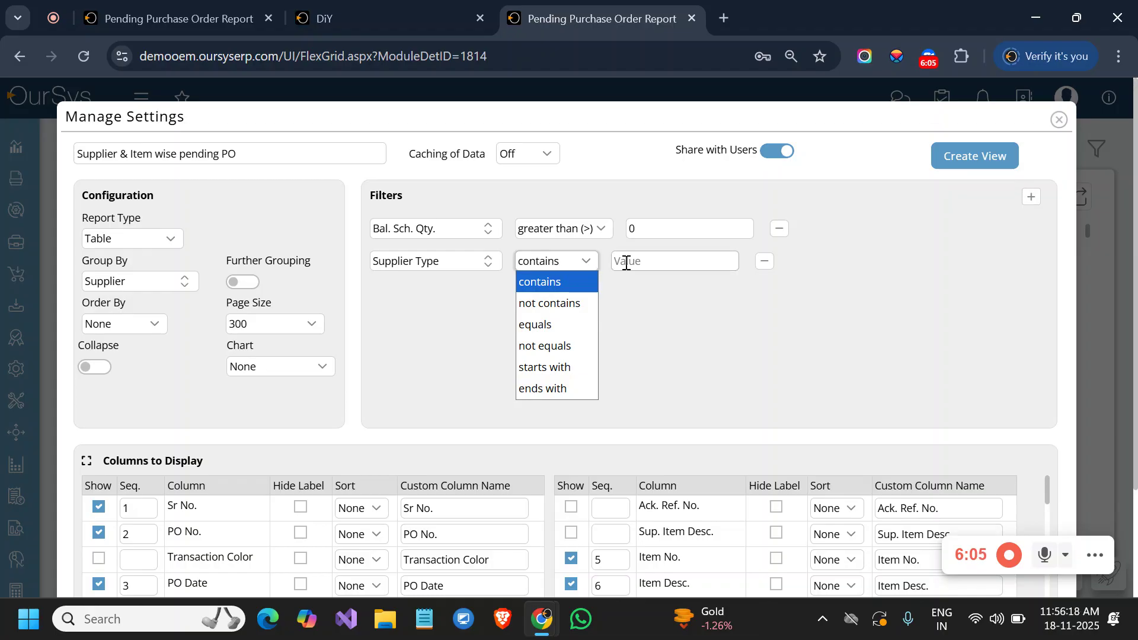
Change the second filter to PO Date between 01/01/2024 and 01/01/2026
{"action": "left_click", "coordinate": [438, 259]}
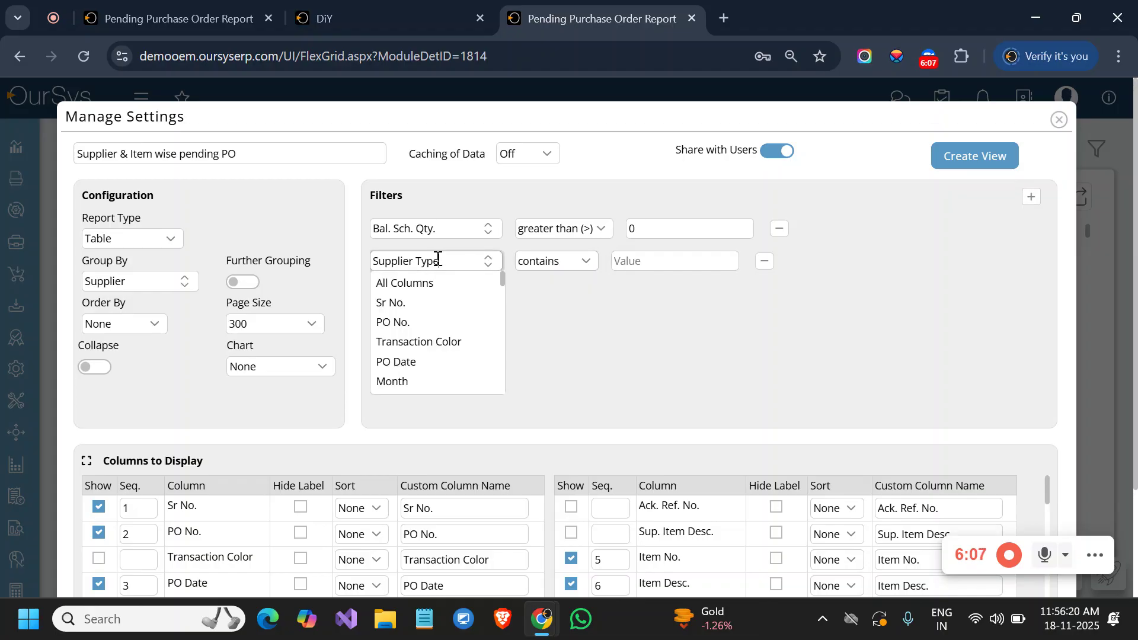
{"action": "key", "text": "ctrl+a"}
{"action": "type", "text": "PO"}
{"action": "left_click", "coordinate": [381, 303]}
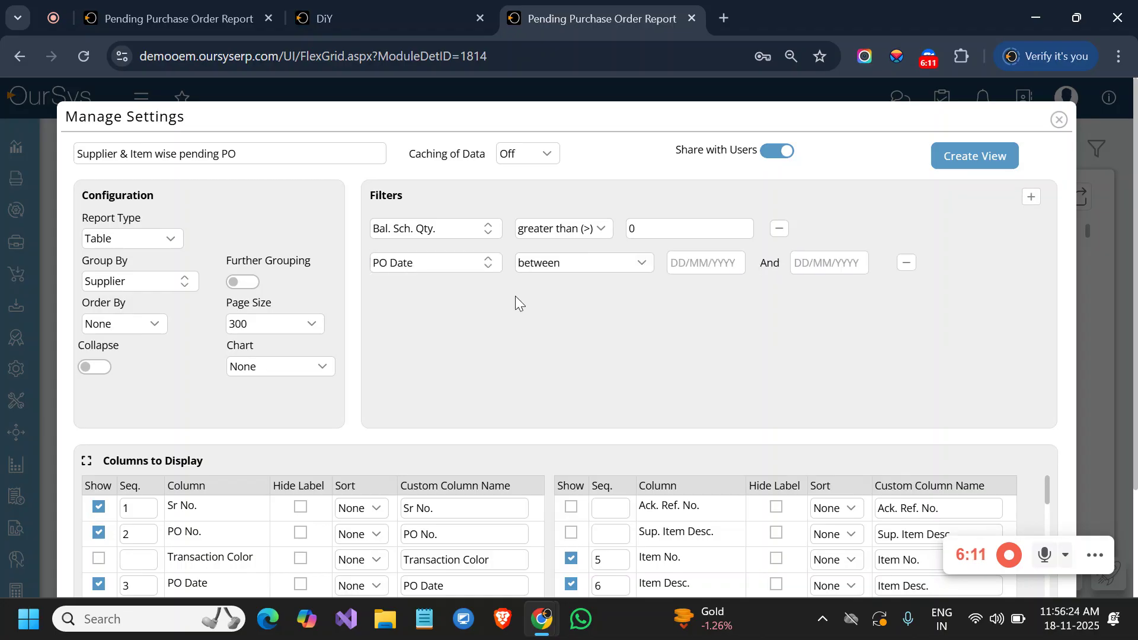
{"action": "left_click", "coordinate": [674, 263]}
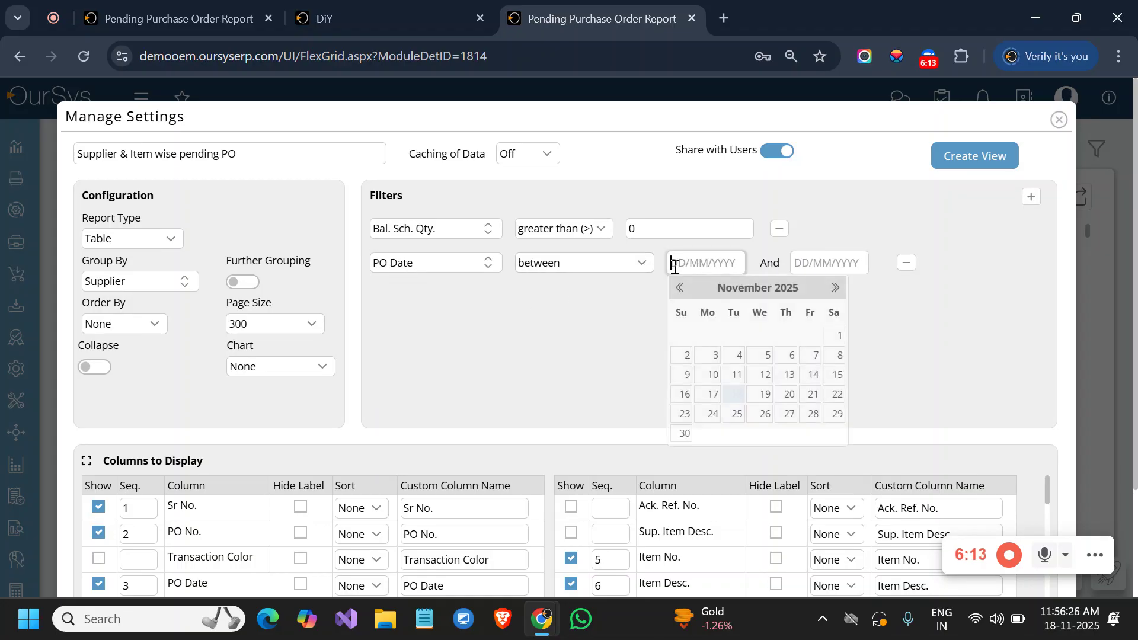
{"action": "type", "text": "01"}
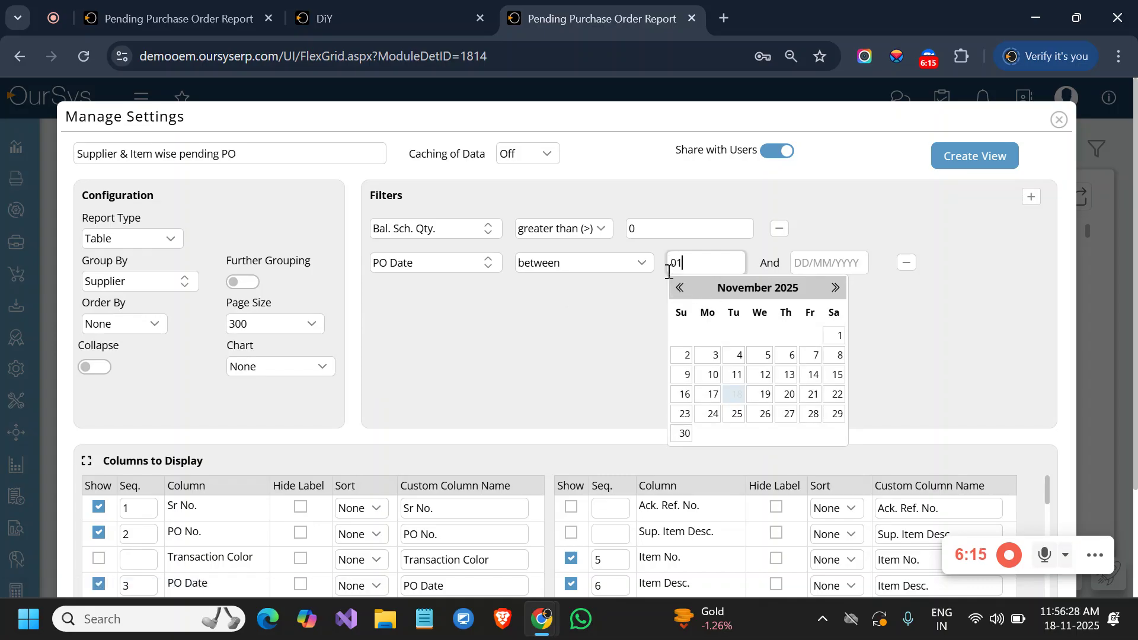
{"action": "type", "text": "/01/2024"}
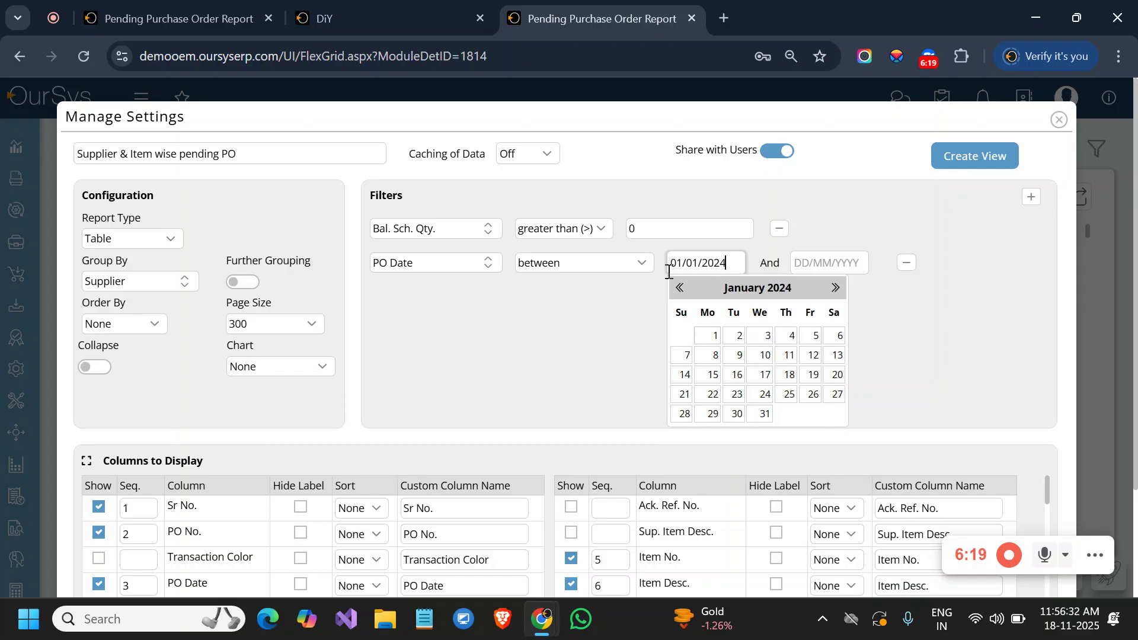
{"action": "key", "text": "Return"}
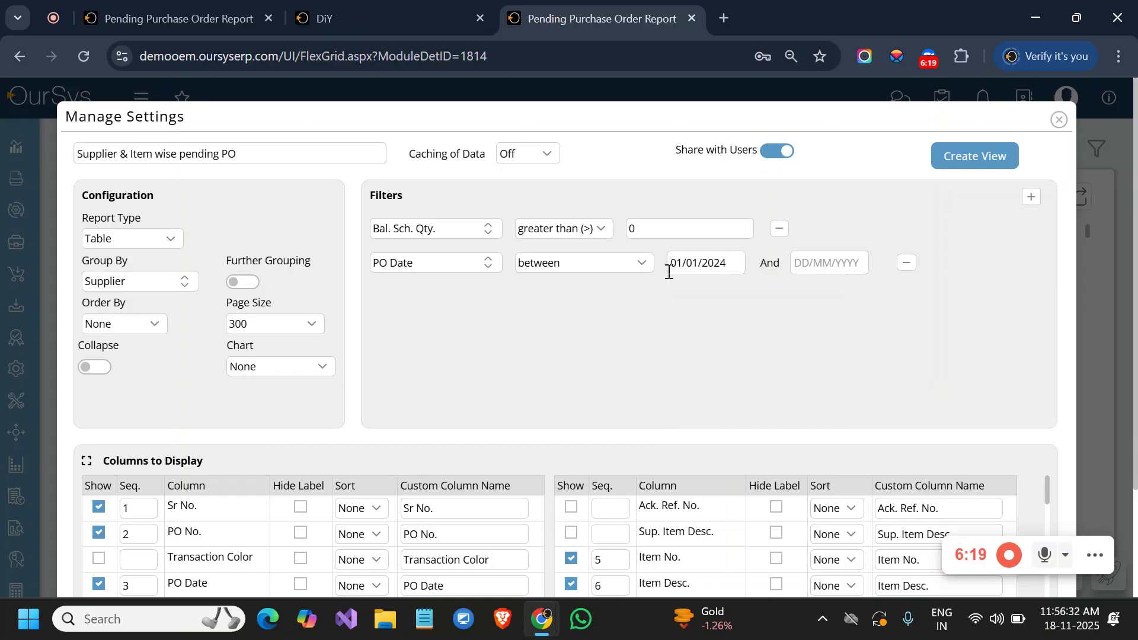
{"action": "left_click", "coordinate": [797, 265]}
{"action": "type", "text": "01"}
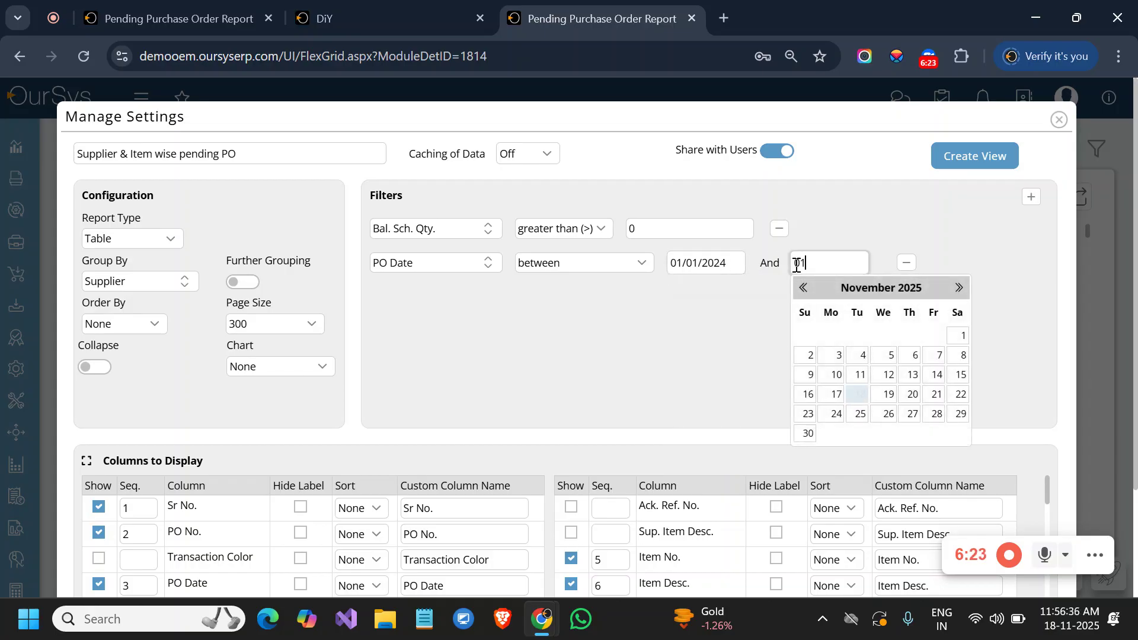
{"action": "type", "text": "/01/2026"}
{"action": "left_click", "coordinate": [704, 340]}
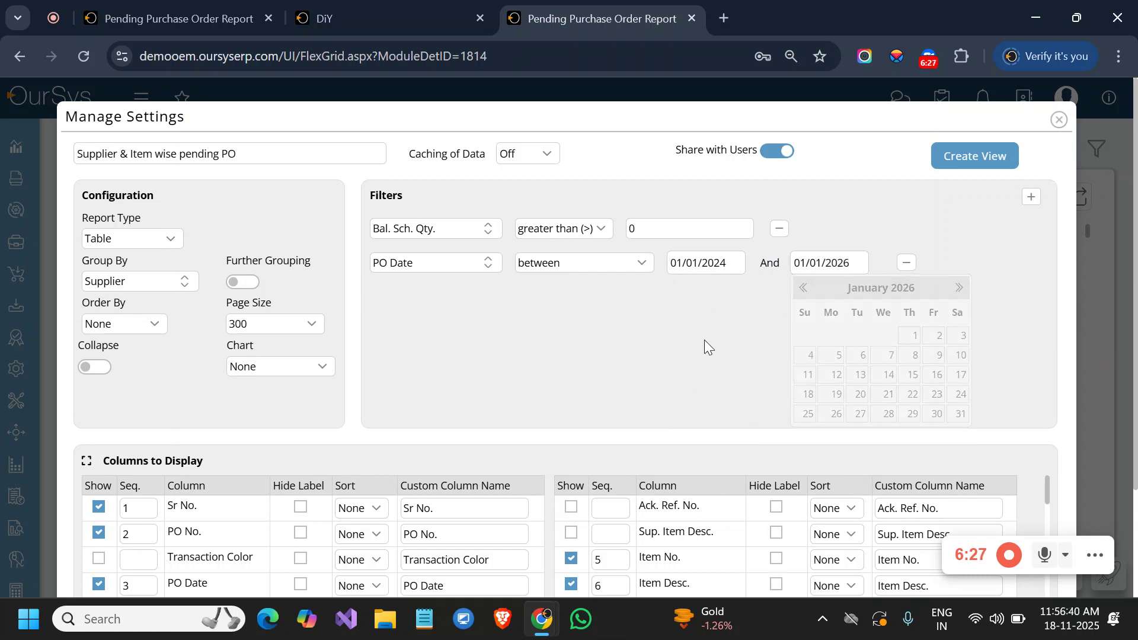
Add a third filter so that Supplier starts with "A"
{"action": "left_click", "coordinate": [1030, 197]}
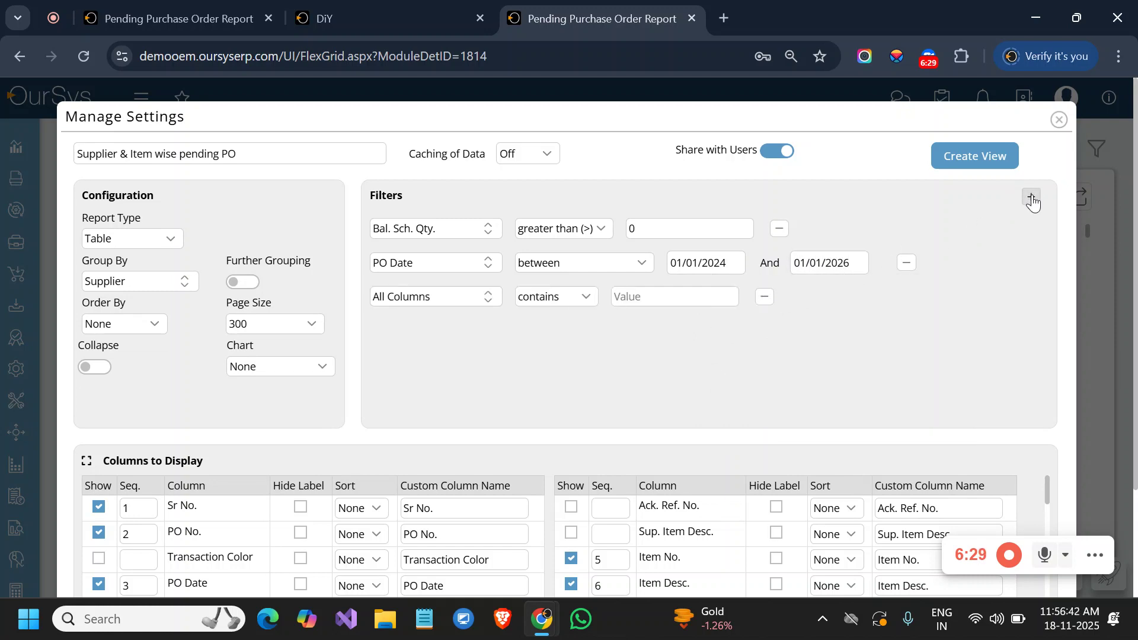
{"action": "left_click_drag", "start_coordinate": [449, 297], "coordinate": [357, 297]}
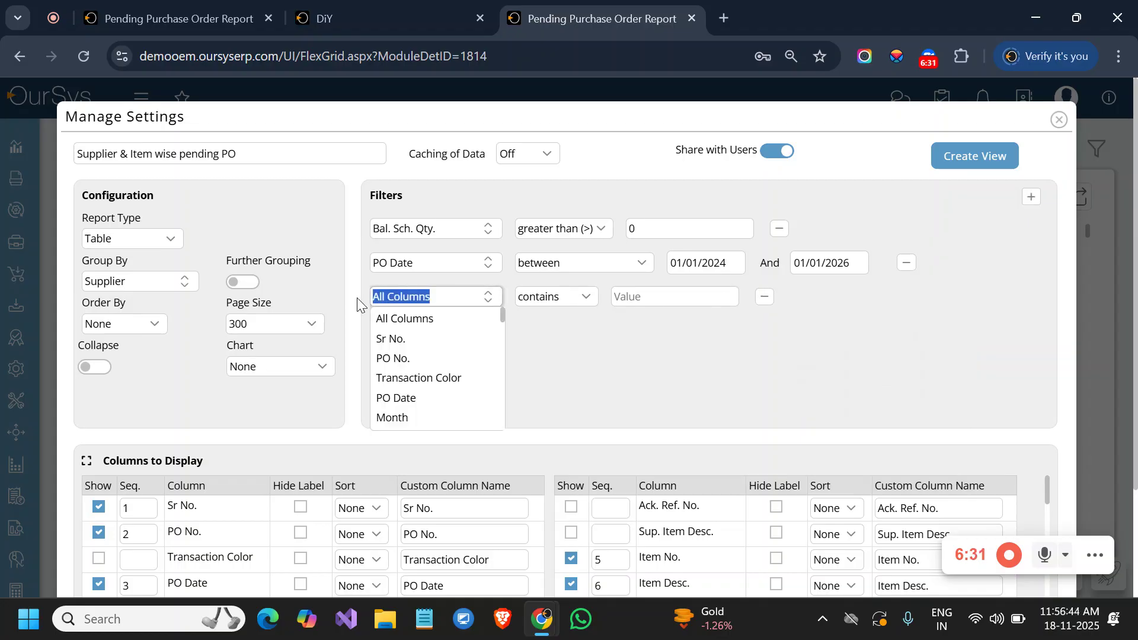
{"action": "type", "text": "suppl"}
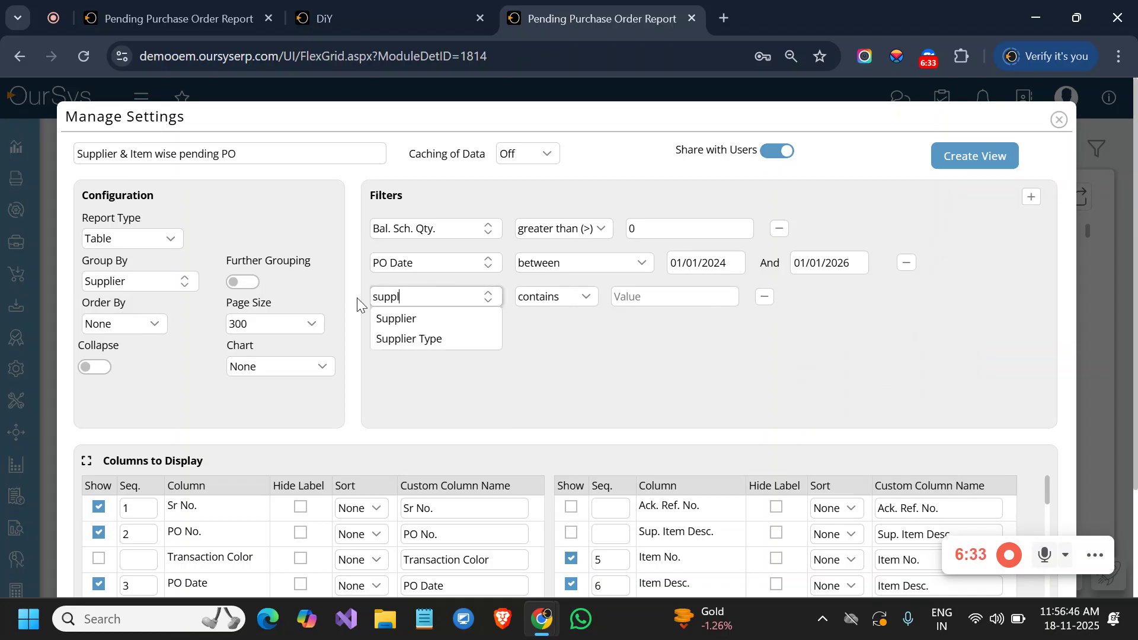
{"action": "left_click", "coordinate": [396, 319]}
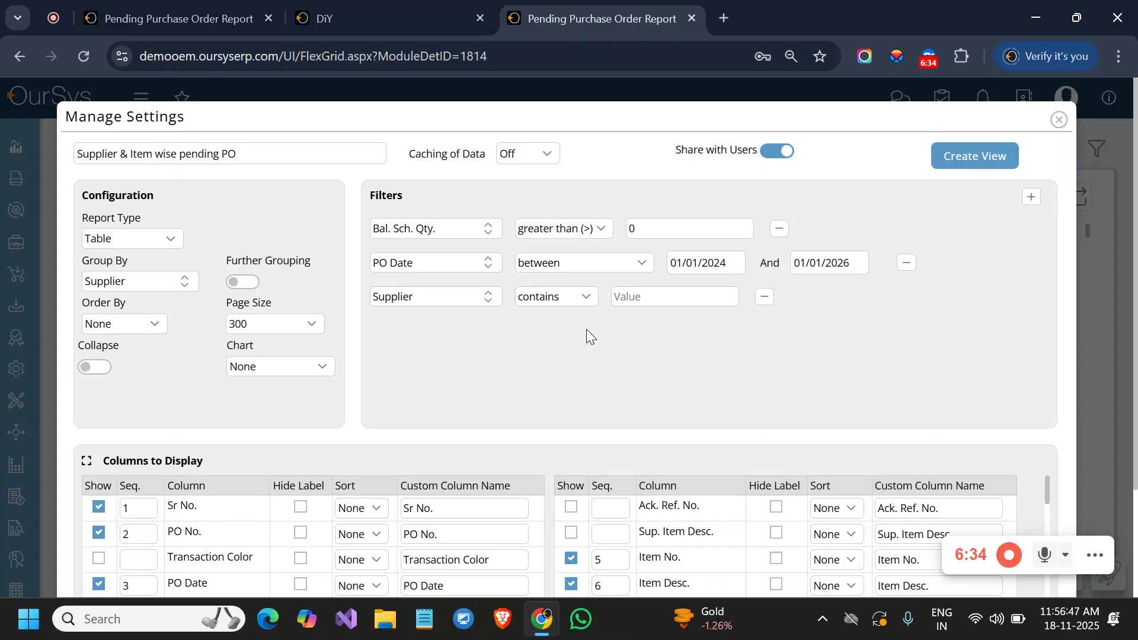
{"action": "left_click", "coordinate": [553, 296]}
{"action": "left_click", "coordinate": [549, 403]}
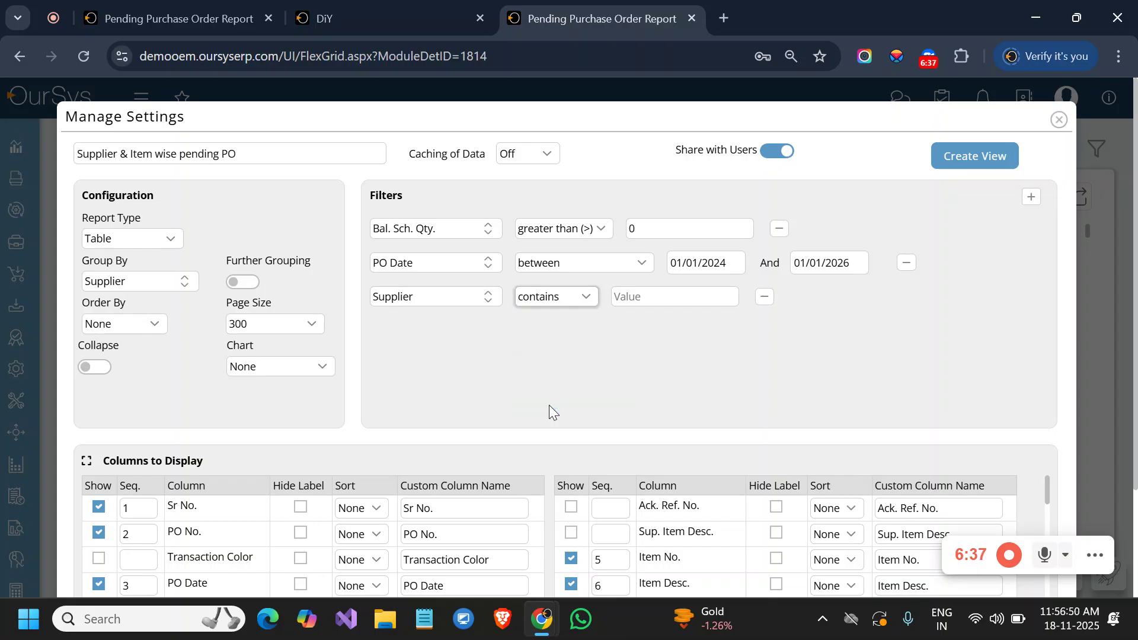
{"action": "left_click", "coordinate": [642, 300]}
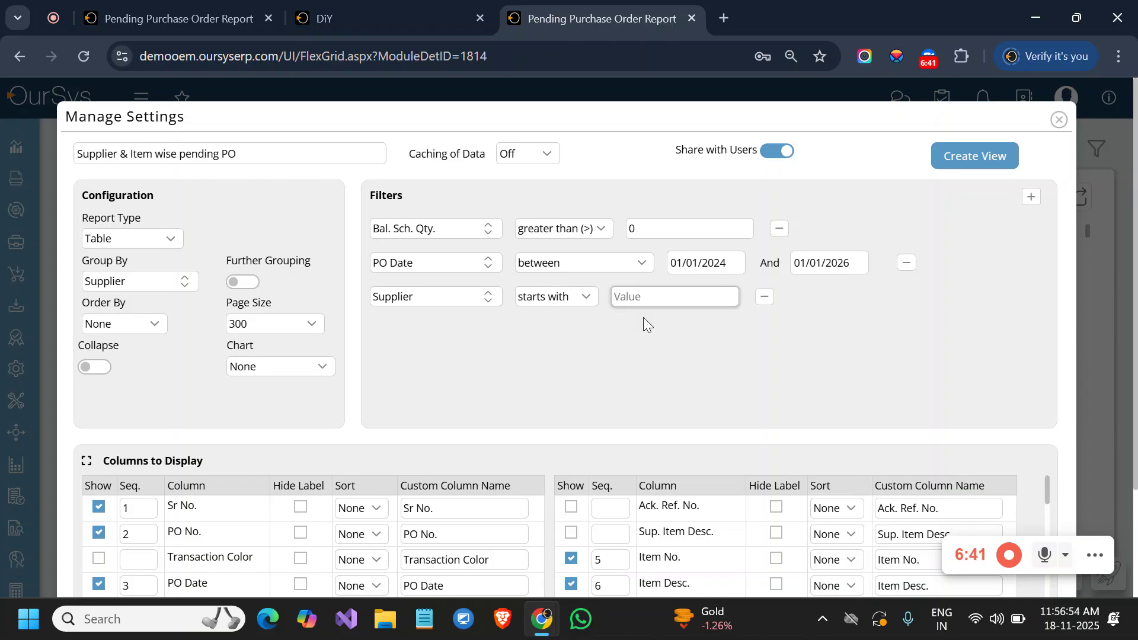
{"action": "left_click", "coordinate": [565, 340]}
Exclude the Sr No., PO No., PO Date, Item No. and Item Desc. columns from the view
{"action": "scroll", "coordinate": [566, 342], "scroll_direction": "down", "scroll_amount": 1}
{"action": "scroll", "coordinate": [564, 339], "scroll_direction": "down", "scroll_amount": 2}
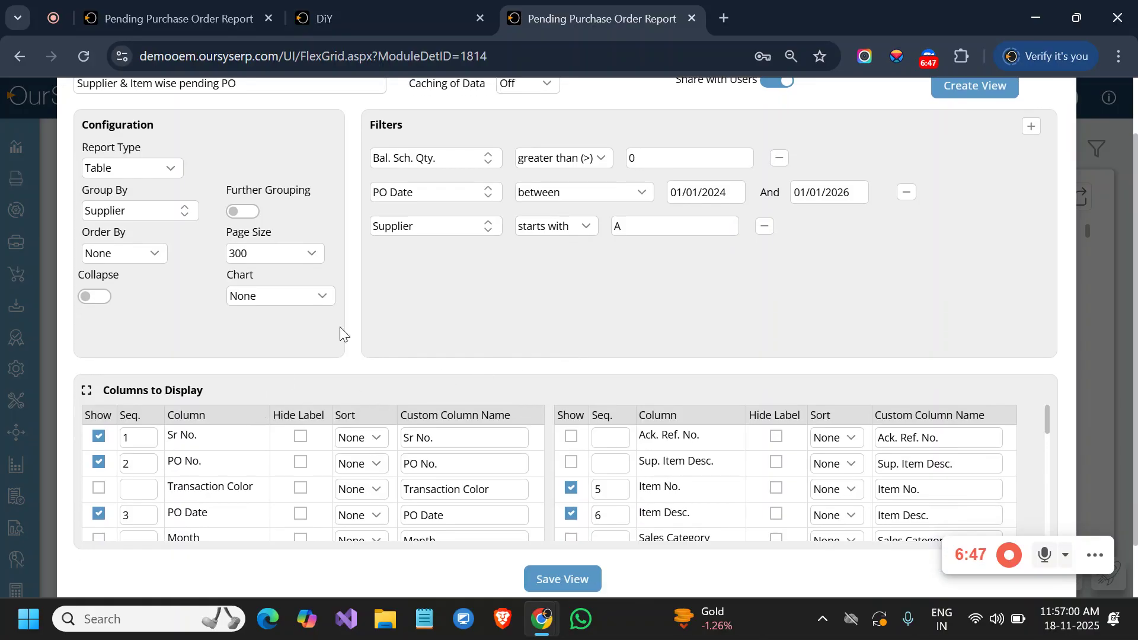
{"action": "scroll", "coordinate": [704, 296], "scroll_direction": "down", "scroll_amount": 1}
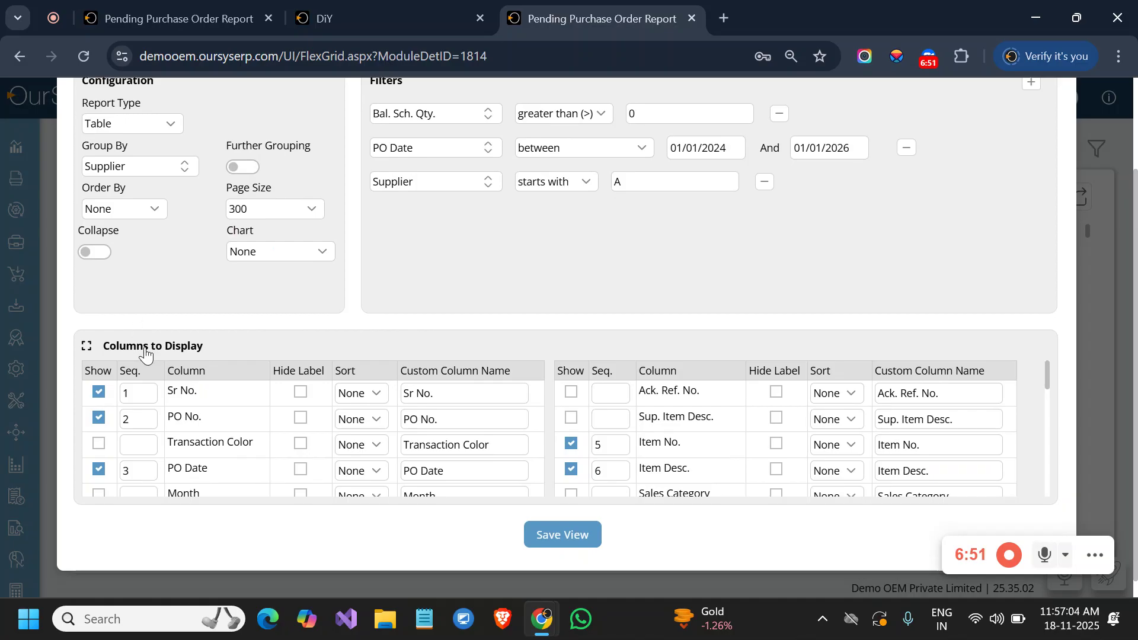
{"action": "left_click", "coordinate": [99, 417]}
{"action": "left_click", "coordinate": [98, 471]}
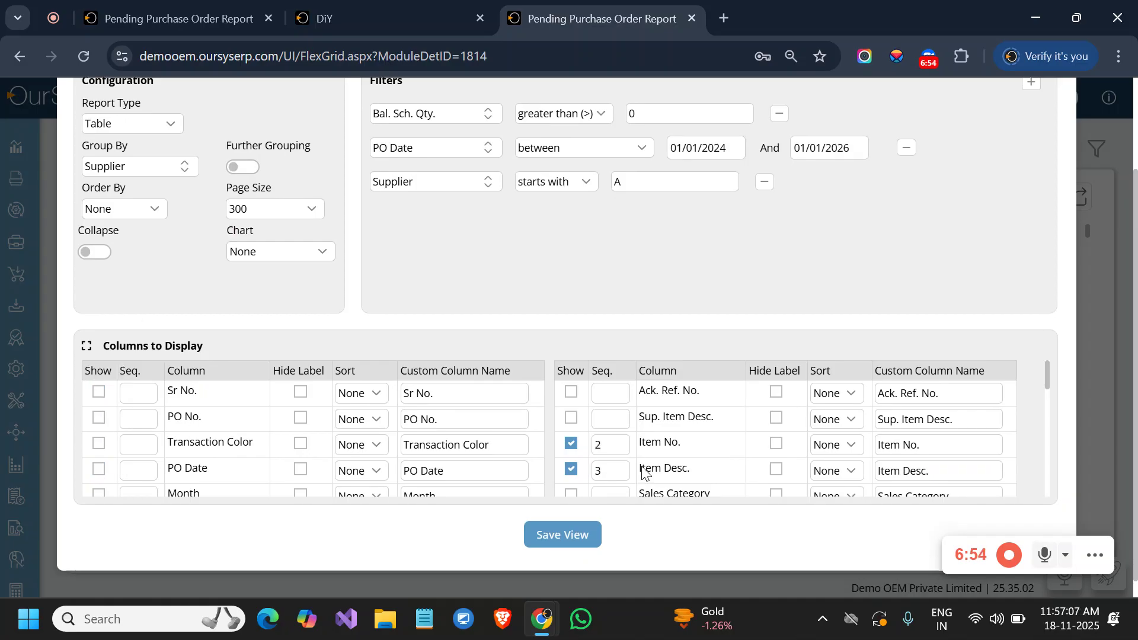
{"action": "left_click", "coordinate": [570, 443]}
{"action": "scroll", "coordinate": [571, 470], "scroll_direction": "down", "scroll_amount": 10}
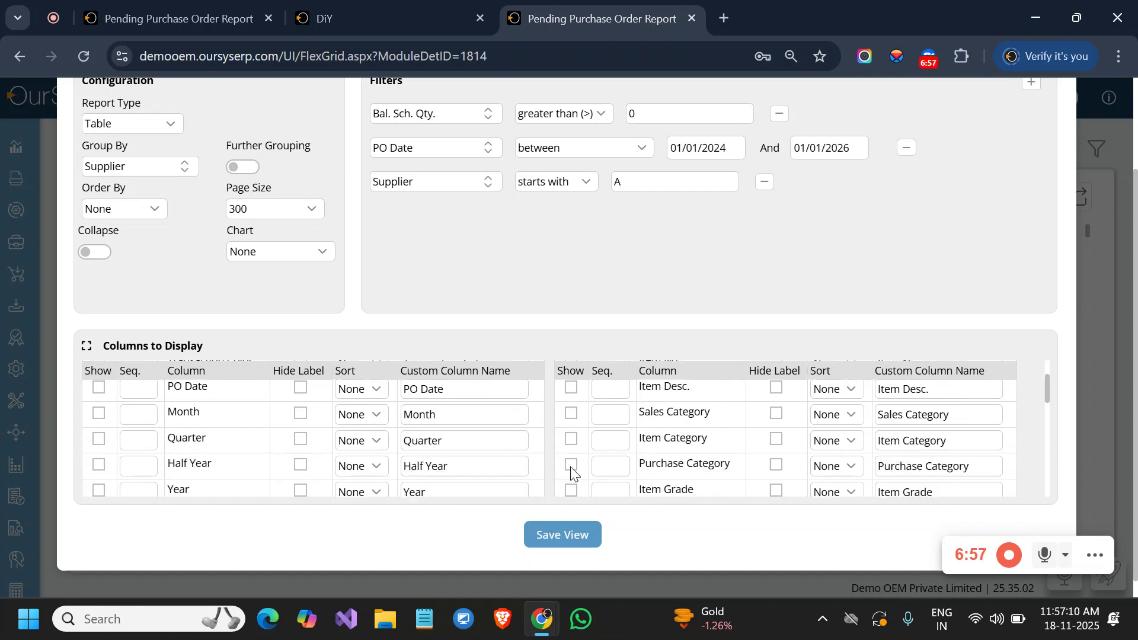
{"action": "scroll", "coordinate": [571, 467], "scroll_direction": "up", "scroll_amount": 2}
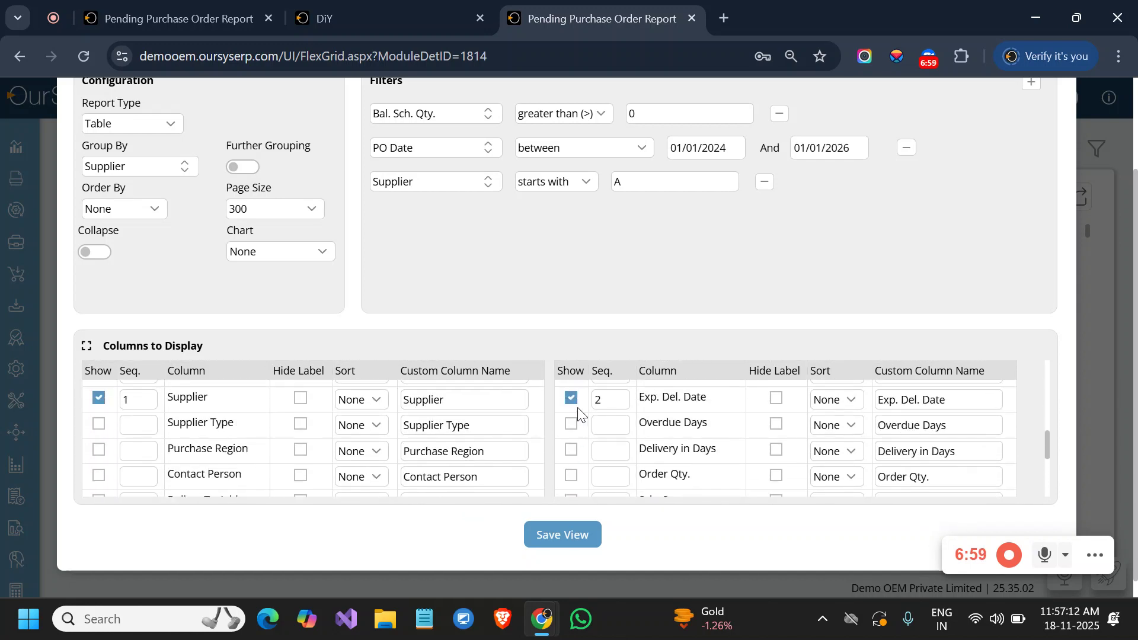
Exclude the remaining columns: Supplier, Exp. Del. Date, Bal. Sch. Qty., UOM, Rate and Pend. Amount
{"action": "left_click", "coordinate": [98, 398]}
{"action": "scroll", "coordinate": [422, 457], "scroll_direction": "down", "scroll_amount": 5}
{"action": "scroll", "coordinate": [422, 457], "scroll_direction": "up", "scroll_amount": 1}
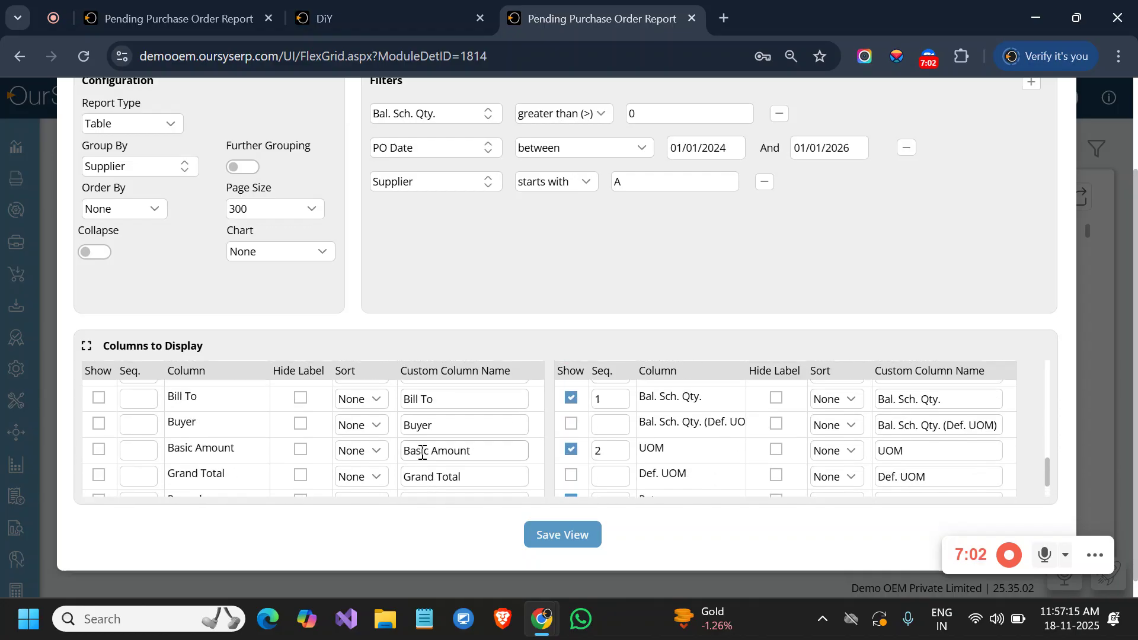
{"action": "left_click", "coordinate": [572, 397]}
{"action": "left_click", "coordinate": [571, 446]}
{"action": "scroll", "coordinate": [571, 450], "scroll_direction": "down", "scroll_amount": 1}
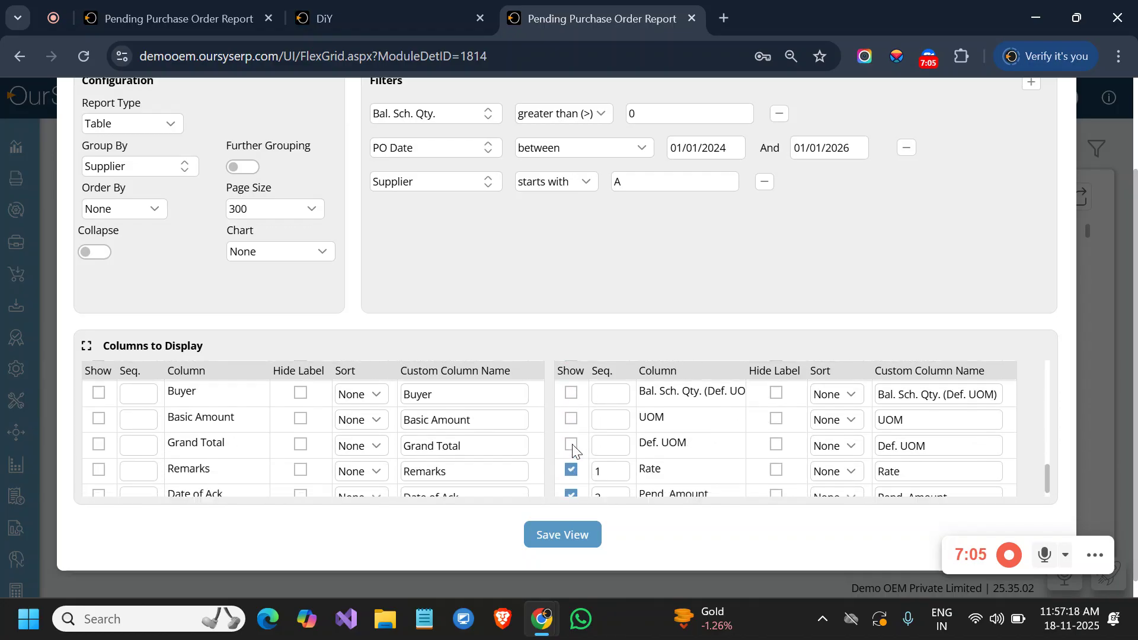
{"action": "left_click", "coordinate": [571, 469]}
{"action": "scroll", "coordinate": [572, 474], "scroll_direction": "down", "scroll_amount": 1}
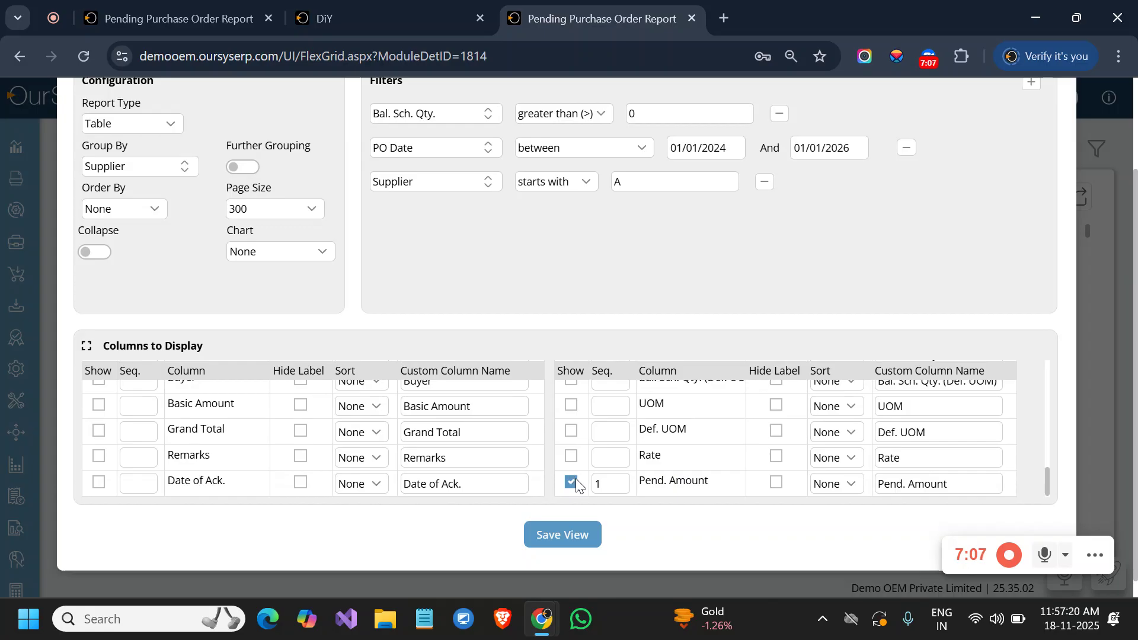
{"action": "left_click", "coordinate": [575, 479]}
{"action": "scroll", "coordinate": [574, 441], "scroll_direction": "down", "scroll_amount": 1}
{"action": "scroll", "coordinate": [575, 446], "scroll_direction": "up", "scroll_amount": 10}
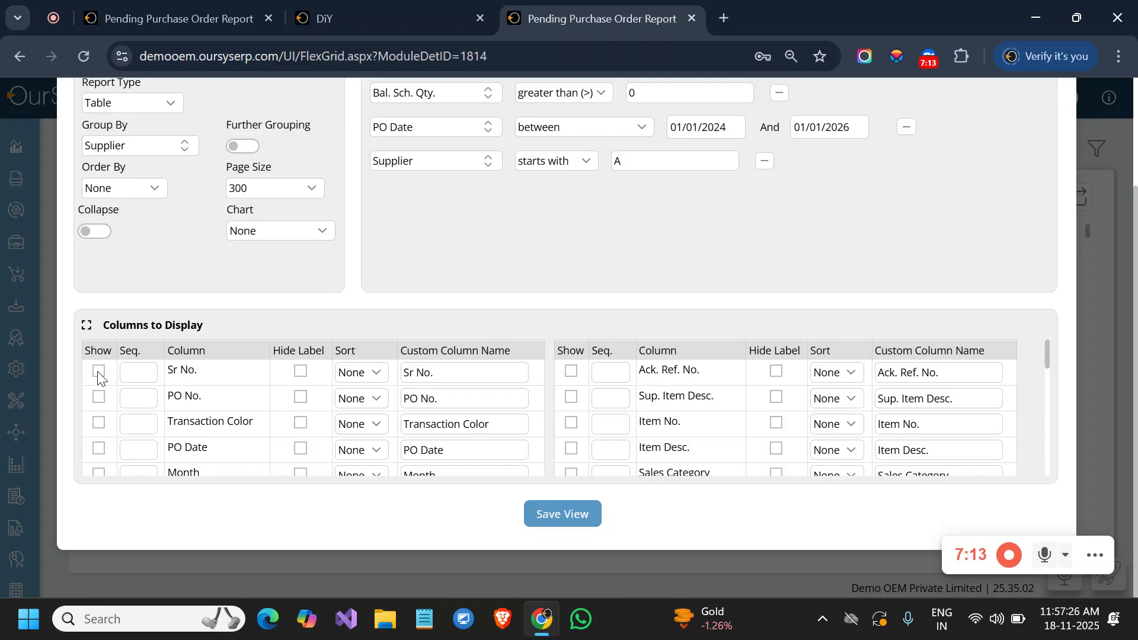
Show Sr No., PO No., Item No. and Item Desc. as columns 1 to 4 of the view
{"action": "left_click", "coordinate": [99, 373]}
{"action": "left_click", "coordinate": [99, 398]}
{"action": "scroll", "coordinate": [486, 394], "scroll_direction": "down", "scroll_amount": 1}
{"action": "scroll", "coordinate": [486, 395], "scroll_direction": "up", "scroll_amount": 1}
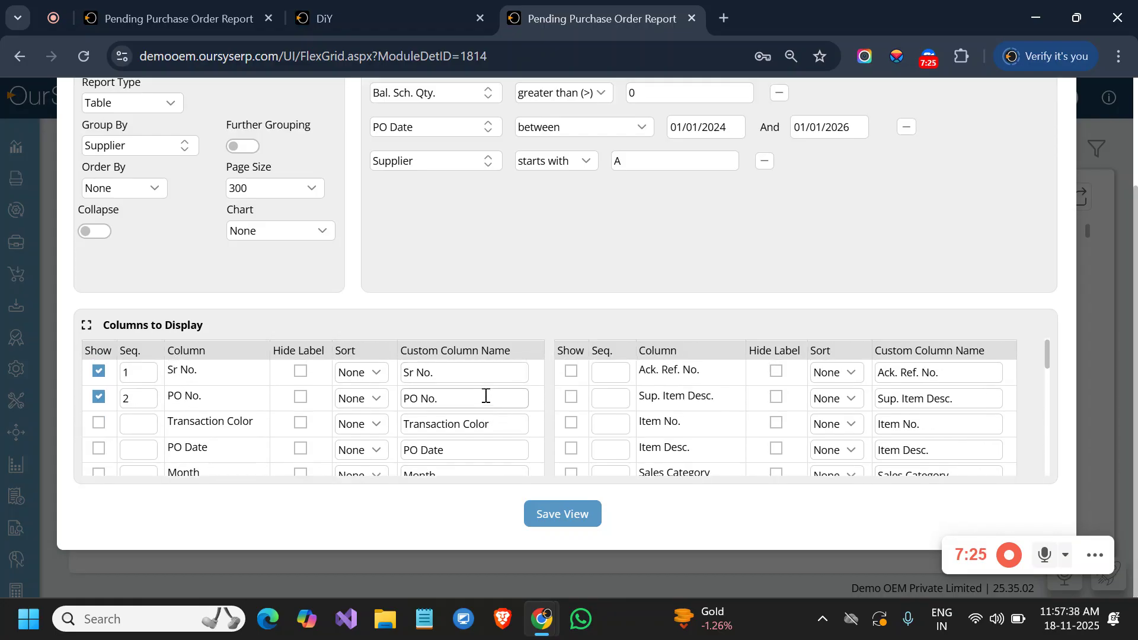
{"action": "left_click", "coordinate": [570, 423]}
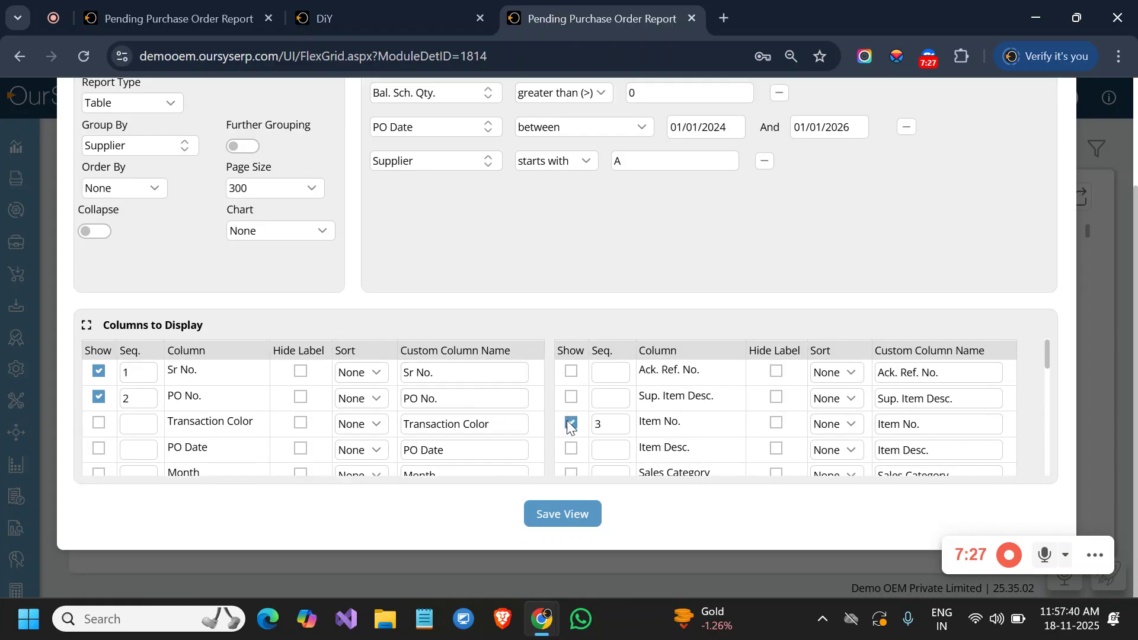
{"action": "left_click", "coordinate": [572, 450]}
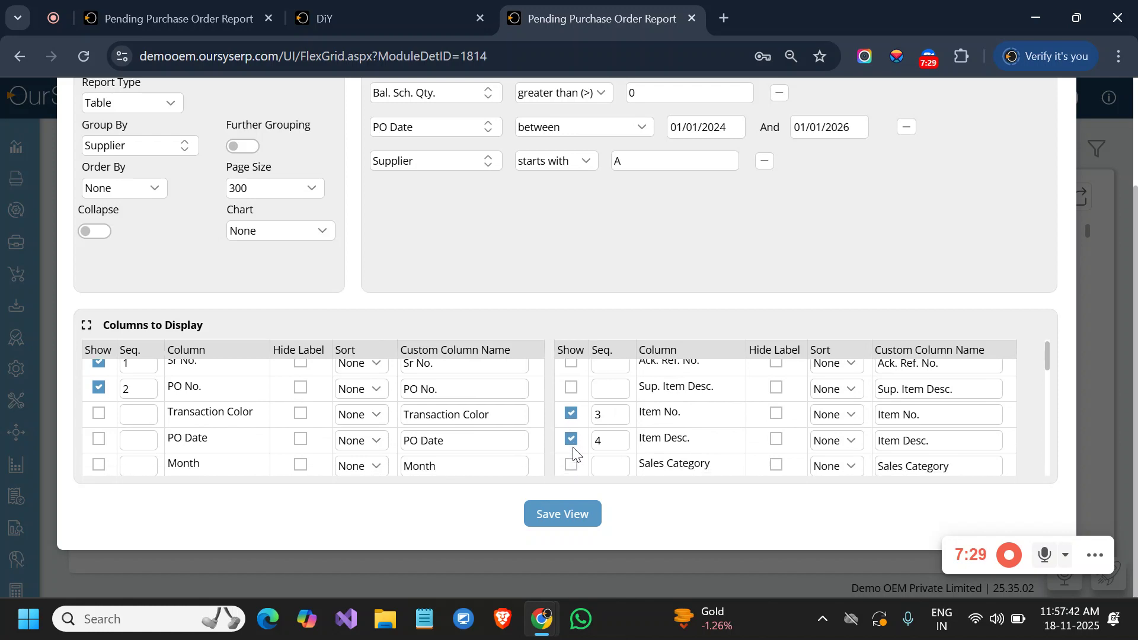
Show Bal. Sch. Qty. as the fifth column of the view
{"action": "scroll", "coordinate": [573, 453], "scroll_direction": "down", "scroll_amount": 1}
{"action": "scroll", "coordinate": [573, 454], "scroll_direction": "up", "scroll_amount": 1}
{"action": "scroll", "coordinate": [573, 453], "scroll_direction": "down", "scroll_amount": 1}
{"action": "scroll", "coordinate": [573, 453], "scroll_direction": "down", "scroll_amount": 3}
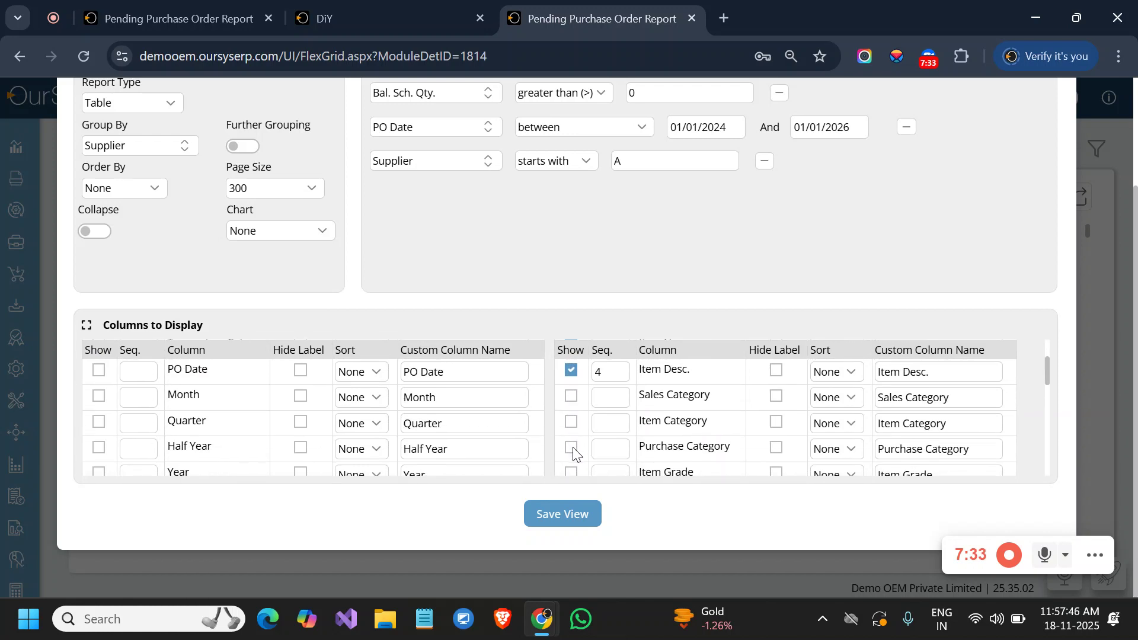
{"action": "scroll", "coordinate": [573, 454], "scroll_direction": "down", "scroll_amount": 3}
{"action": "scroll", "coordinate": [573, 454], "scroll_direction": "up", "scroll_amount": 4}
{"action": "scroll", "coordinate": [573, 453], "scroll_direction": "down", "scroll_amount": 4}
{"action": "scroll", "coordinate": [573, 454], "scroll_direction": "down", "scroll_amount": 6}
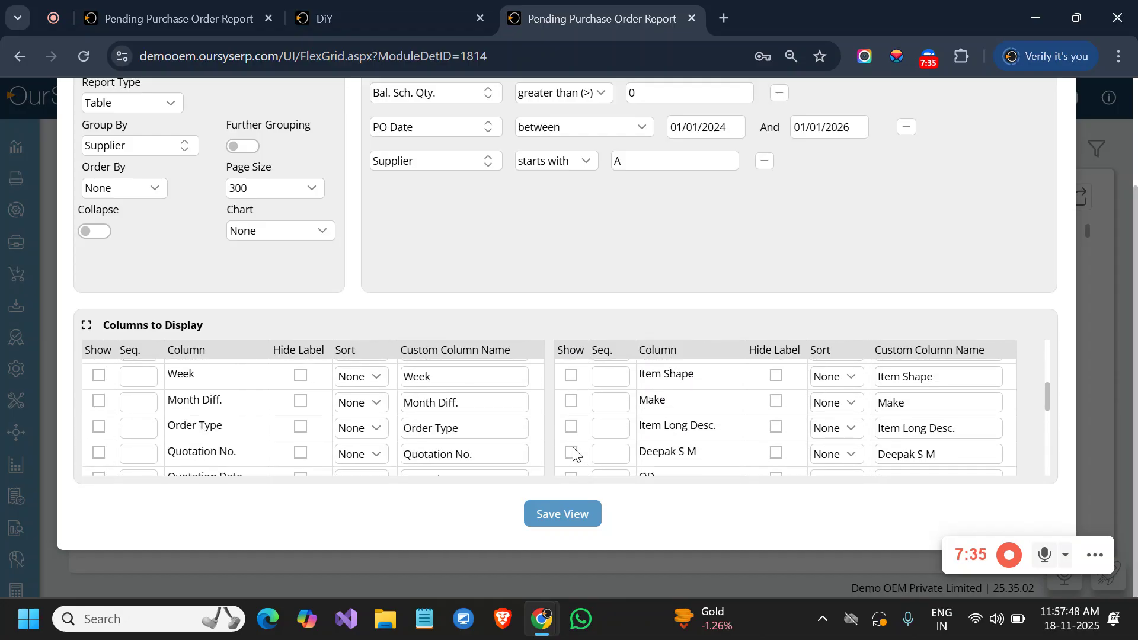
{"action": "scroll", "coordinate": [573, 454], "scroll_direction": "down", "scroll_amount": 5}
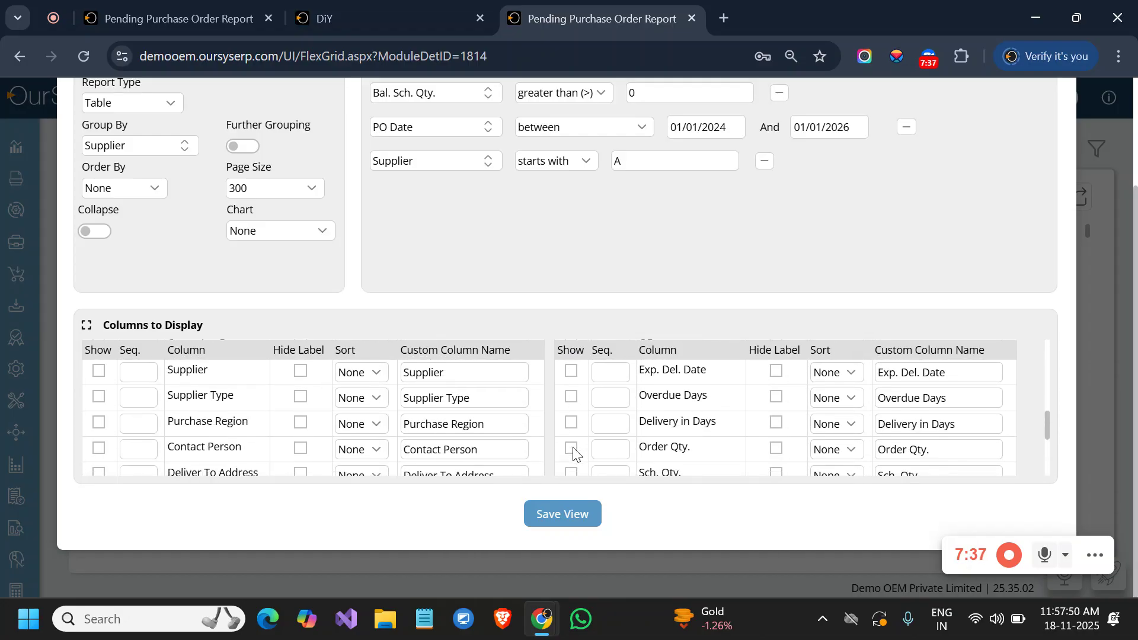
{"action": "scroll", "coordinate": [573, 453], "scroll_direction": "down", "scroll_amount": 2}
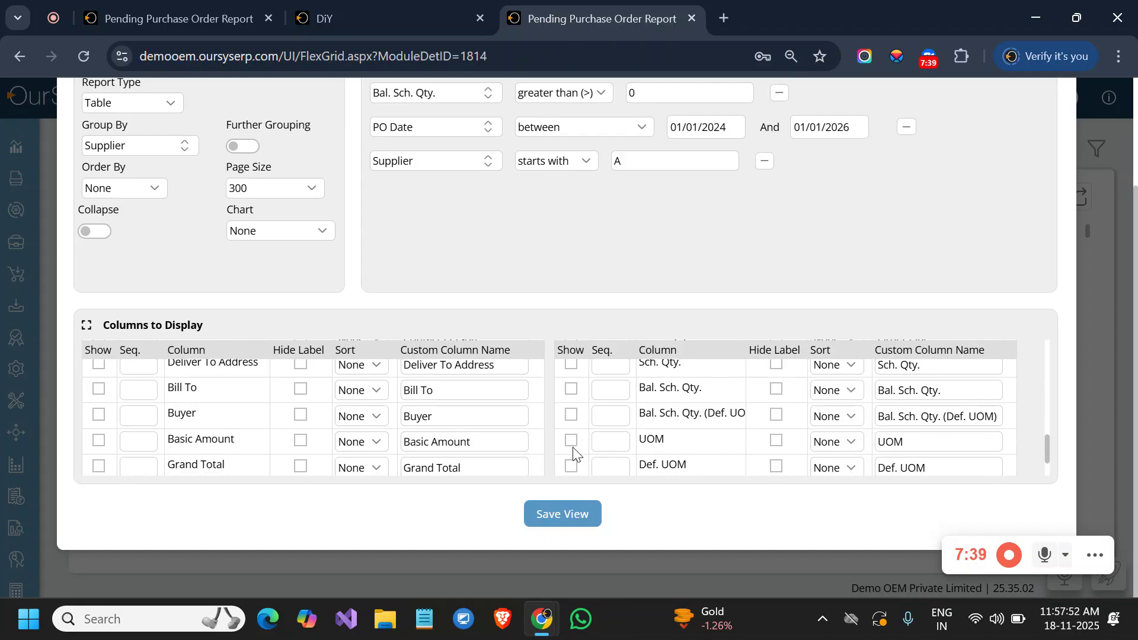
{"action": "scroll", "coordinate": [573, 453], "scroll_direction": "down", "scroll_amount": 1}
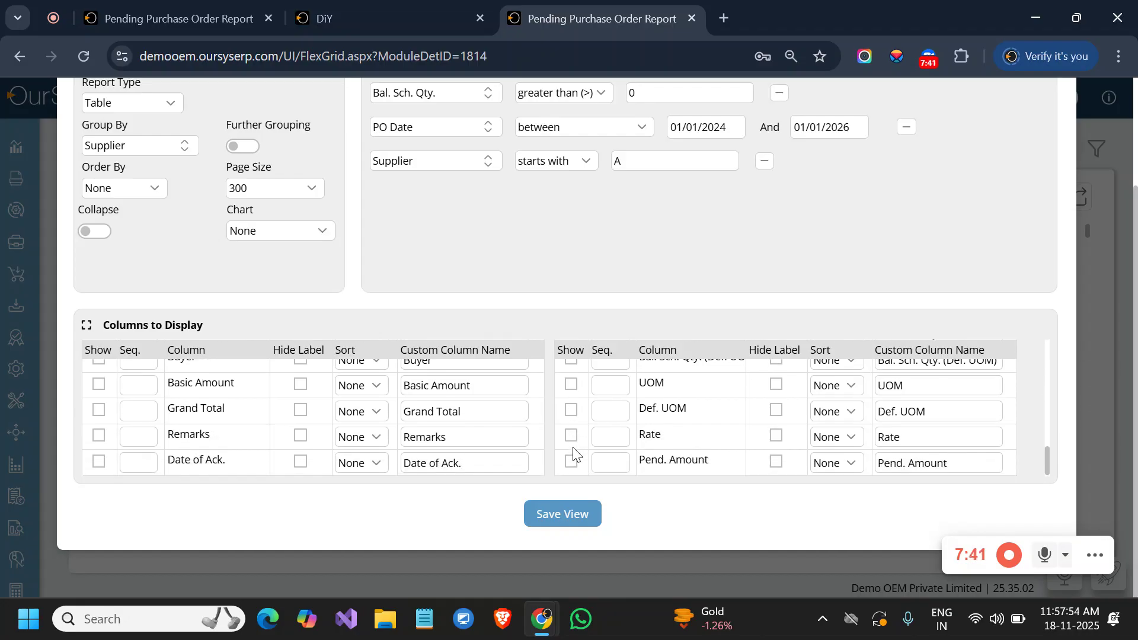
{"action": "scroll", "coordinate": [573, 454], "scroll_direction": "up", "scroll_amount": 3}
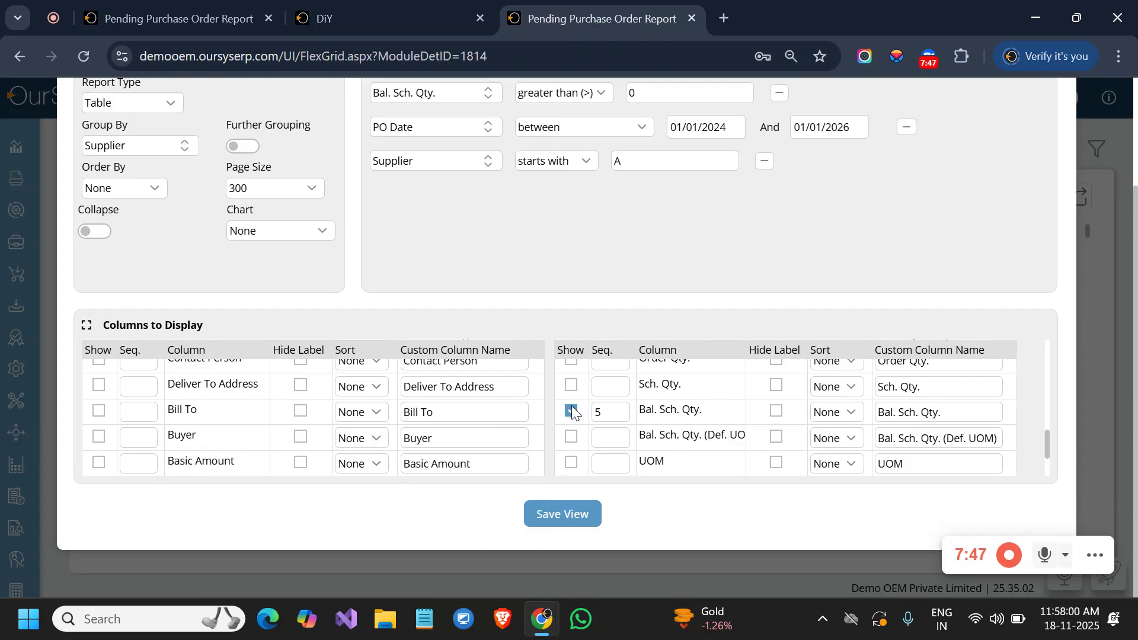
{"action": "left_click_drag", "start_coordinate": [684, 385], "coordinate": [640, 390]}
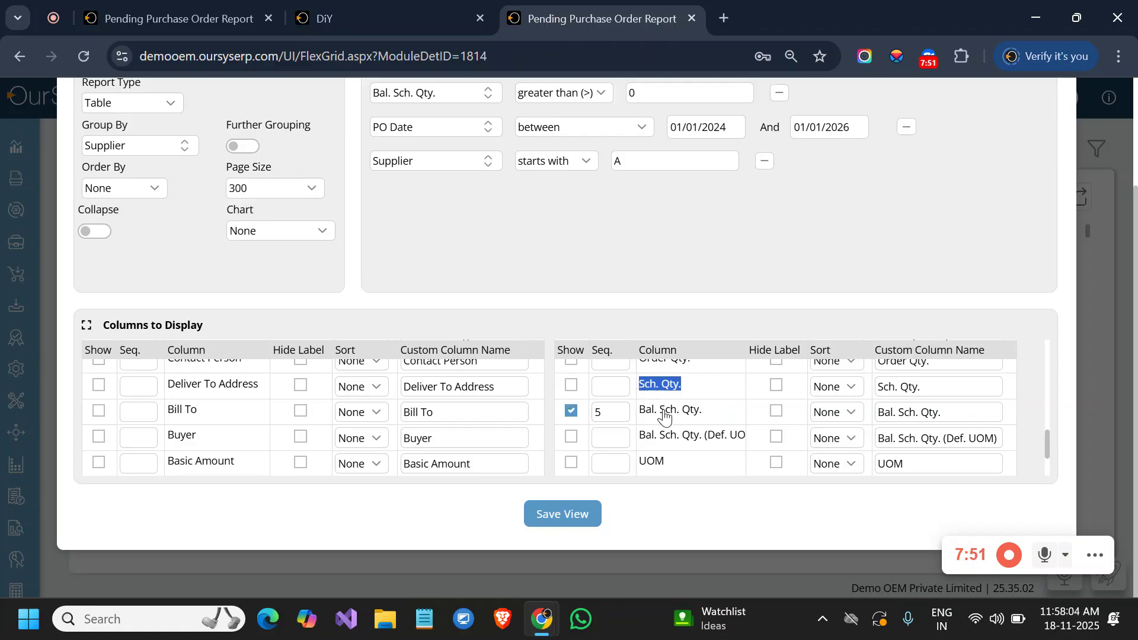
Show Def. UOM and Pend. Amount as columns 6 and 7 of the view
{"action": "scroll", "coordinate": [665, 417], "scroll_direction": "down", "scroll_amount": 1}
{"action": "scroll", "coordinate": [665, 417], "scroll_direction": "down", "scroll_amount": 1}
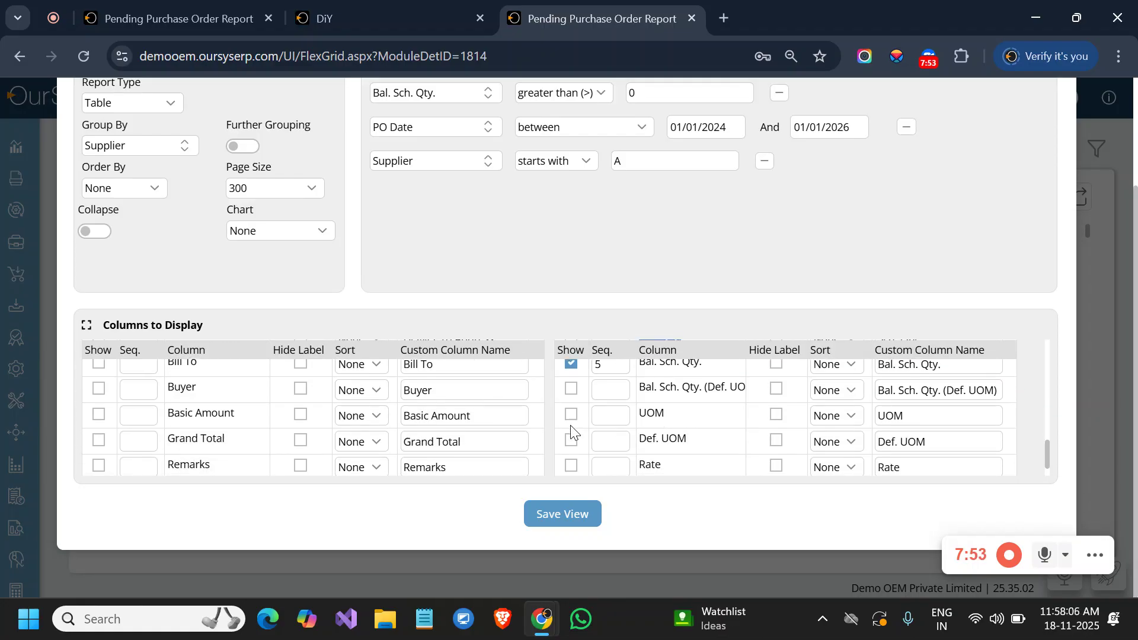
{"action": "left_click", "coordinate": [571, 442]}
{"action": "scroll", "coordinate": [573, 448], "scroll_direction": "down", "scroll_amount": 1}
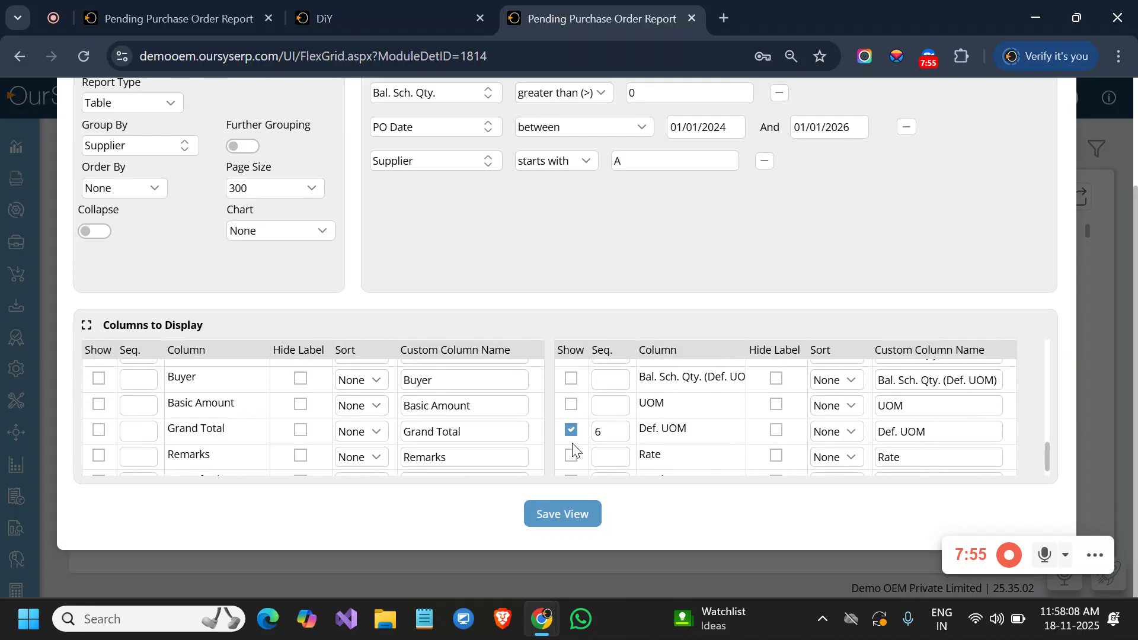
{"action": "scroll", "coordinate": [572, 450], "scroll_direction": "down", "scroll_amount": 1}
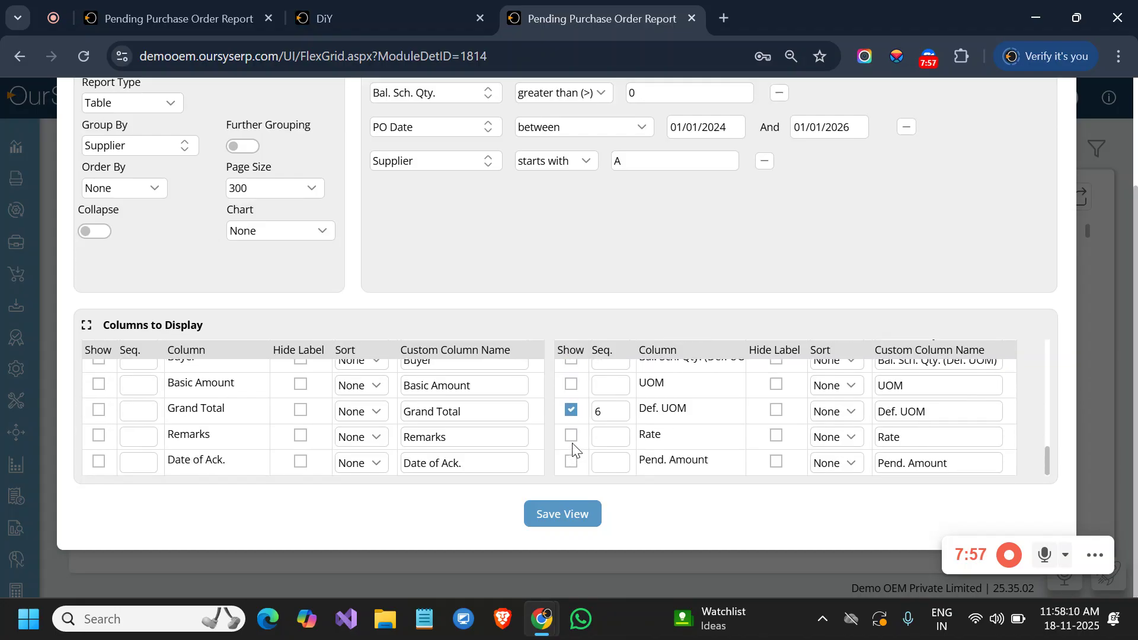
{"action": "left_click", "coordinate": [572, 463]}
Review the selected display columns and save the view
{"action": "scroll", "coordinate": [711, 443], "scroll_direction": "up", "scroll_amount": 5}
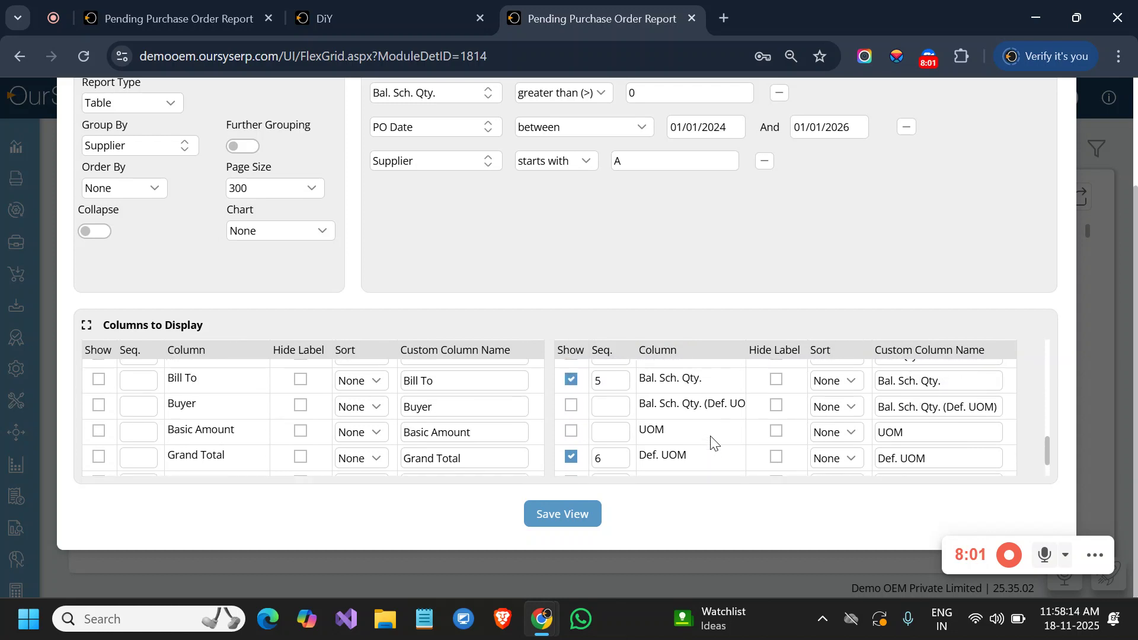
{"action": "triple_click", "coordinate": [711, 443]}
{"action": "scroll", "coordinate": [711, 443], "scroll_direction": "up", "scroll_amount": 15}
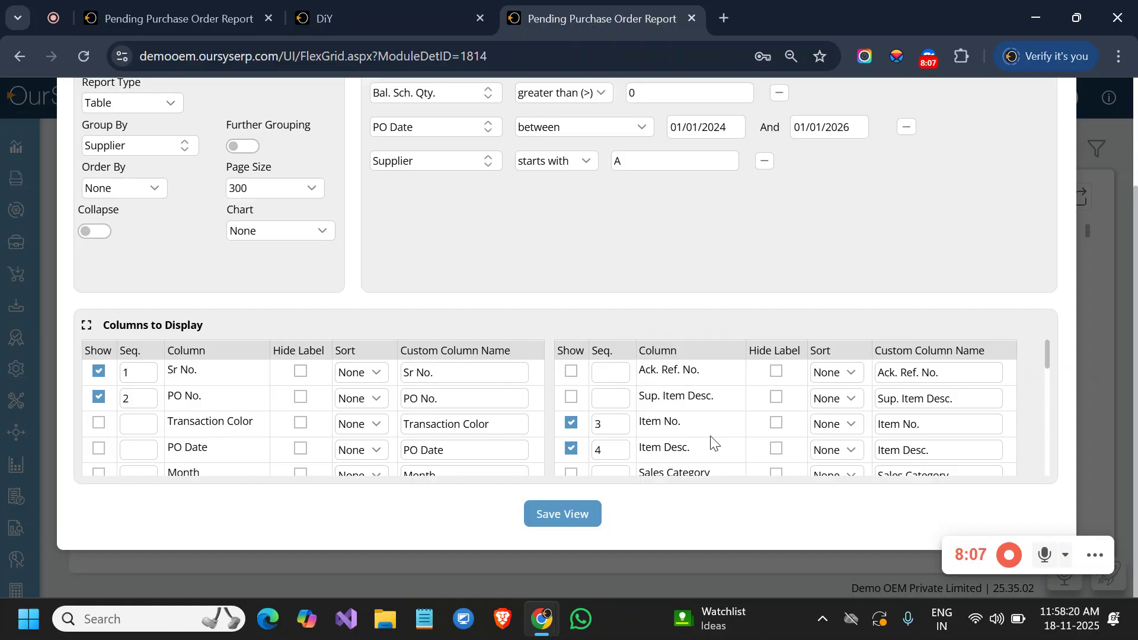
{"action": "scroll", "coordinate": [711, 441], "scroll_direction": "down", "scroll_amount": 15}
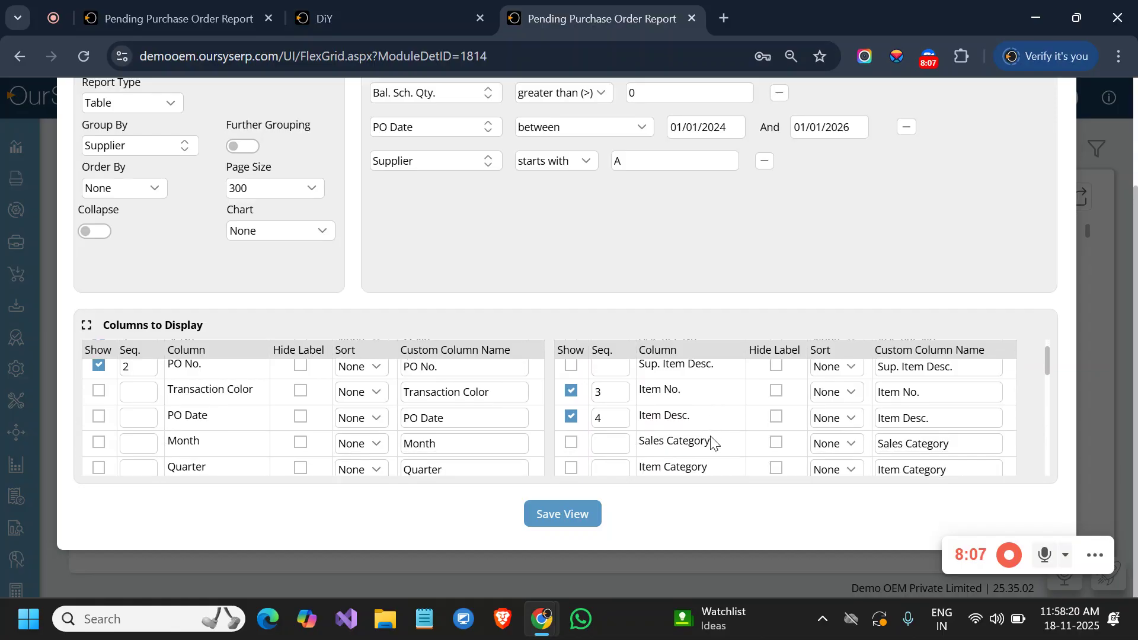
{"action": "left_click", "coordinate": [564, 524]}
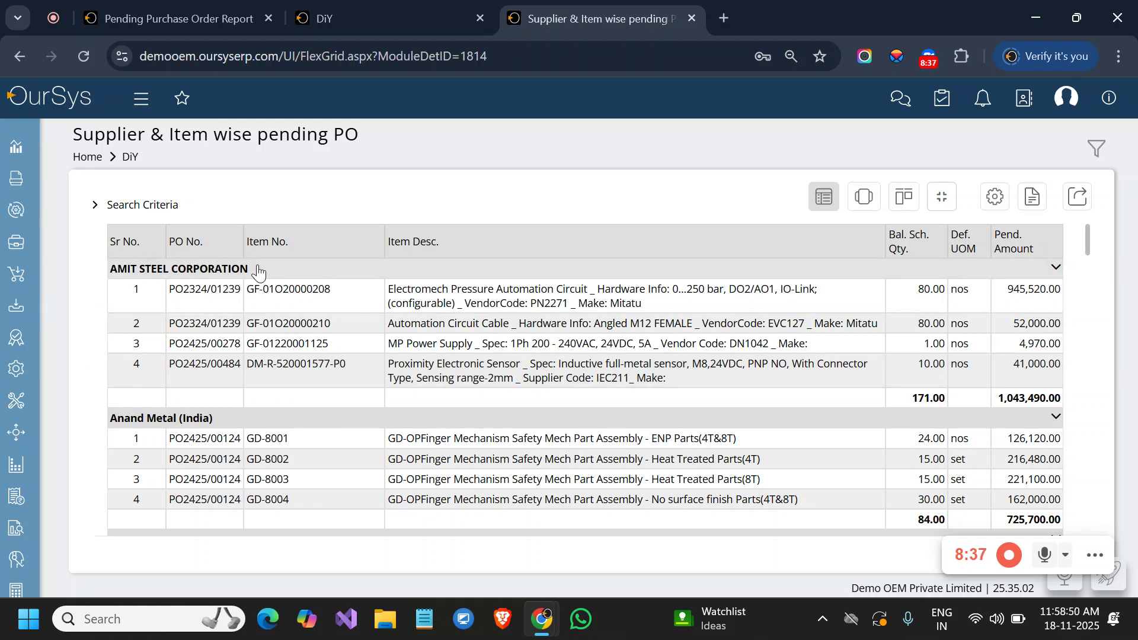
Examine the pending PO items and how they are grouped under each supplier in the saved report
{"action": "left_click_drag", "start_coordinate": [258, 271], "coordinate": [109, 276]}
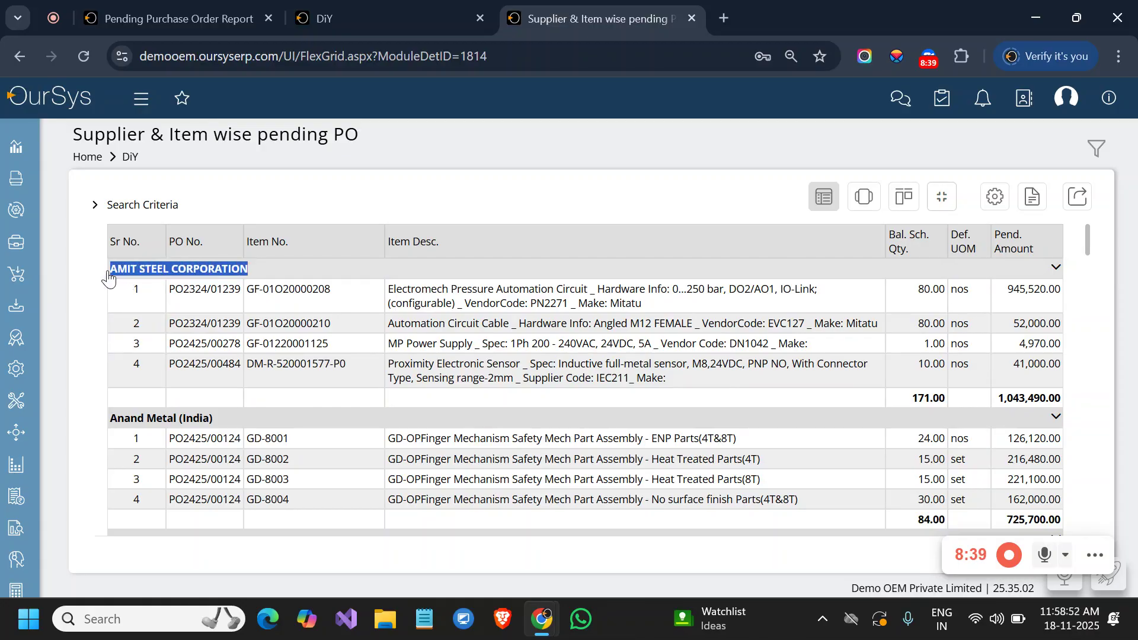
{"action": "left_click_drag", "start_coordinate": [215, 420], "coordinate": [117, 437]}
{"action": "scroll", "coordinate": [112, 427], "scroll_direction": "down", "scroll_amount": 3}
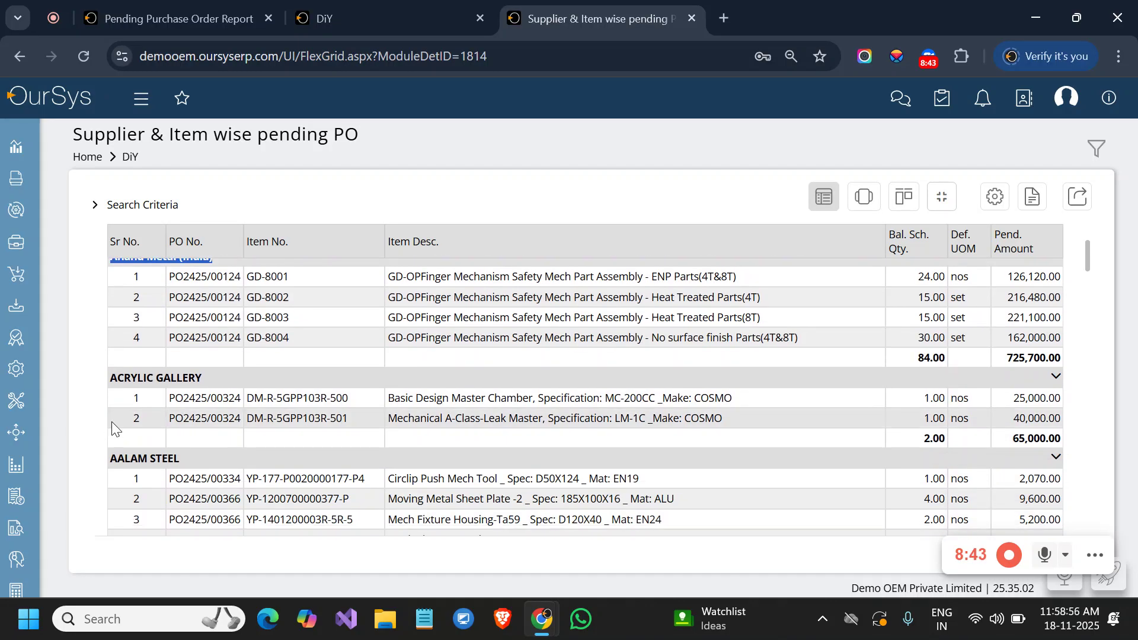
{"action": "scroll", "coordinate": [112, 421], "scroll_direction": "up", "scroll_amount": 3}
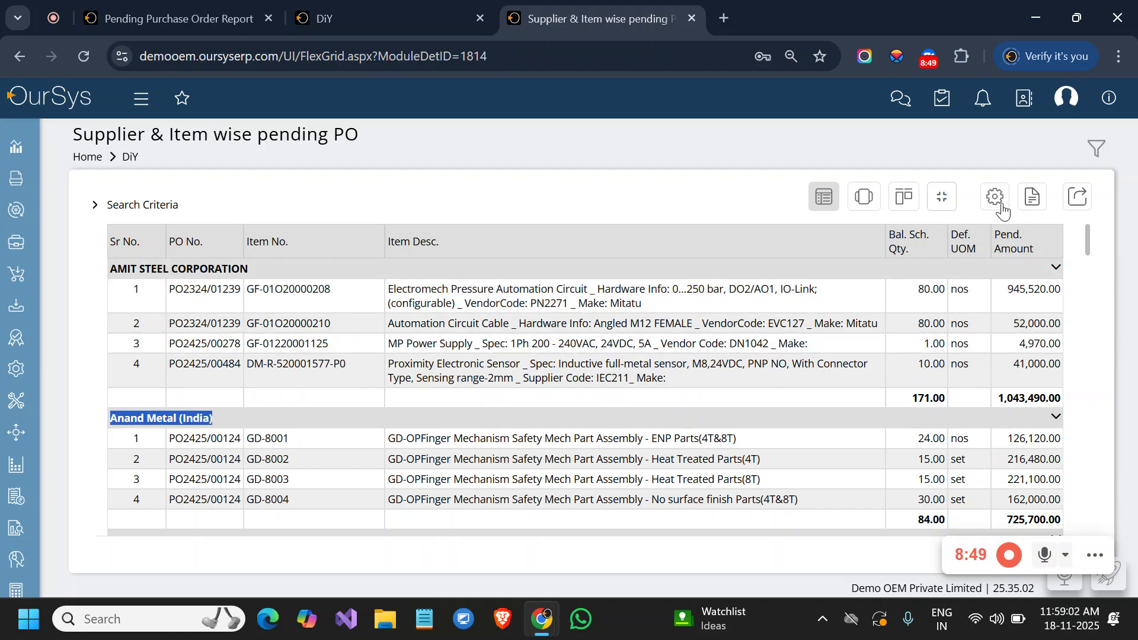
{"action": "left_click", "coordinate": [416, 330]}
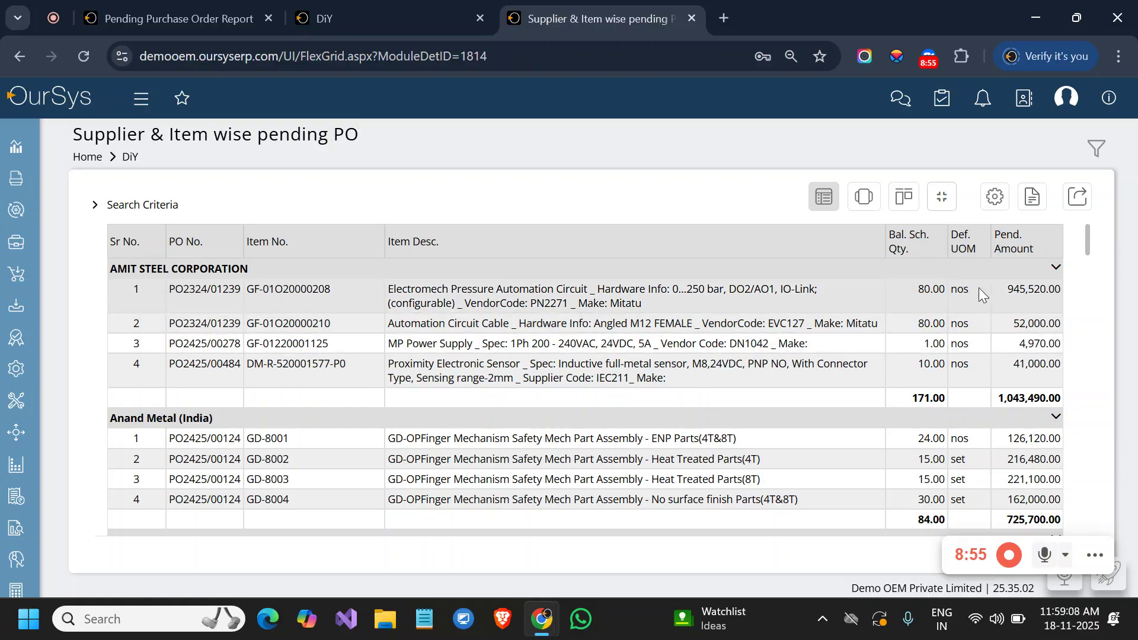
Reopen the view's settings and remove the filter on Supplier starting with "A"
{"action": "left_click", "coordinate": [996, 198]}
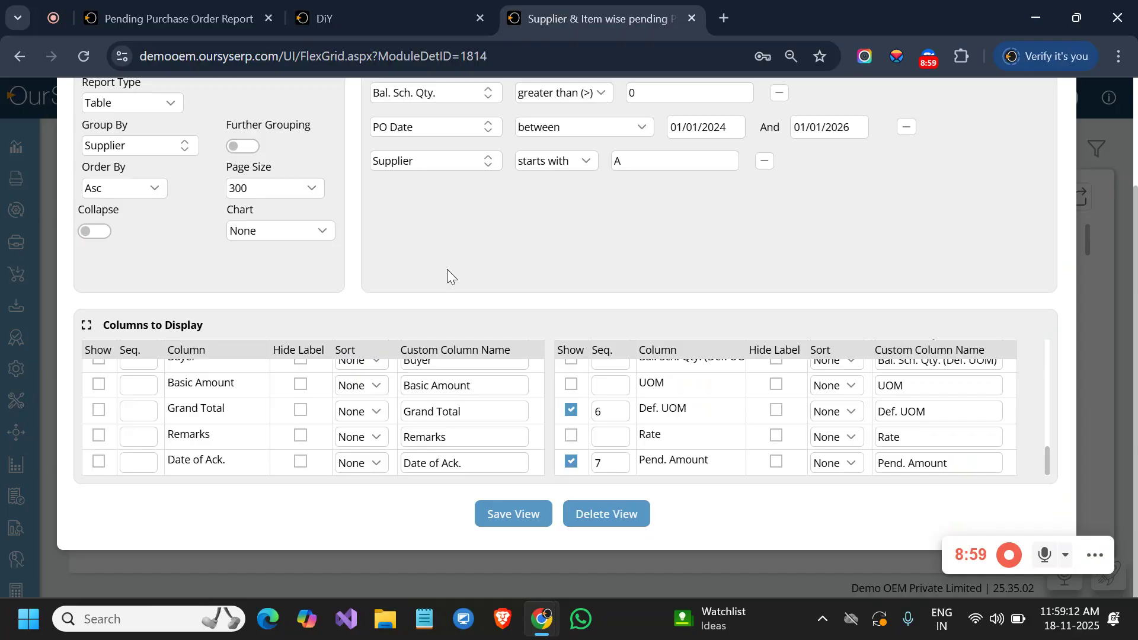
{"action": "scroll", "coordinate": [375, 274], "scroll_direction": "up", "scroll_amount": 3}
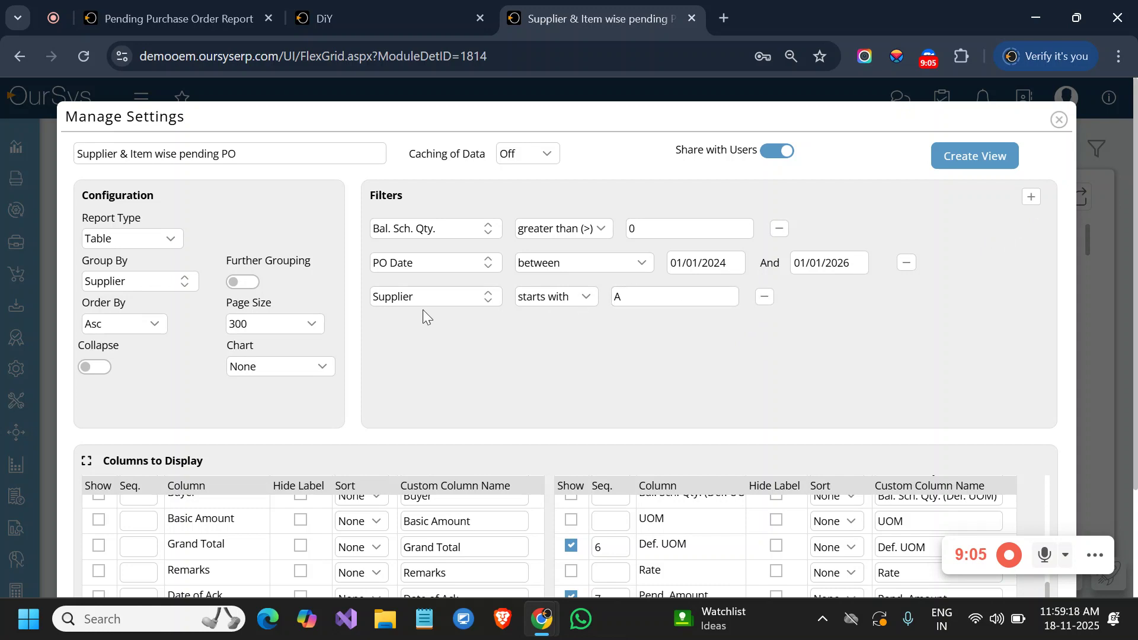
{"action": "left_click_drag", "start_coordinate": [409, 297], "coordinate": [374, 296]}
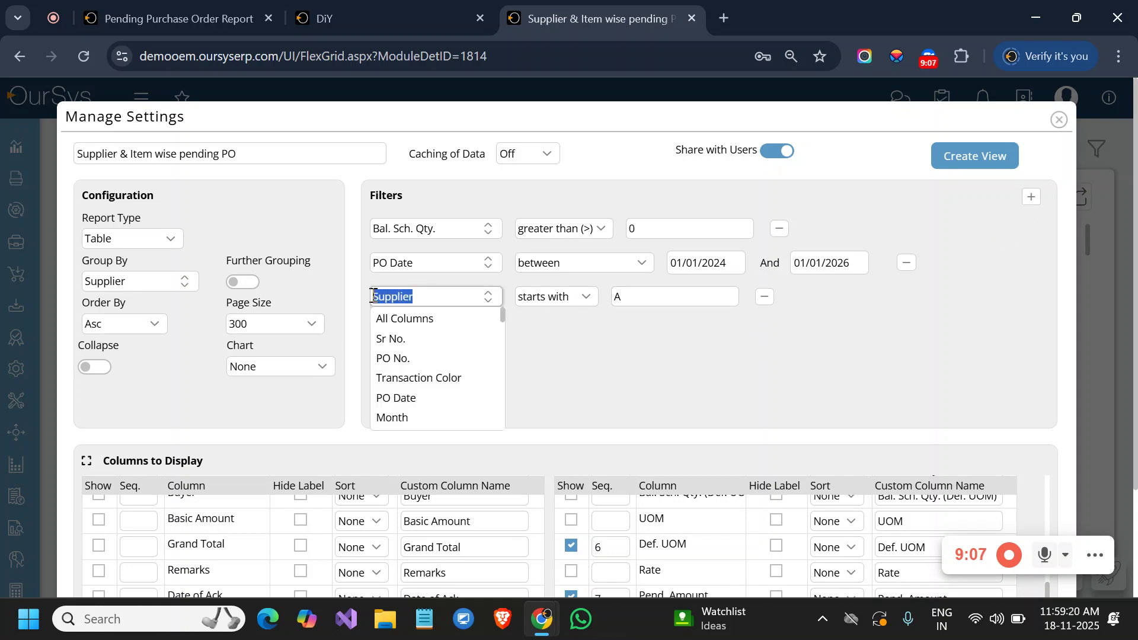
{"action": "left_click", "coordinate": [764, 296]}
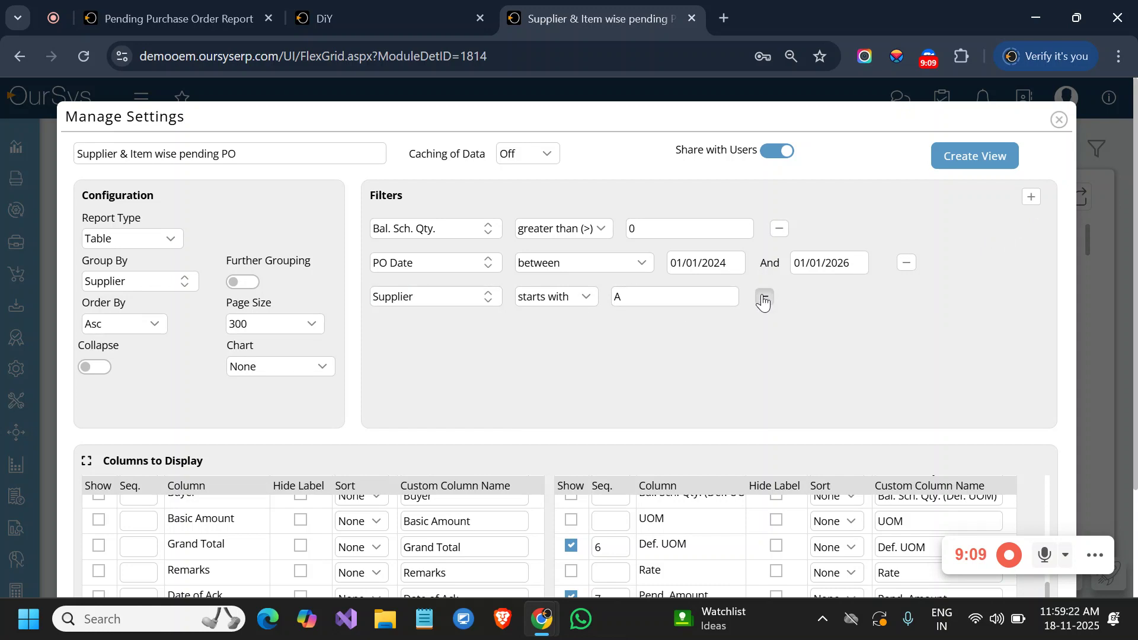
{"action": "scroll", "coordinate": [763, 293], "scroll_direction": "down", "scroll_amount": 1}
{"action": "scroll", "coordinate": [762, 294], "scroll_direction": "down", "scroll_amount": 2}
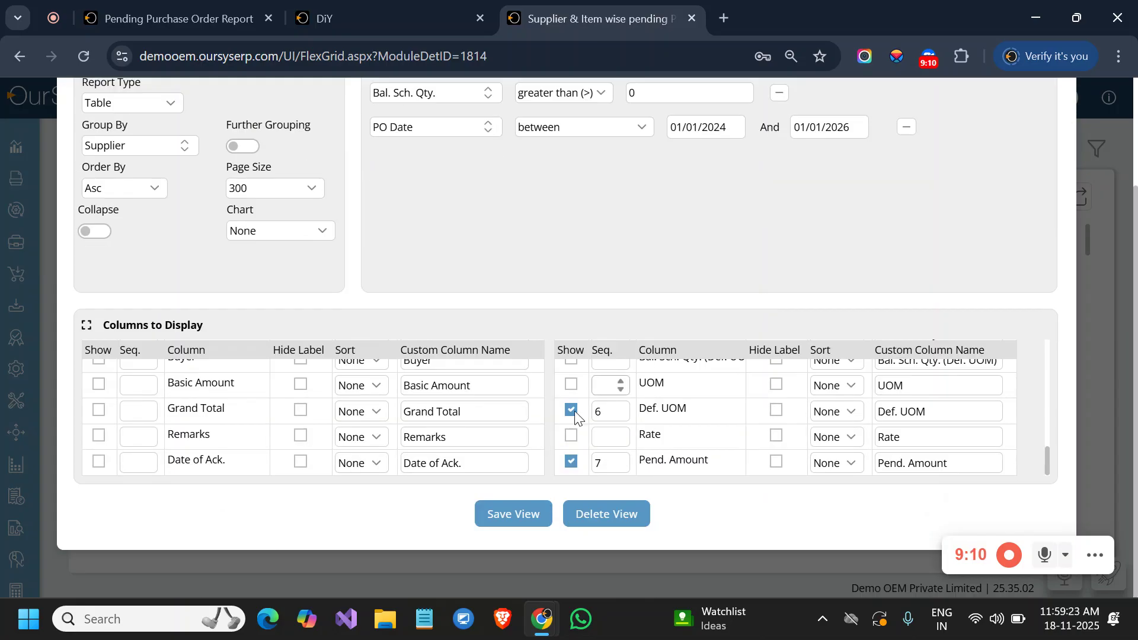
Save the view and look through the pending PO items listed under each supplier
{"action": "left_click", "coordinate": [515, 515]}
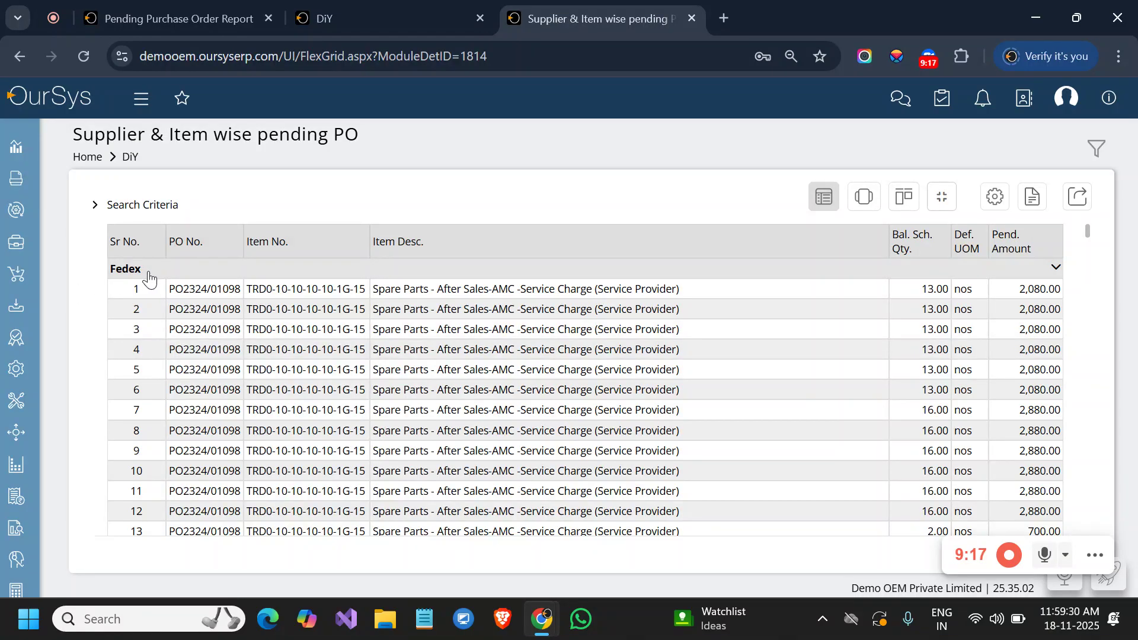
{"action": "left_click_drag", "start_coordinate": [148, 277], "coordinate": [109, 282]}
{"action": "scroll", "coordinate": [109, 280], "scroll_direction": "down", "scroll_amount": 7}
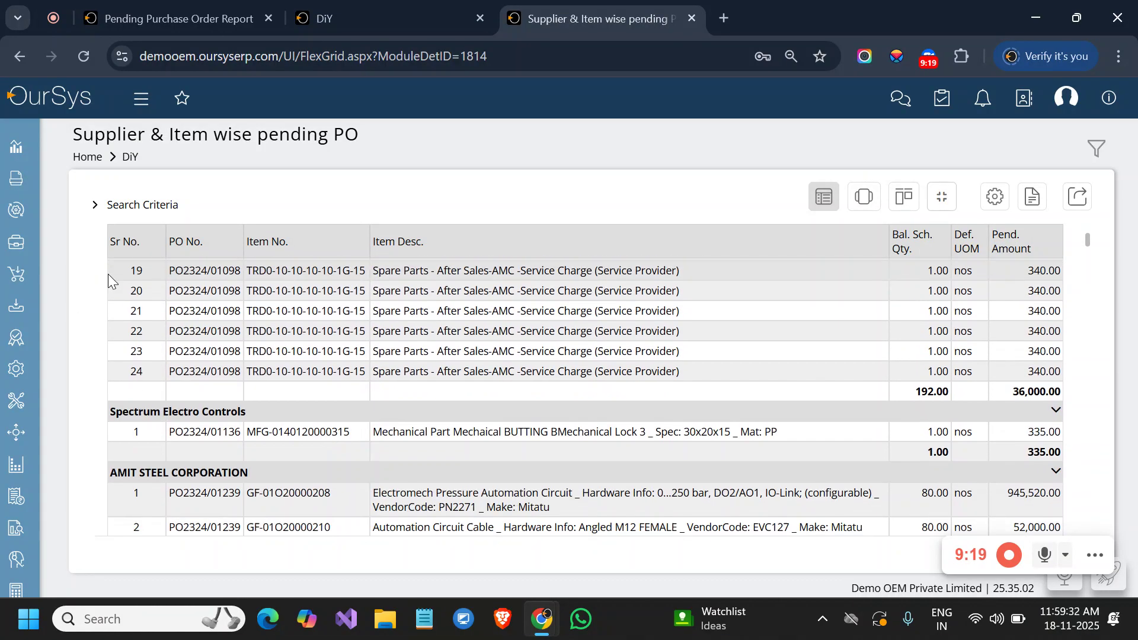
{"action": "scroll", "coordinate": [108, 274], "scroll_direction": "down", "scroll_amount": 9}
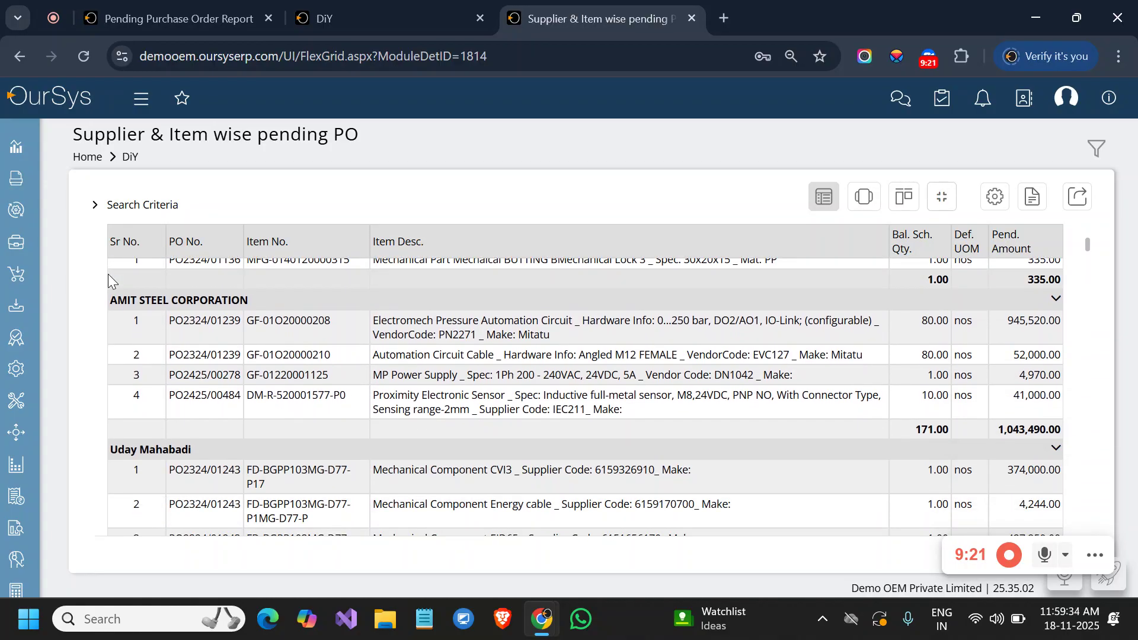
{"action": "scroll", "coordinate": [108, 274], "scroll_direction": "up", "scroll_amount": 15}
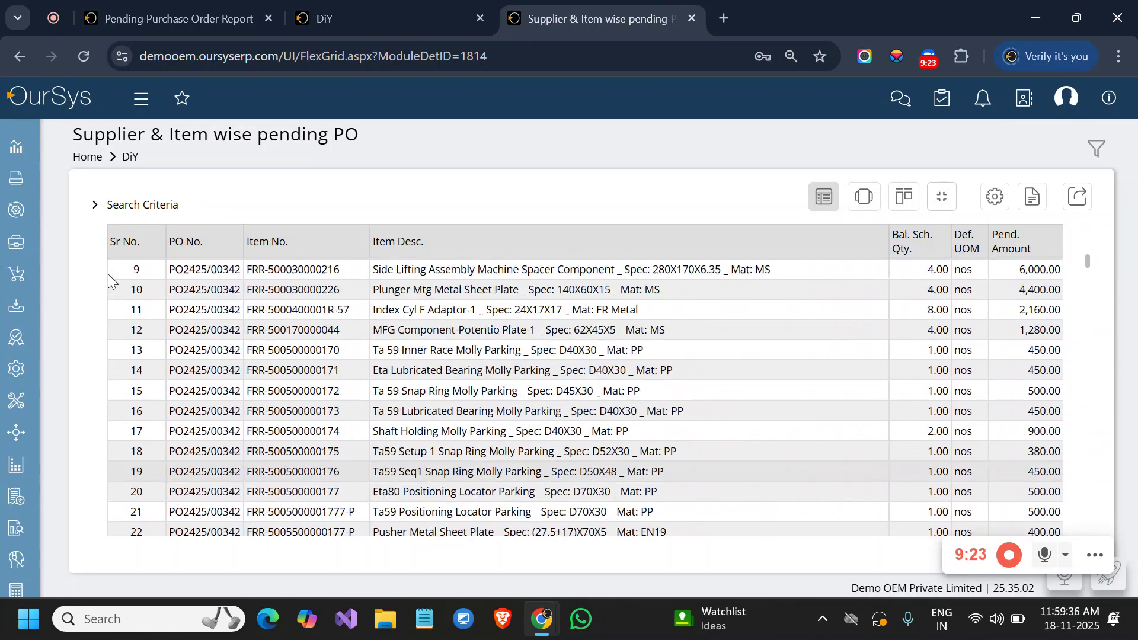
Reopen the view's settings and add a third filter on the Pend. Amount column
{"action": "left_click", "coordinate": [991, 195]}
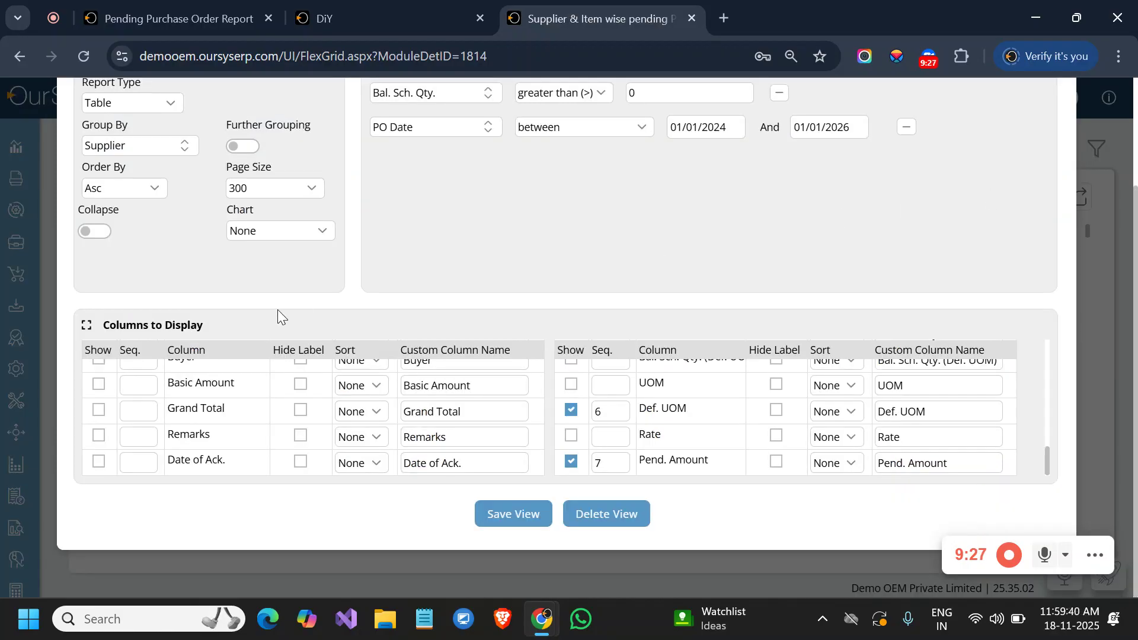
{"action": "scroll", "coordinate": [275, 311], "scroll_direction": "up", "scroll_amount": 1}
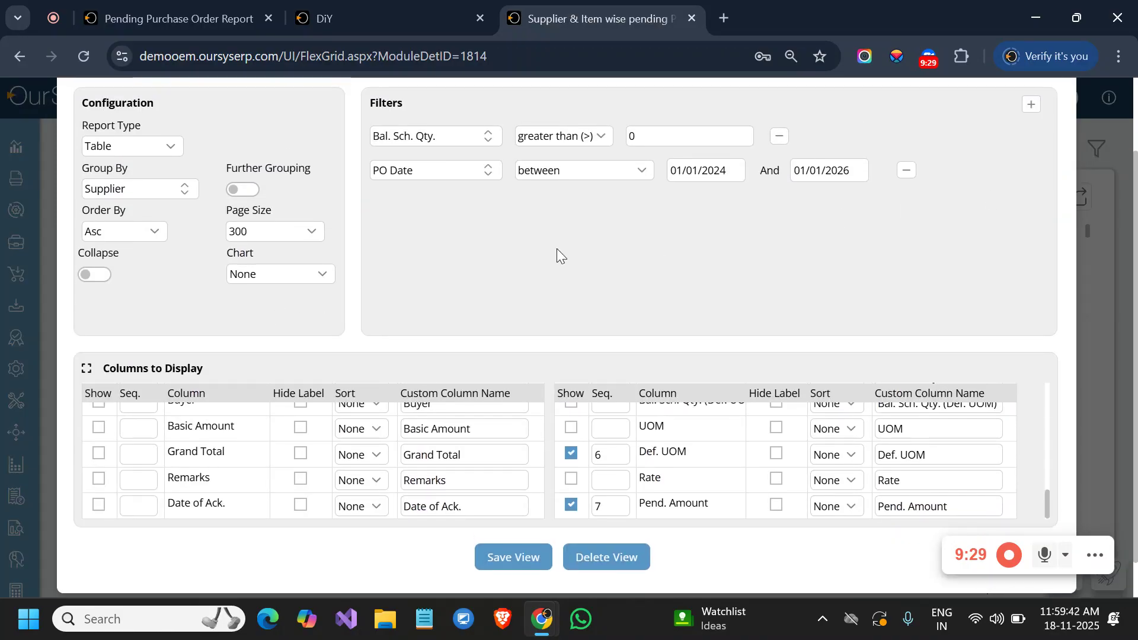
{"action": "scroll", "coordinate": [557, 248], "scroll_direction": "up", "scroll_amount": 2}
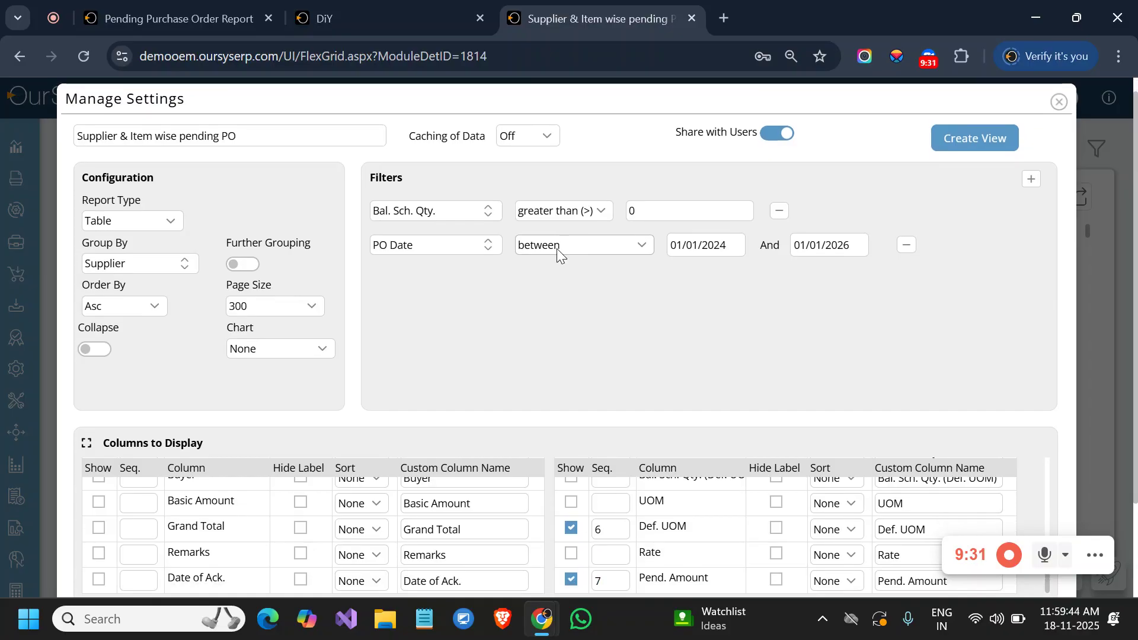
{"action": "left_click", "coordinate": [1032, 172]}
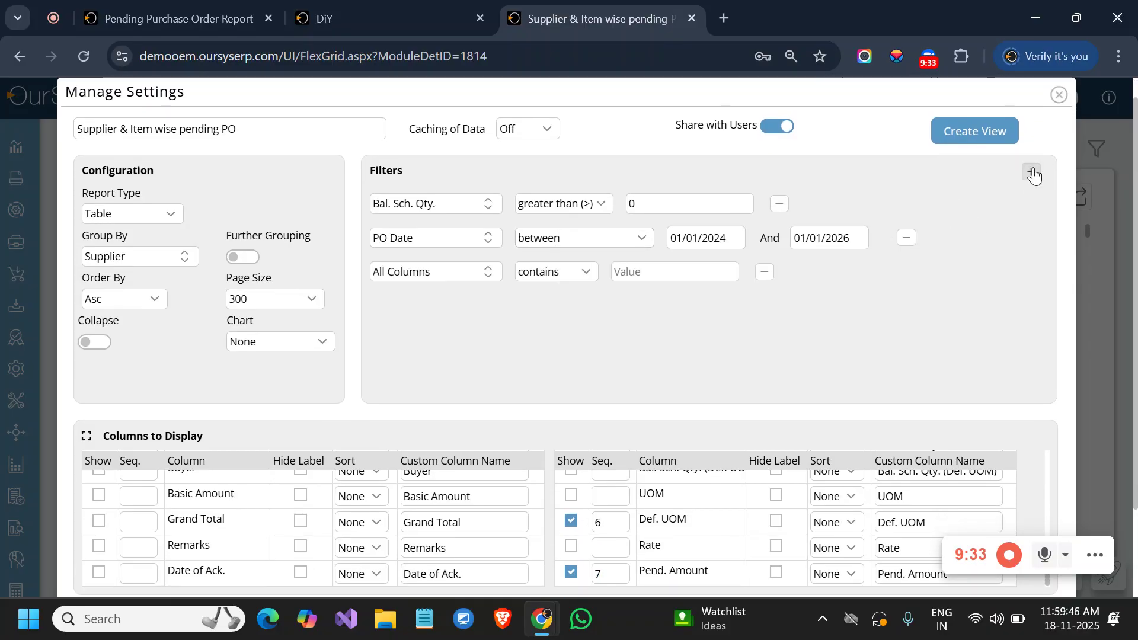
{"action": "left_click", "coordinate": [460, 272]}
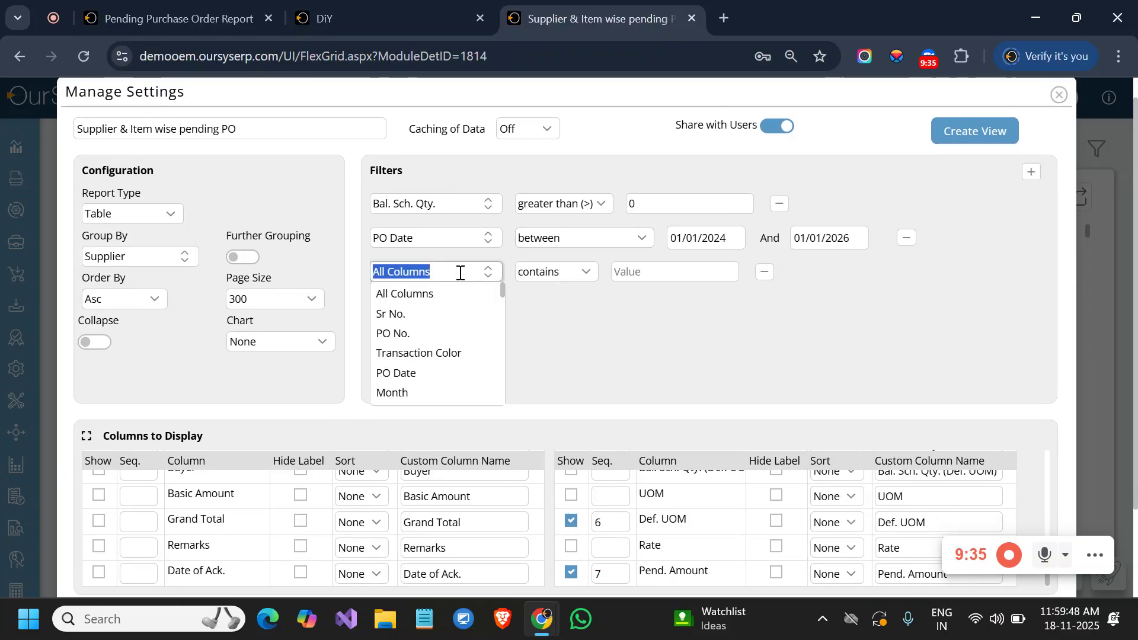
{"action": "type", "text": "PO"}
{"action": "key", "text": "BackSpace"}
{"action": "key", "text": "BackSpace"}
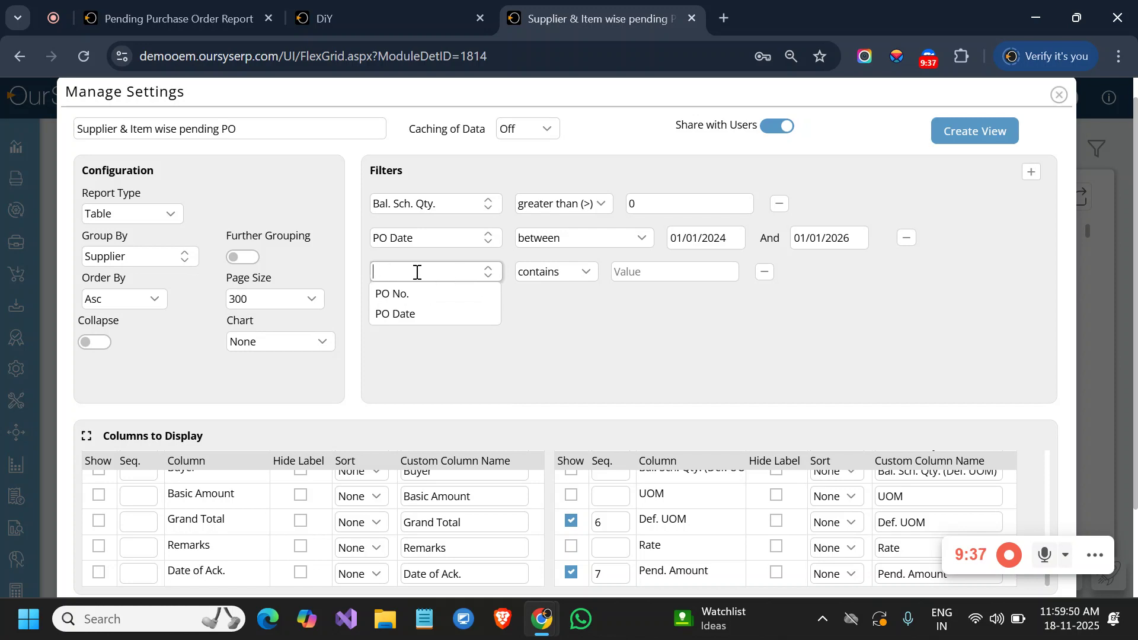
{"action": "type", "text": "pen"}
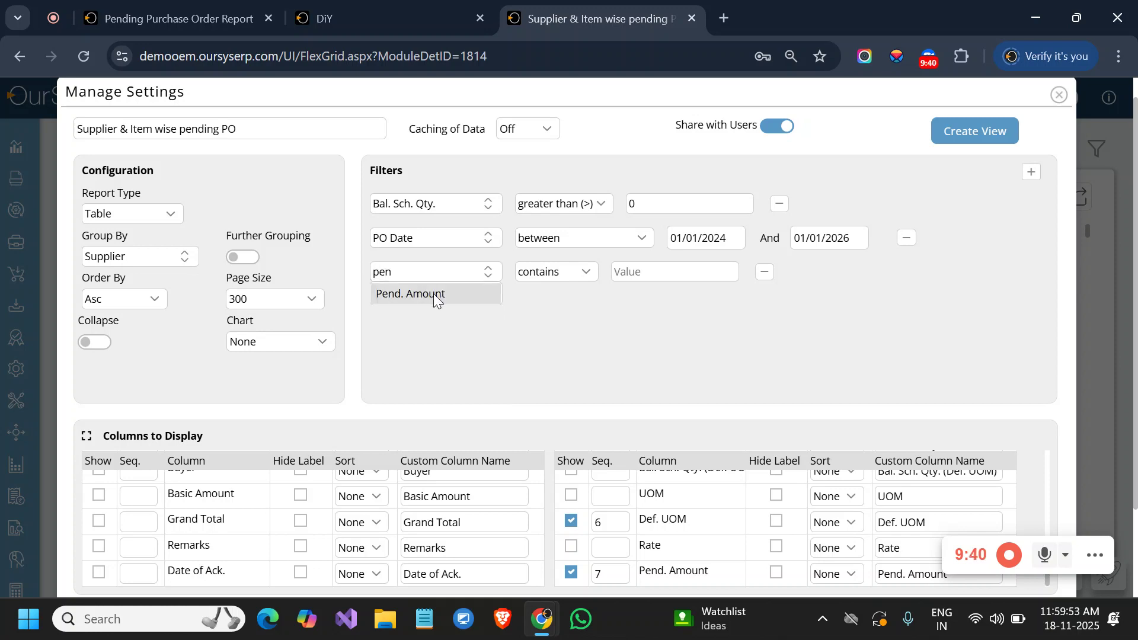
{"action": "left_click", "coordinate": [433, 294]}
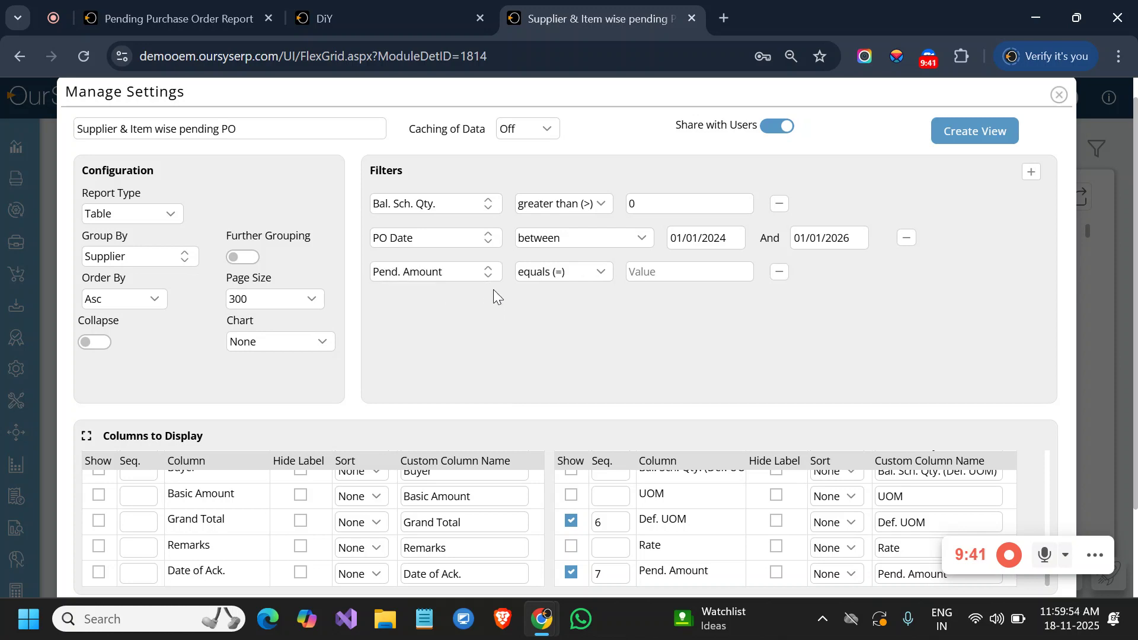
Set the Pend. Amount filter to greater than 100000, save the view and look through the filtered report
{"action": "left_click", "coordinate": [566, 272]}
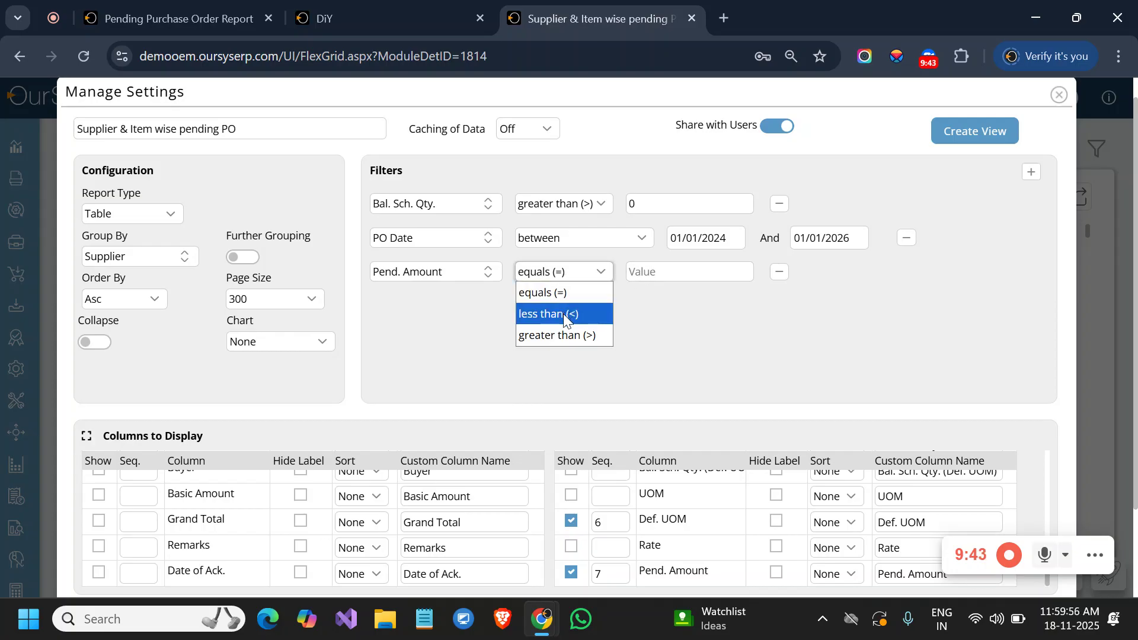
{"action": "left_click", "coordinate": [566, 334]}
{"action": "left_click", "coordinate": [645, 272]}
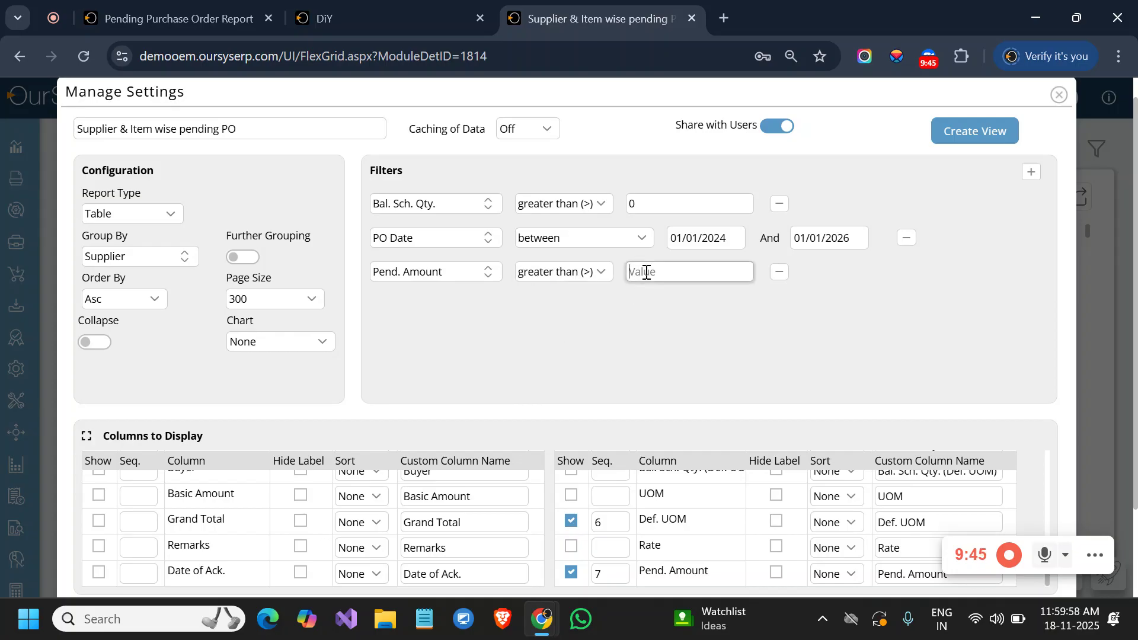
{"action": "type", "text": "100000"}
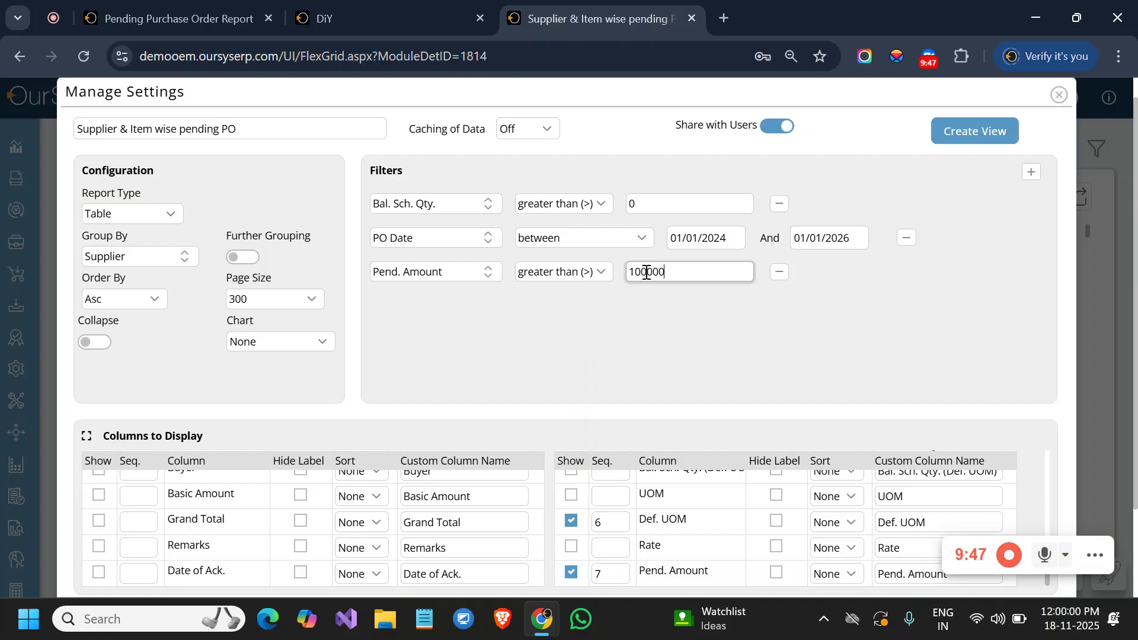
{"action": "scroll", "coordinate": [644, 269], "scroll_direction": "down", "scroll_amount": 3}
{"action": "left_click", "coordinate": [514, 515]}
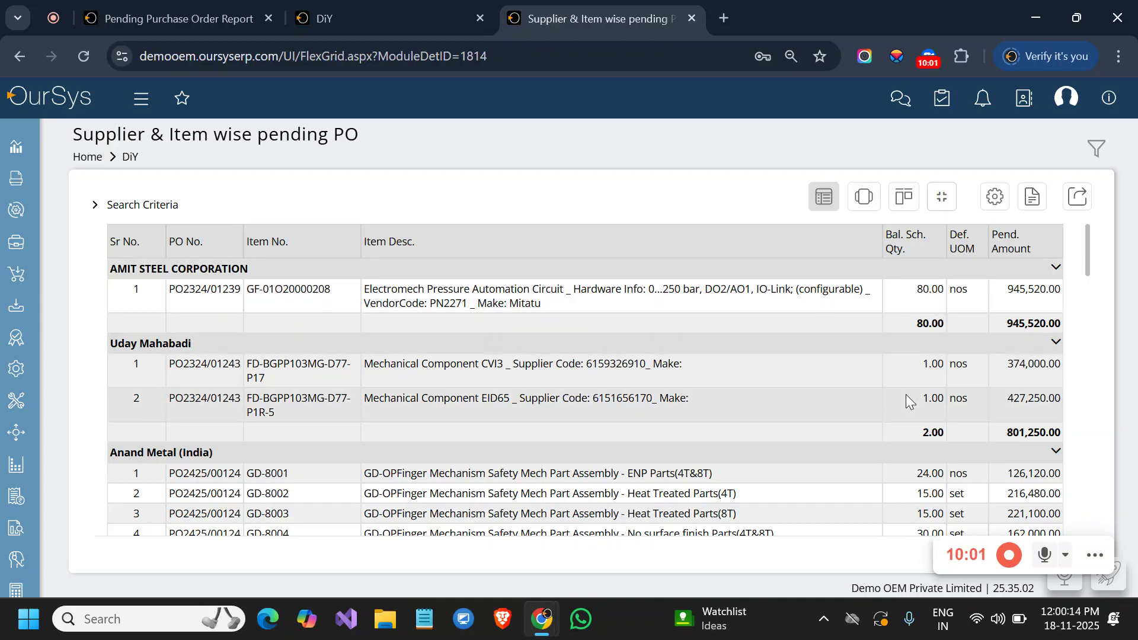
{"action": "scroll", "coordinate": [906, 394], "scroll_direction": "down", "scroll_amount": 15}
{"action": "scroll", "coordinate": [905, 394], "scroll_direction": "up", "scroll_amount": 15}
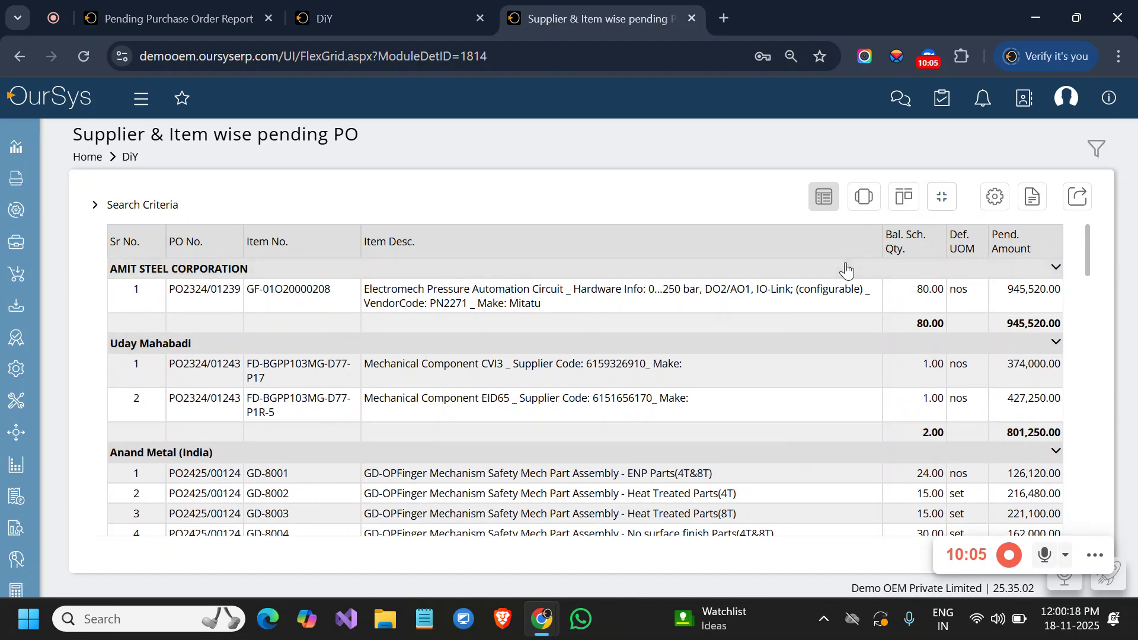
Return to the DiY report list and open Supplier & Item wise pending PO under Purchase
{"action": "left_click", "coordinate": [129, 161]}
{"action": "scroll", "coordinate": [463, 351], "scroll_direction": "down", "scroll_amount": 4}
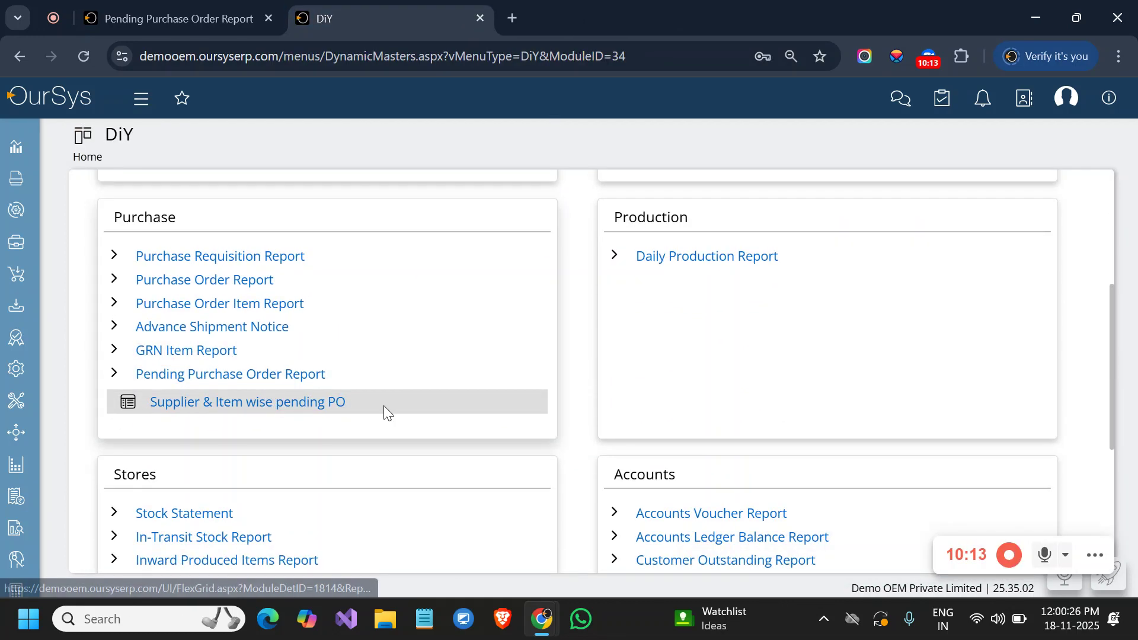
{"action": "left_click_drag", "start_coordinate": [372, 405], "coordinate": [152, 415]}
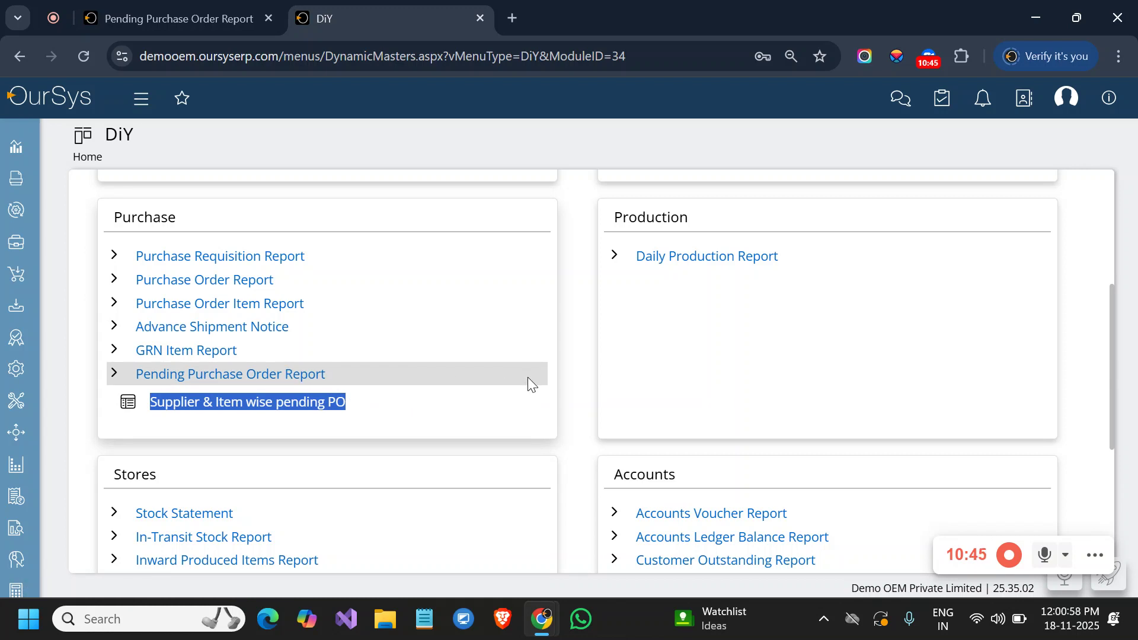
{"action": "left_click", "coordinate": [198, 406]}
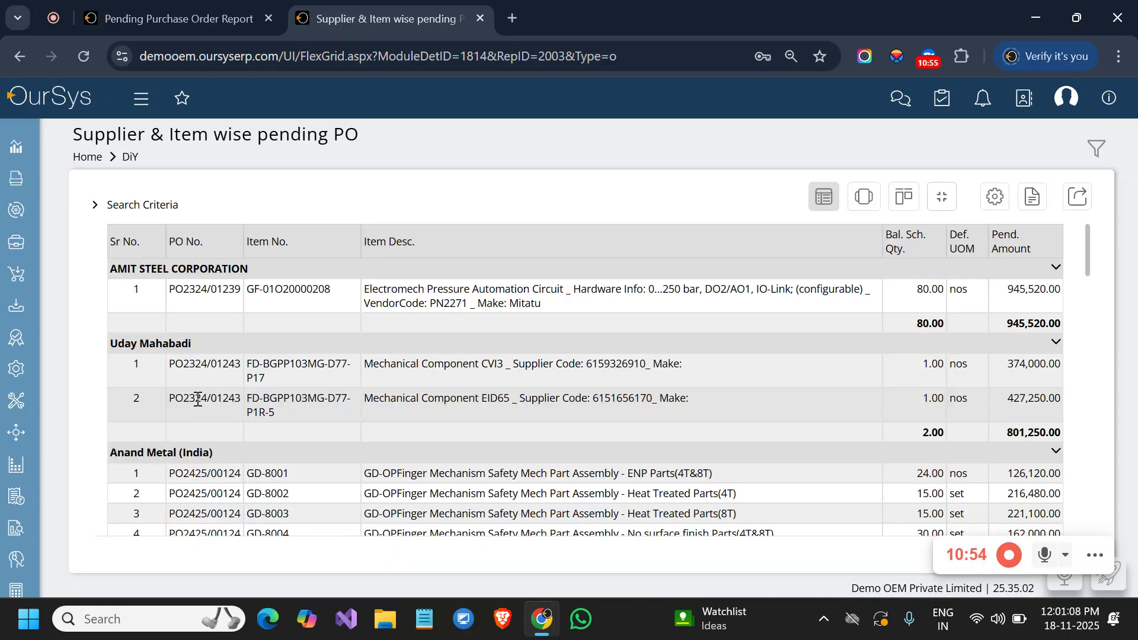
Turn on Collapse, set the chart to a horizontal bar chart, save the view and review the chart and totals table
{"action": "left_click", "coordinate": [998, 196]}
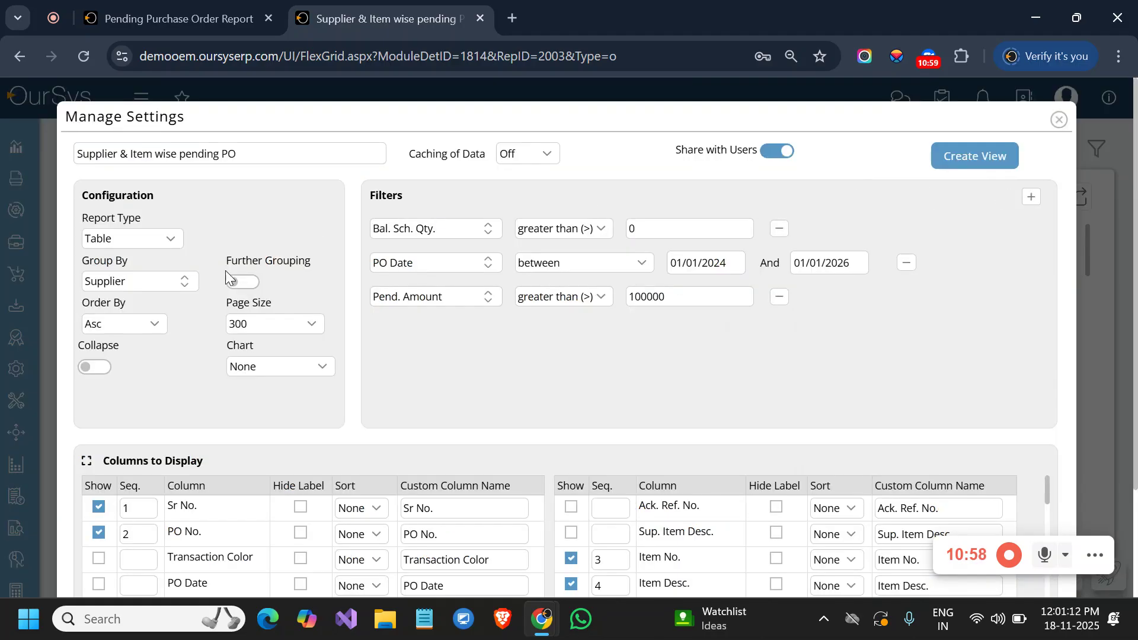
{"action": "left_click", "coordinate": [94, 369]}
{"action": "left_click", "coordinate": [256, 368]}
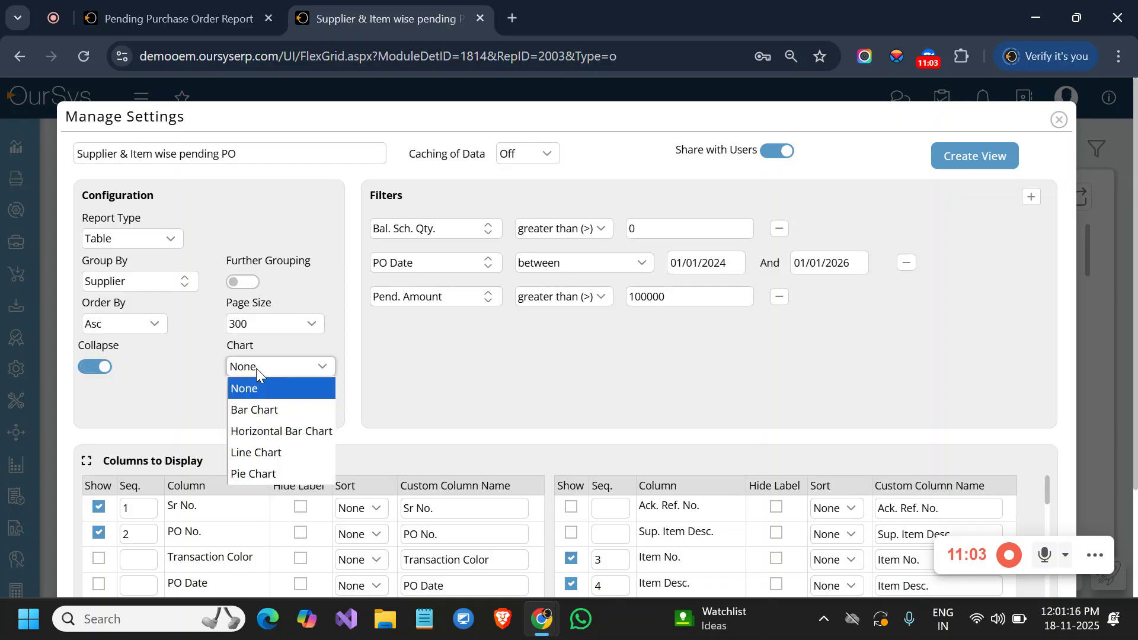
{"action": "left_click", "coordinate": [271, 431]}
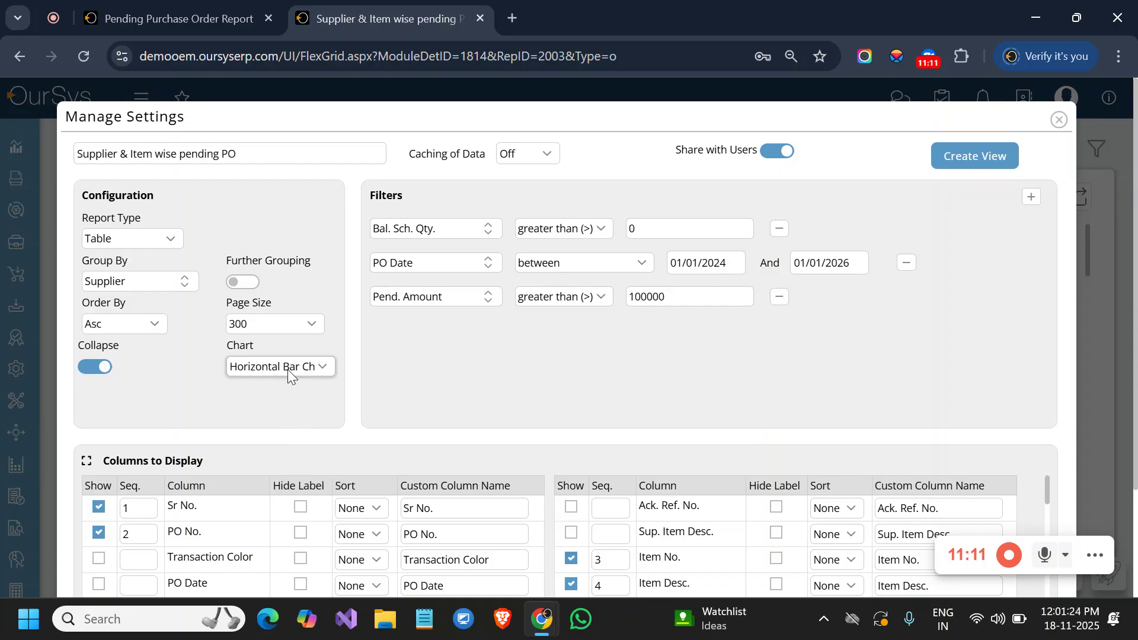
{"action": "scroll", "coordinate": [461, 375], "scroll_direction": "down", "scroll_amount": 2}
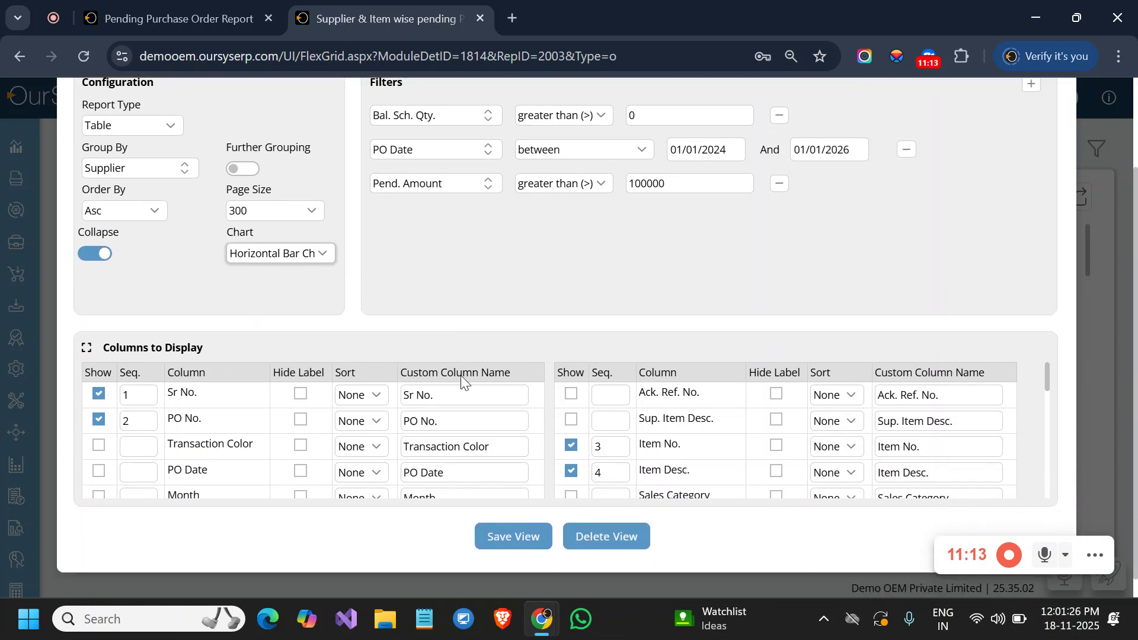
{"action": "left_click", "coordinate": [503, 536]}
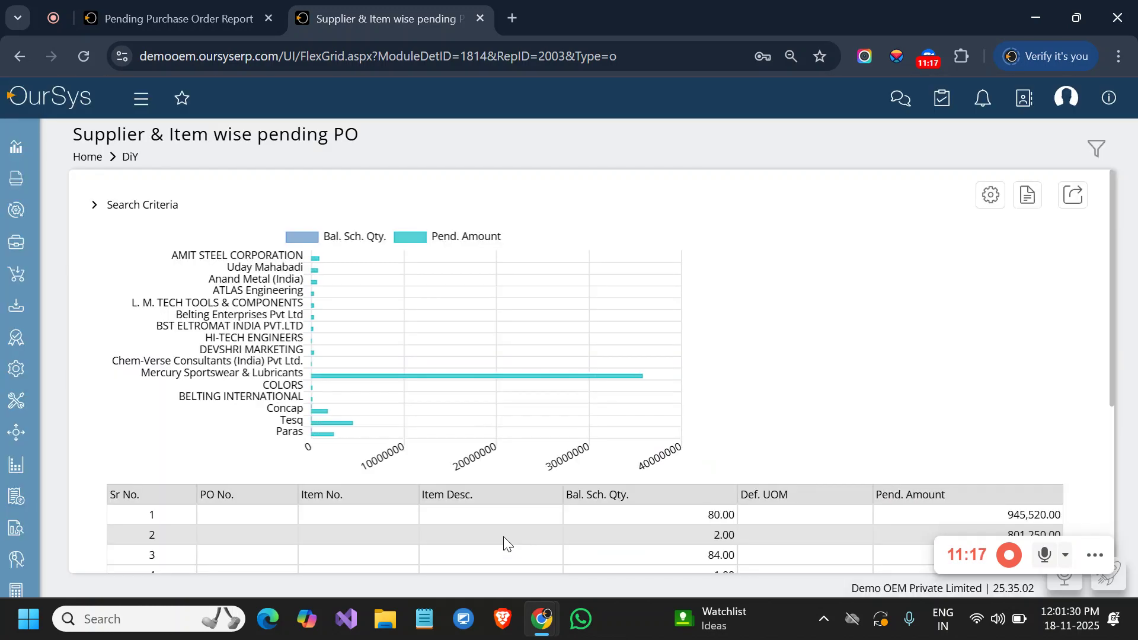
{"action": "scroll", "coordinate": [503, 536], "scroll_direction": "down", "scroll_amount": 5}
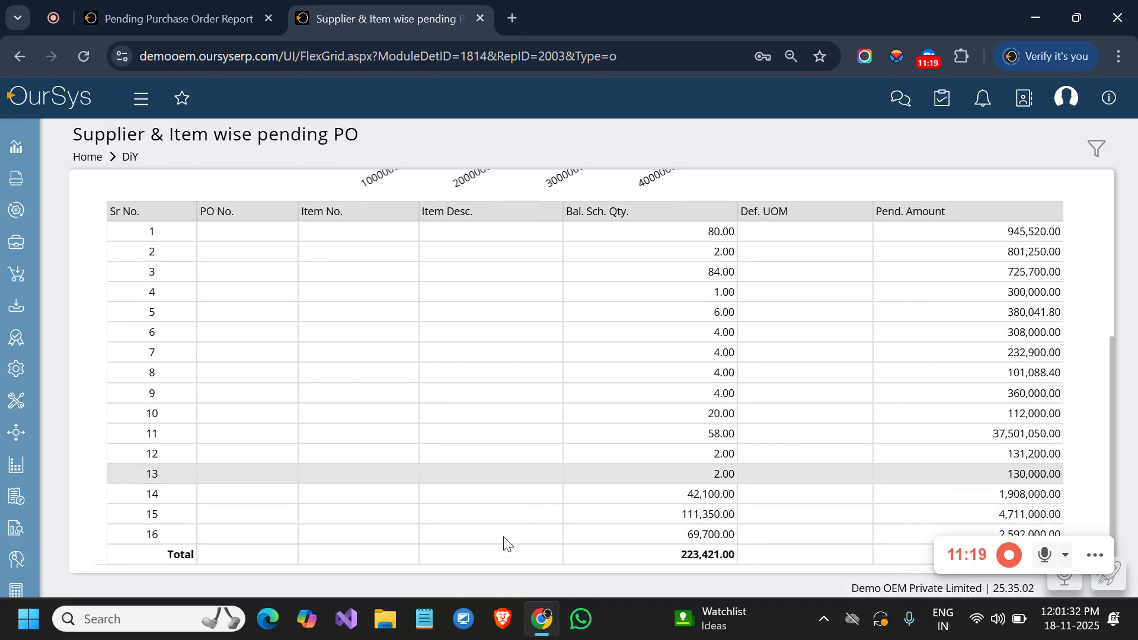
{"action": "scroll", "coordinate": [504, 543], "scroll_direction": "up", "scroll_amount": 5}
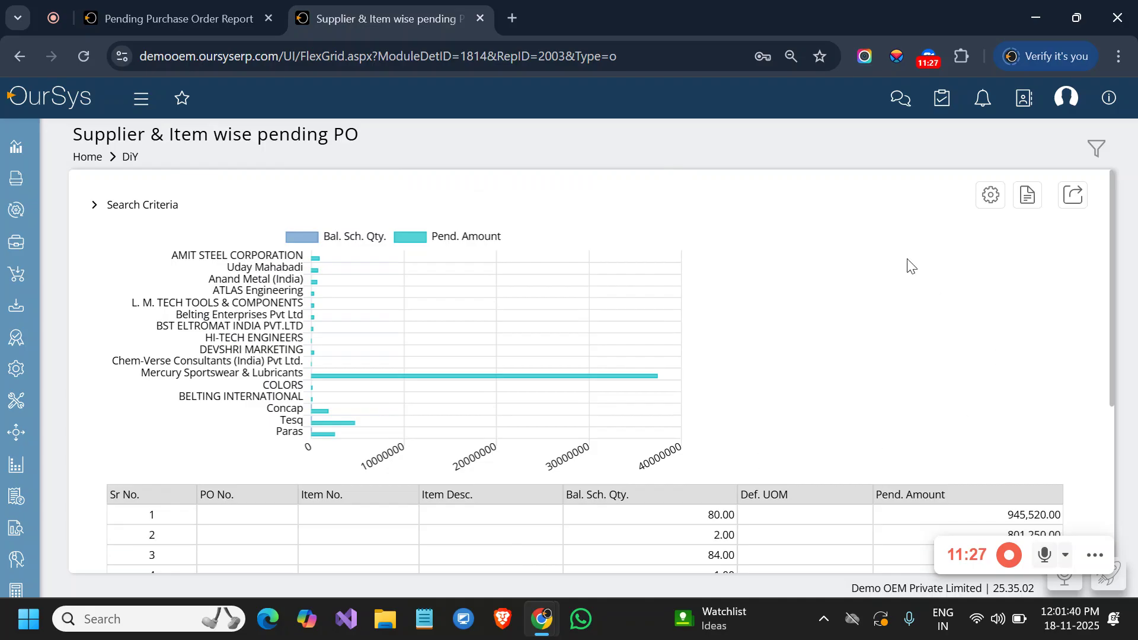
Go back to the DiY list, locate the view's entry with its chart icon and reopen it
{"action": "left_click", "coordinate": [129, 158]}
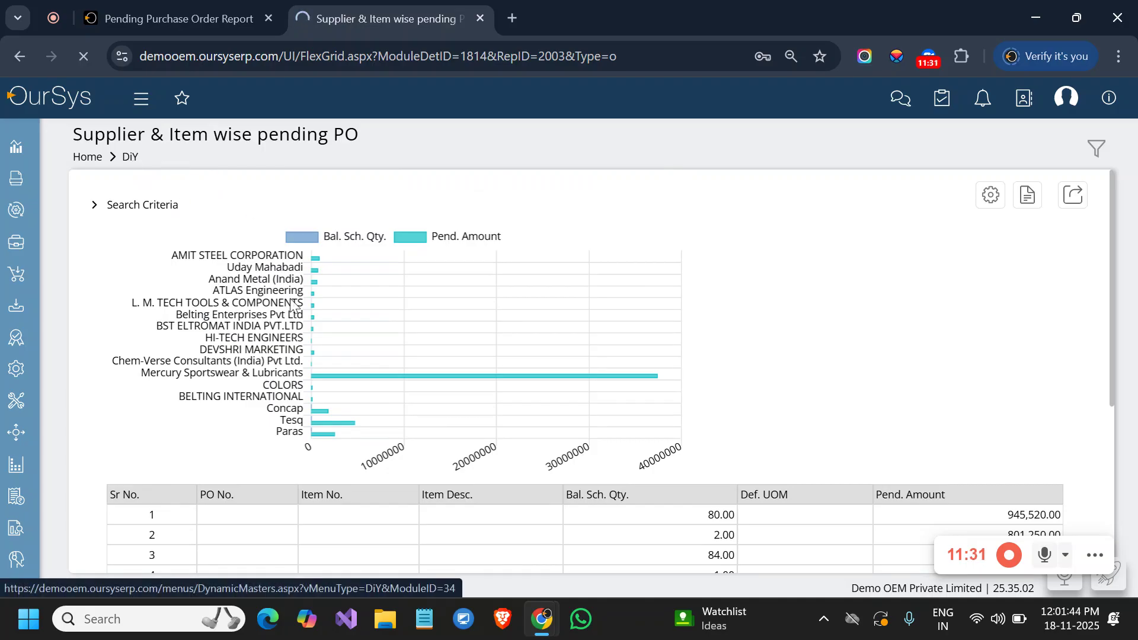
{"action": "scroll", "coordinate": [366, 362], "scroll_direction": "down", "scroll_amount": 5}
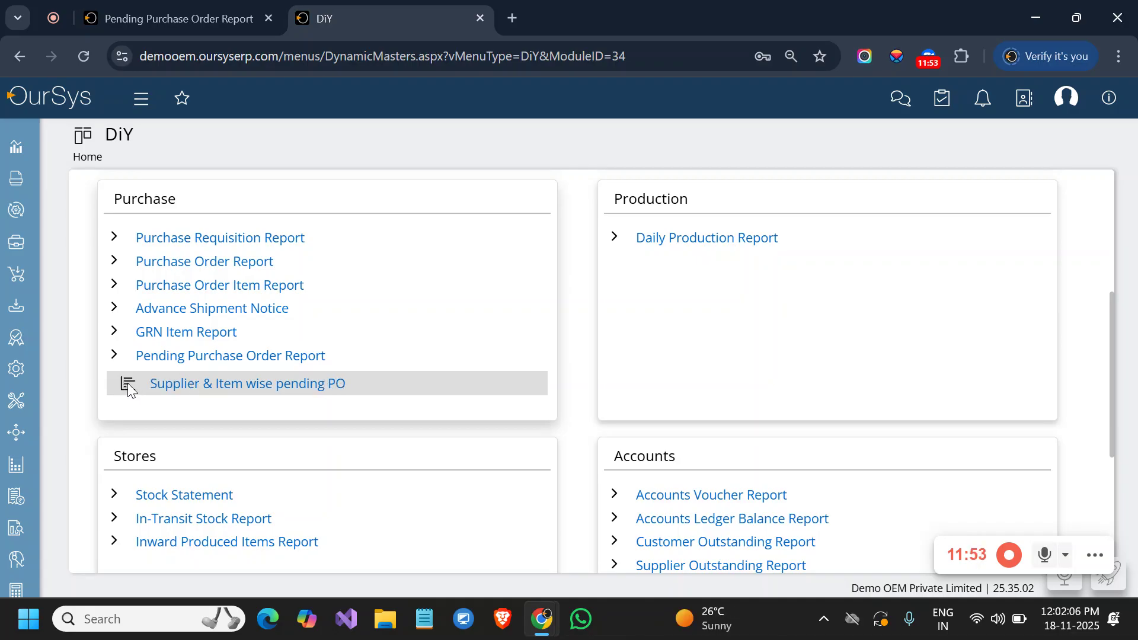
{"action": "left_click", "coordinate": [188, 384]}
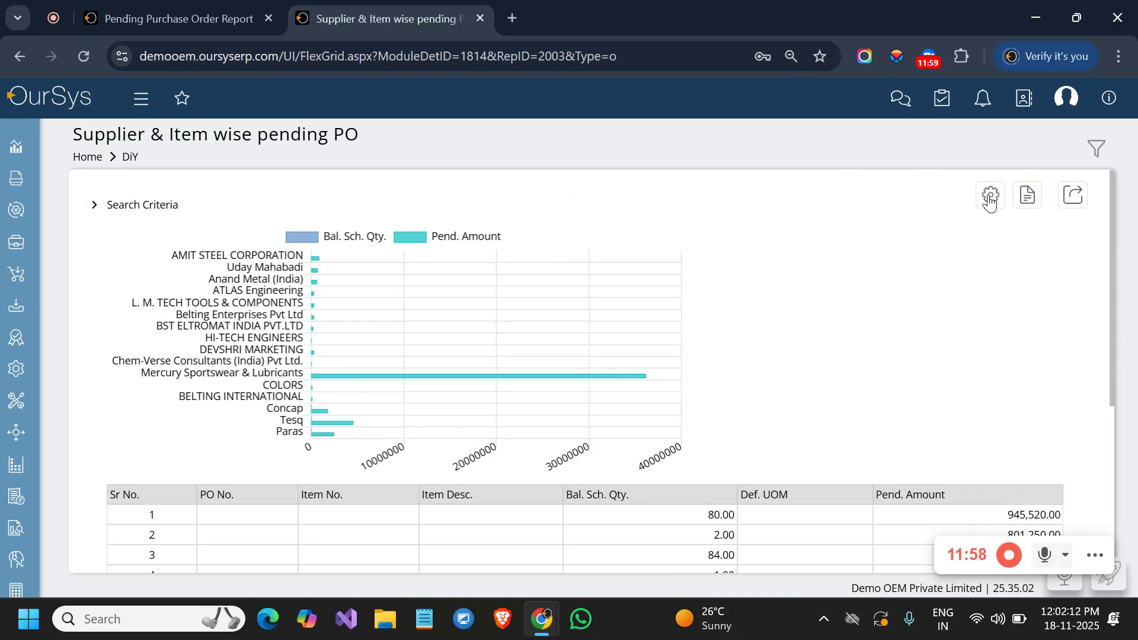
Turn off Collapse, set the chart to None and save the Supplier & Item wise pending PO view
{"action": "left_click", "coordinate": [989, 197]}
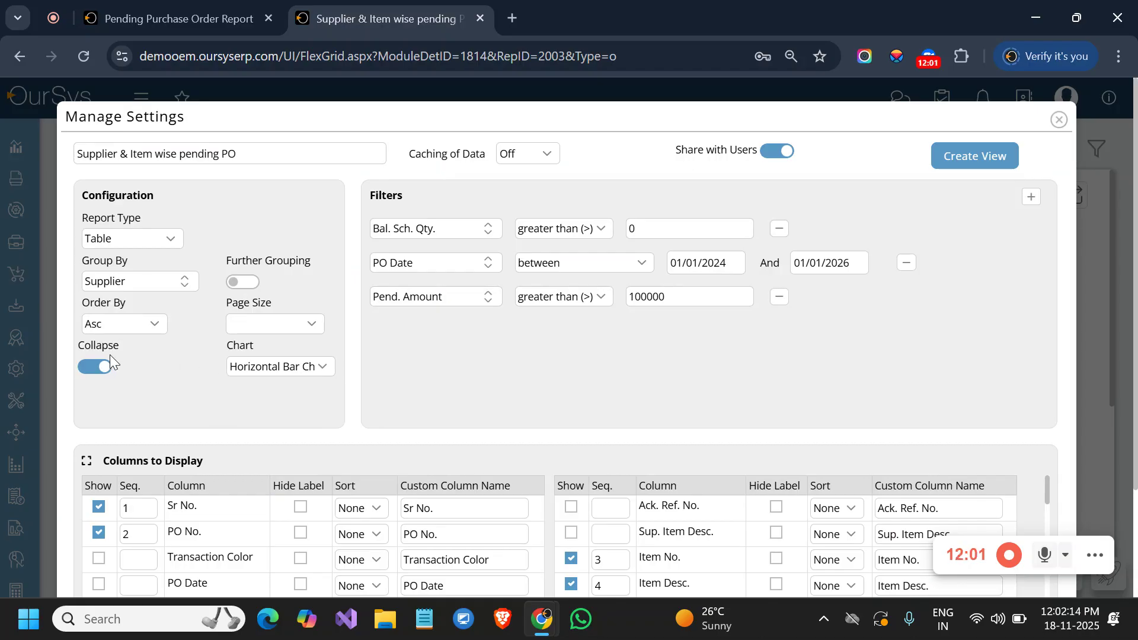
{"action": "left_click", "coordinate": [93, 367]}
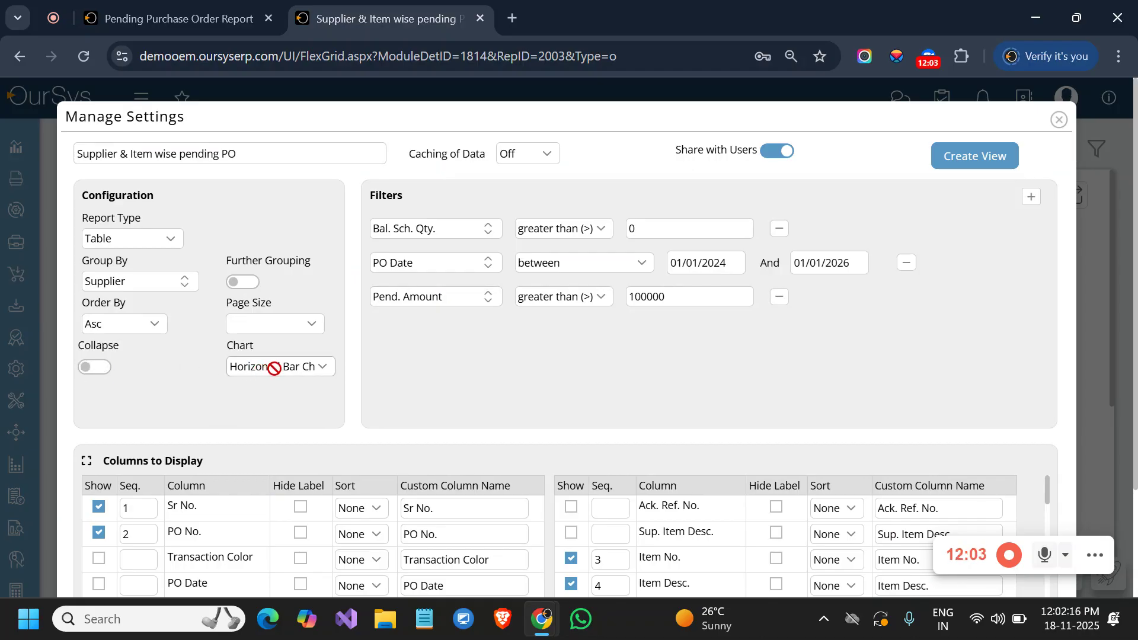
{"action": "scroll", "coordinate": [274, 369], "scroll_direction": "down", "scroll_amount": 1}
{"action": "left_click", "coordinate": [98, 334]}
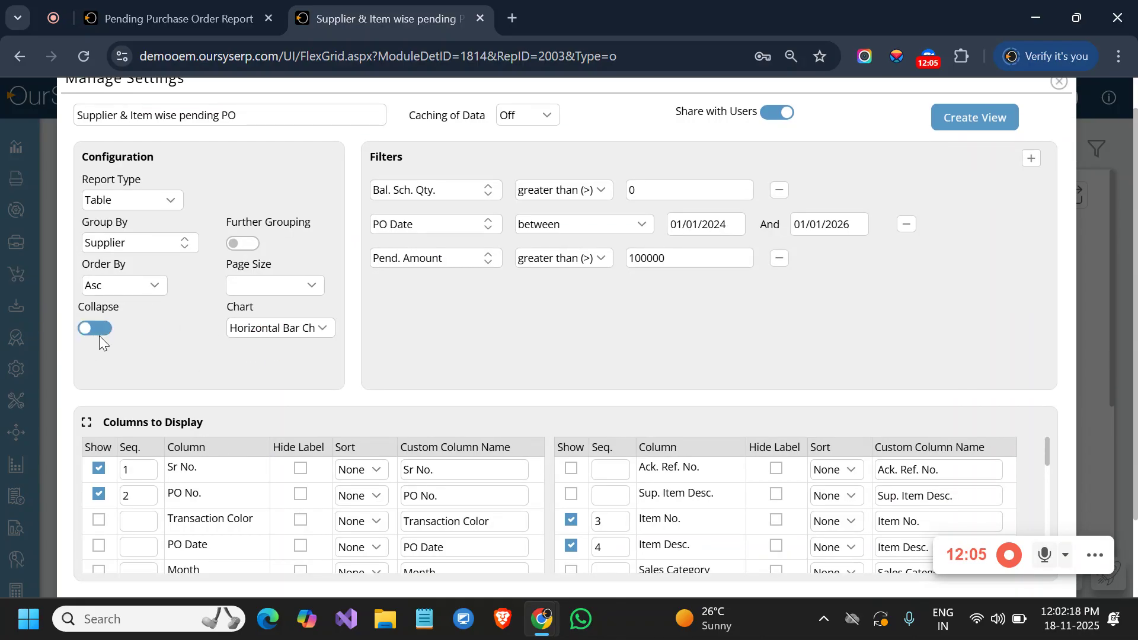
{"action": "left_click", "coordinate": [265, 332]}
{"action": "left_click", "coordinate": [250, 350]}
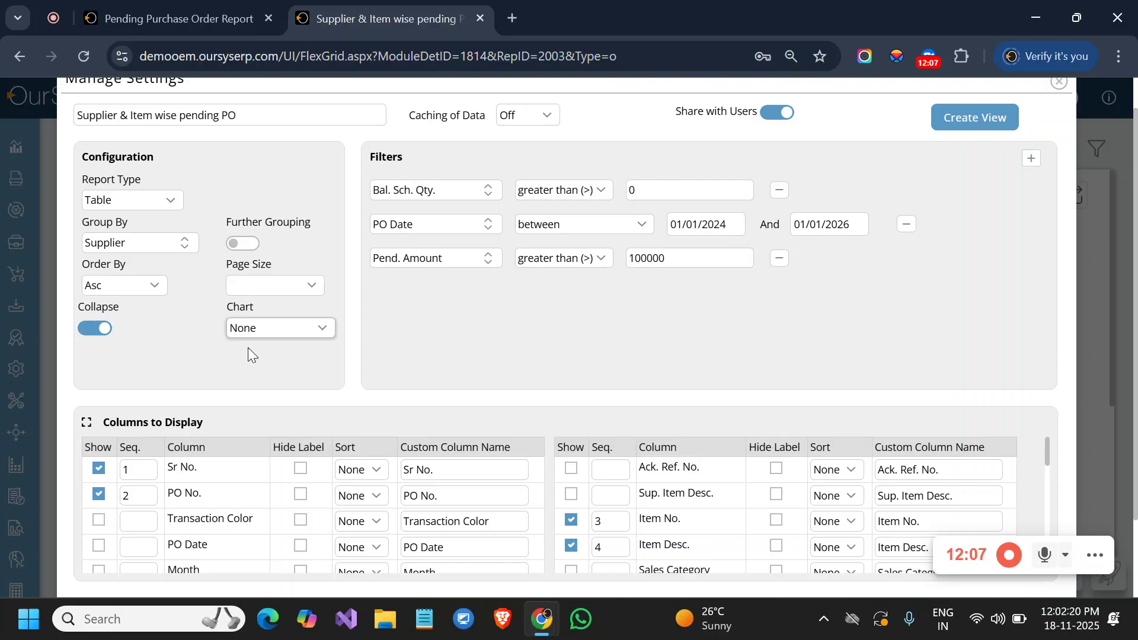
{"action": "left_click", "coordinate": [99, 333]}
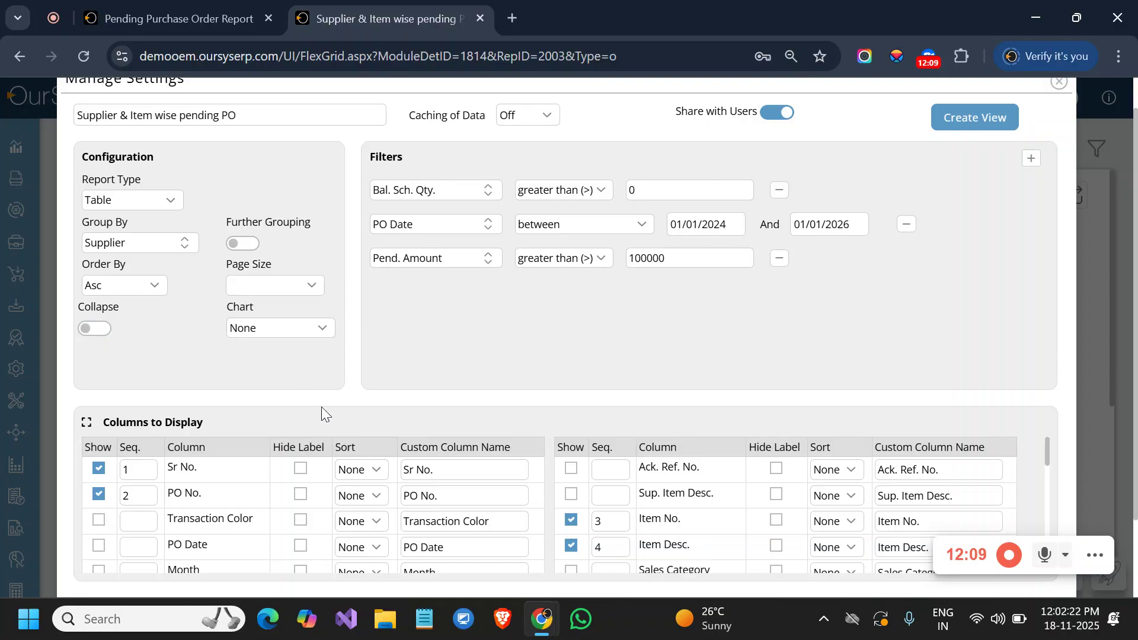
{"action": "scroll", "coordinate": [447, 475], "scroll_direction": "down", "scroll_amount": 10}
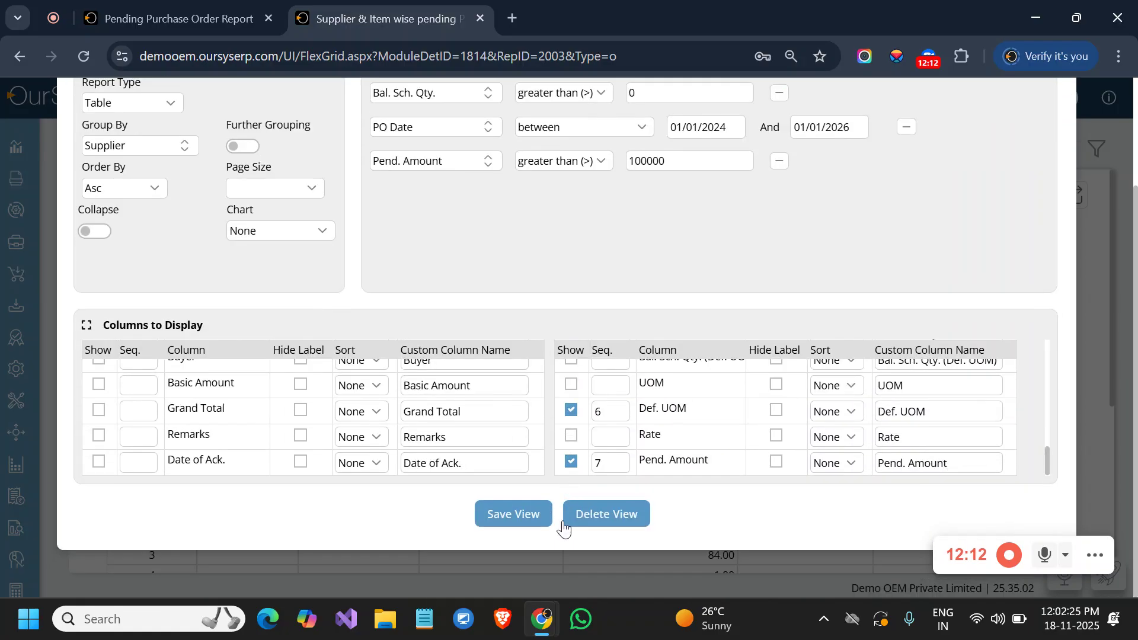
{"action": "left_click", "coordinate": [508, 522]}
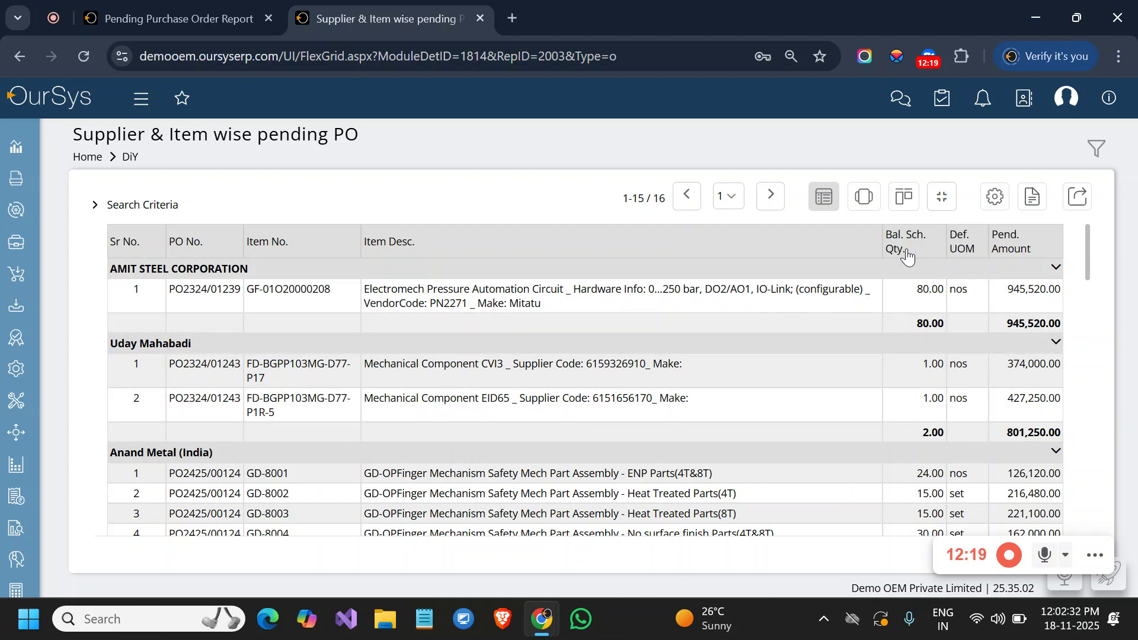
Set the custom name of the Bal. Sch. Qty. column to "Bal. Schedule. Qty.", save the view and check the header
{"action": "triple_click", "coordinate": [885, 245]}
{"action": "left_click", "coordinate": [993, 201]}
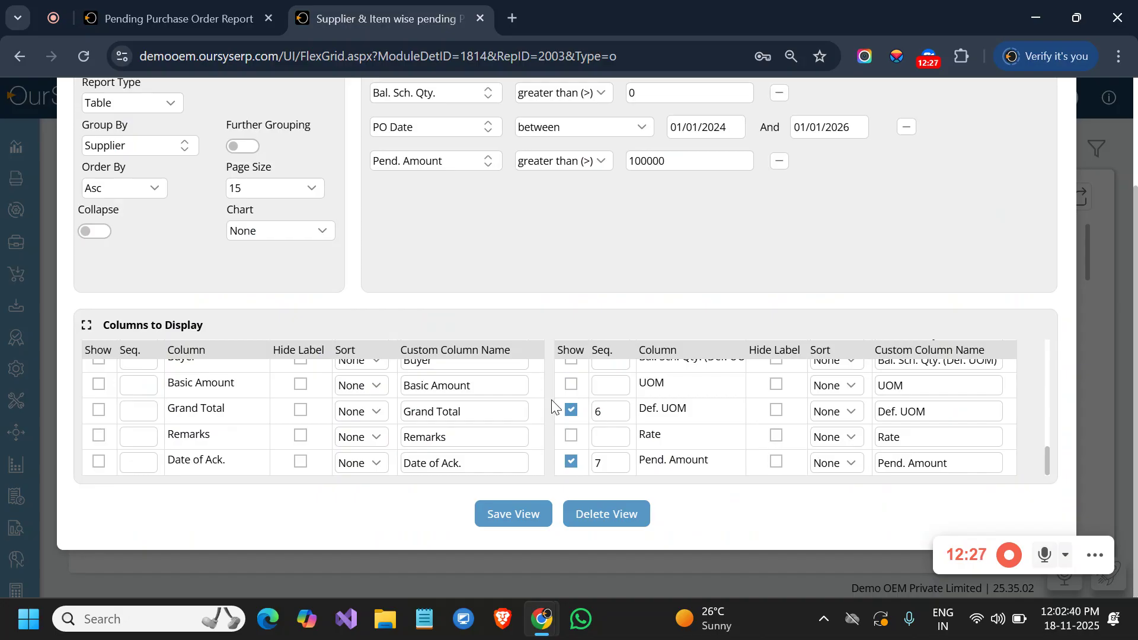
{"action": "scroll", "coordinate": [552, 399], "scroll_direction": "up", "scroll_amount": 2}
{"action": "scroll", "coordinate": [551, 399], "scroll_direction": "down", "scroll_amount": 1}
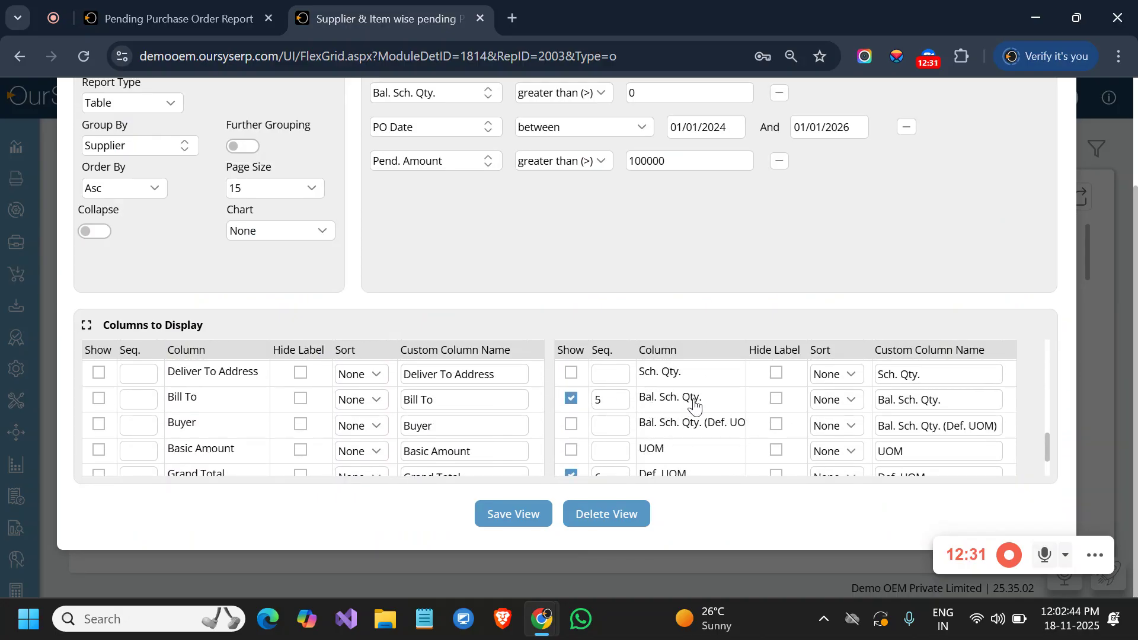
{"action": "left_click_drag", "start_coordinate": [711, 400], "coordinate": [643, 402]}
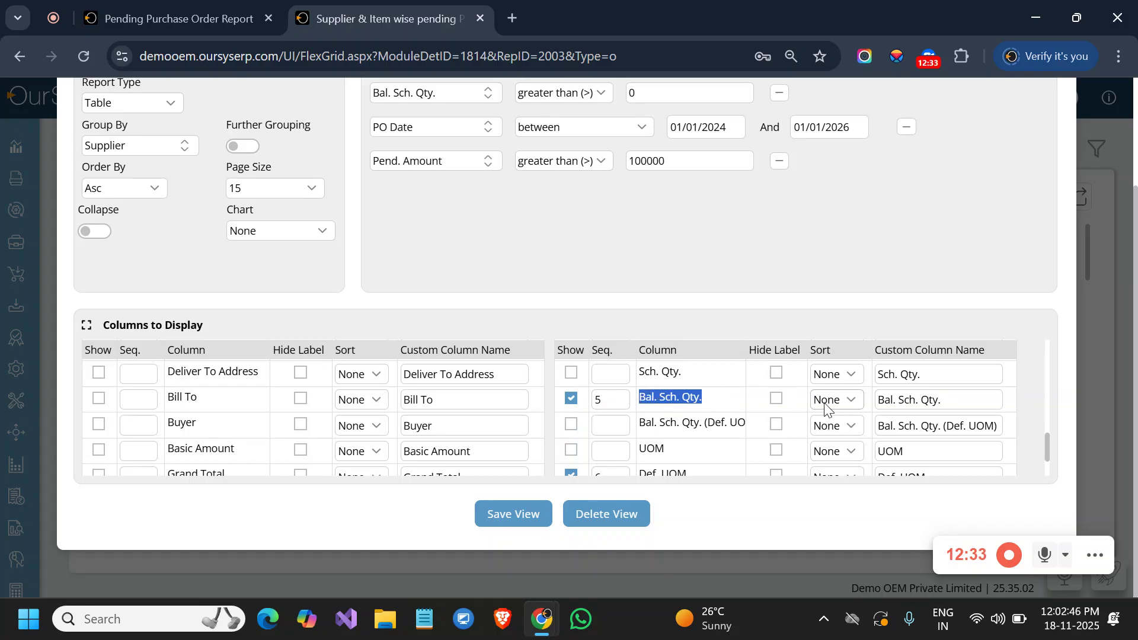
{"action": "triple_click", "coordinate": [934, 400]}
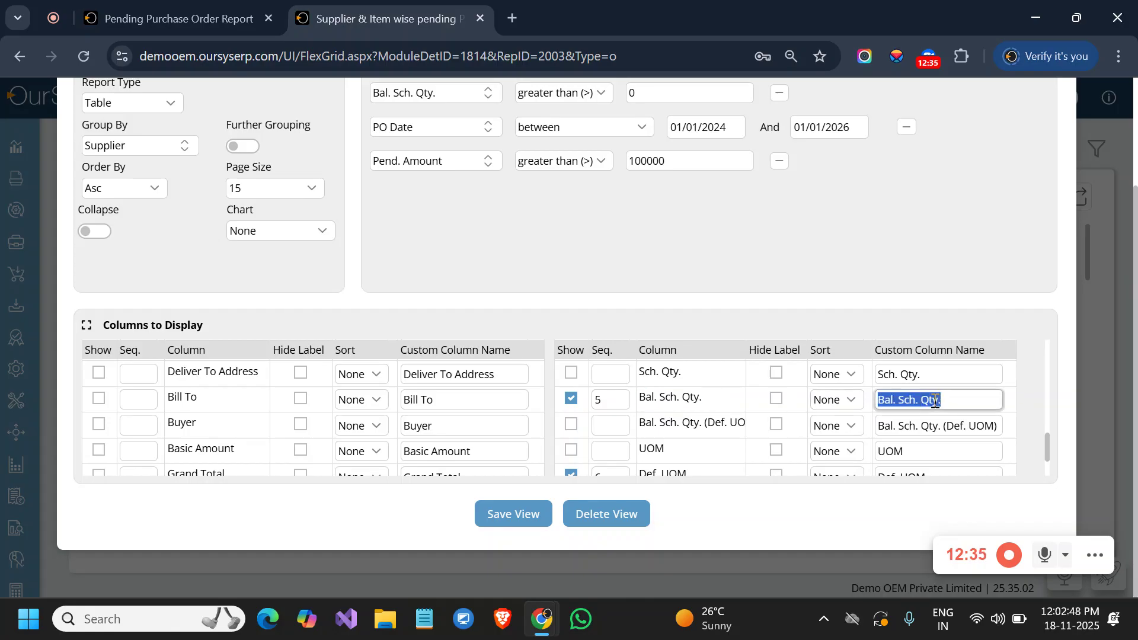
{"action": "left_click", "coordinate": [935, 401]}
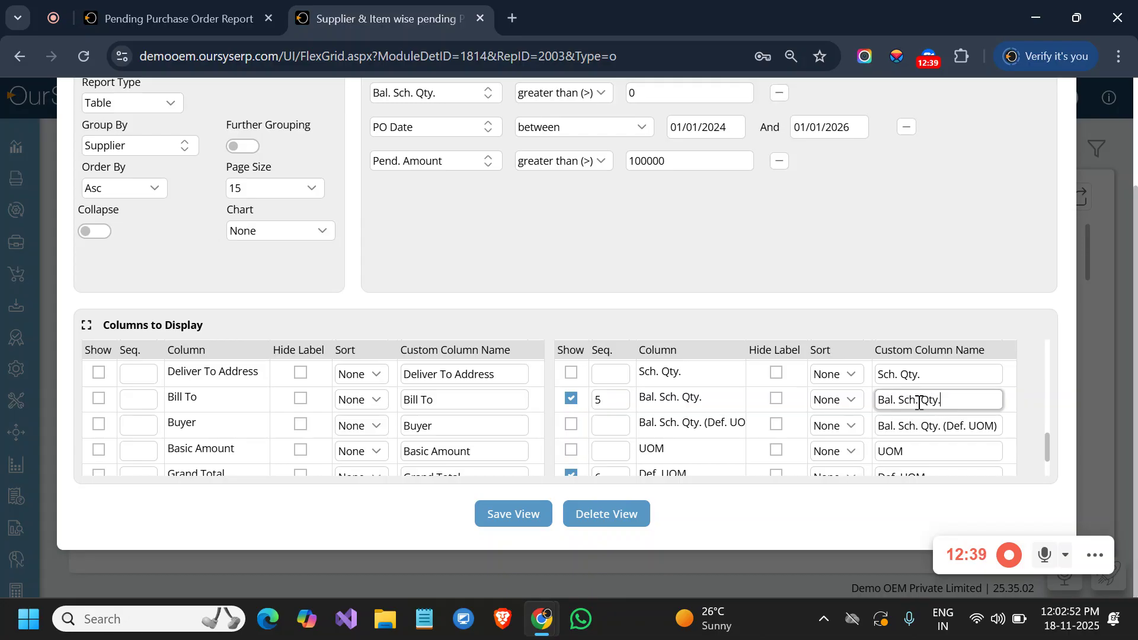
{"action": "type", "text": "edule"}
{"action": "left_click", "coordinate": [513, 516]}
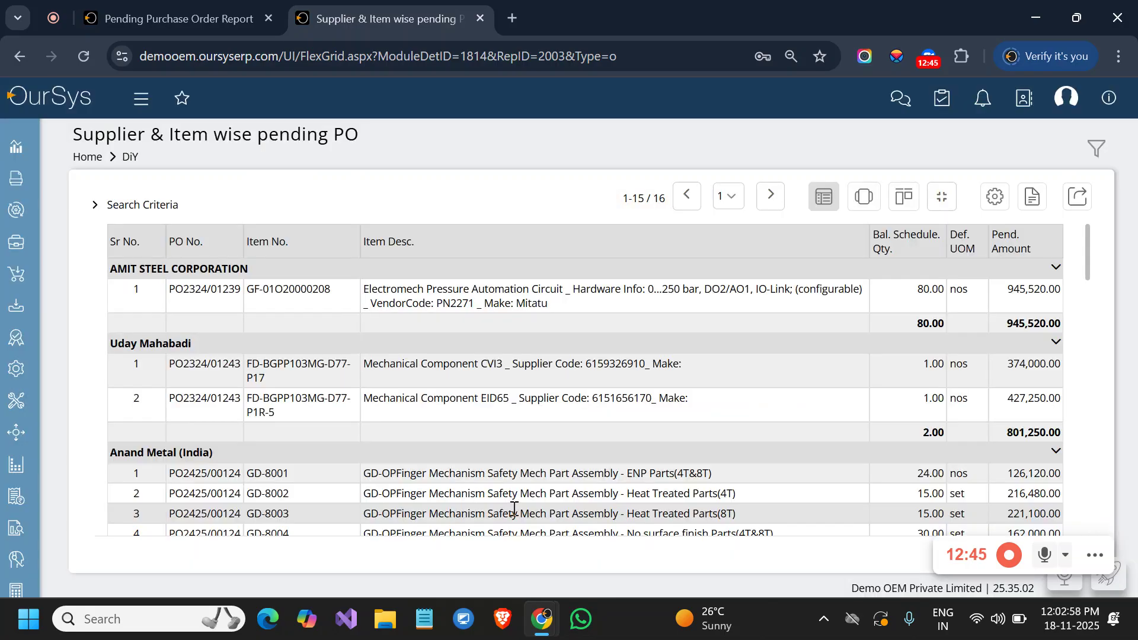
{"action": "triple_click", "coordinate": [904, 248]}
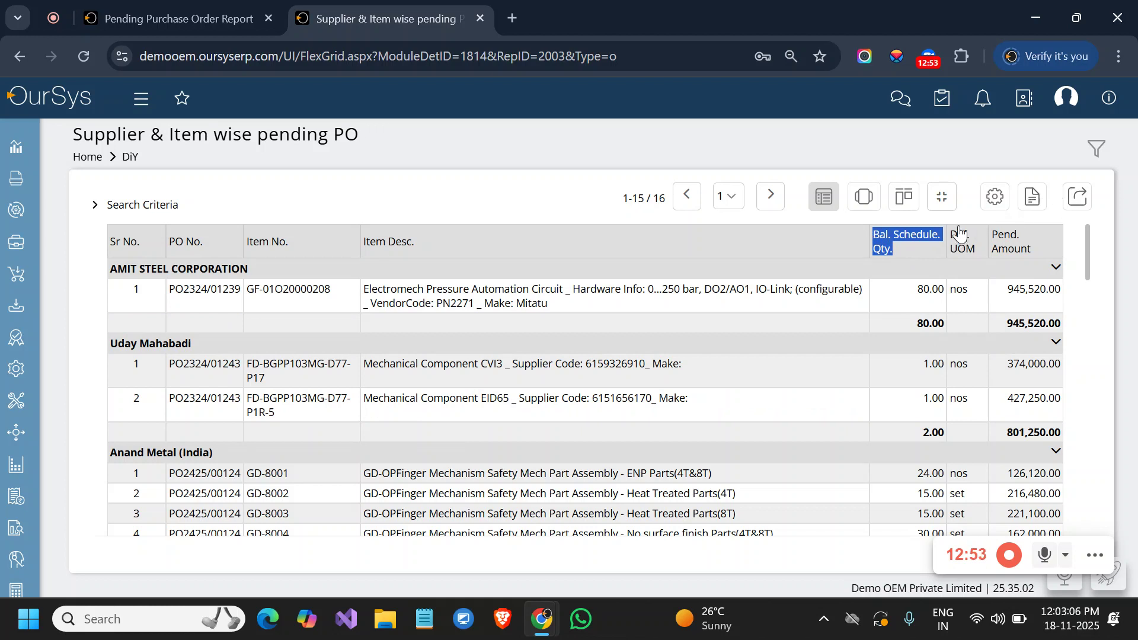
Look at the sort options for the Bal. Sch. Qty. column, keep None and close the view settings
{"action": "left_click", "coordinate": [997, 198]}
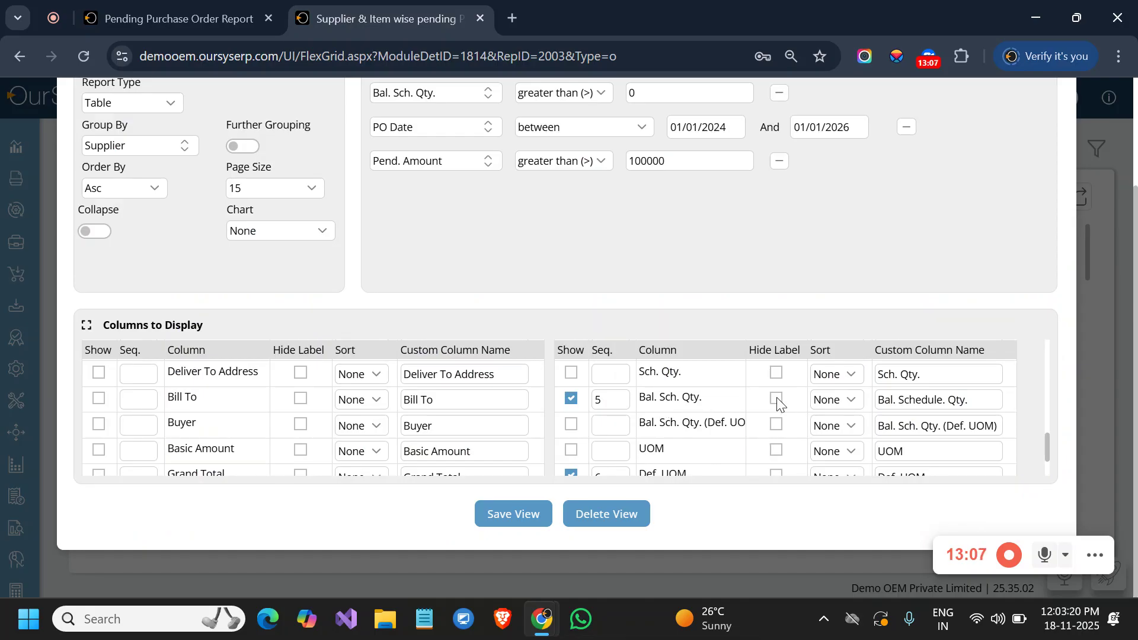
{"action": "left_click", "coordinate": [824, 406]}
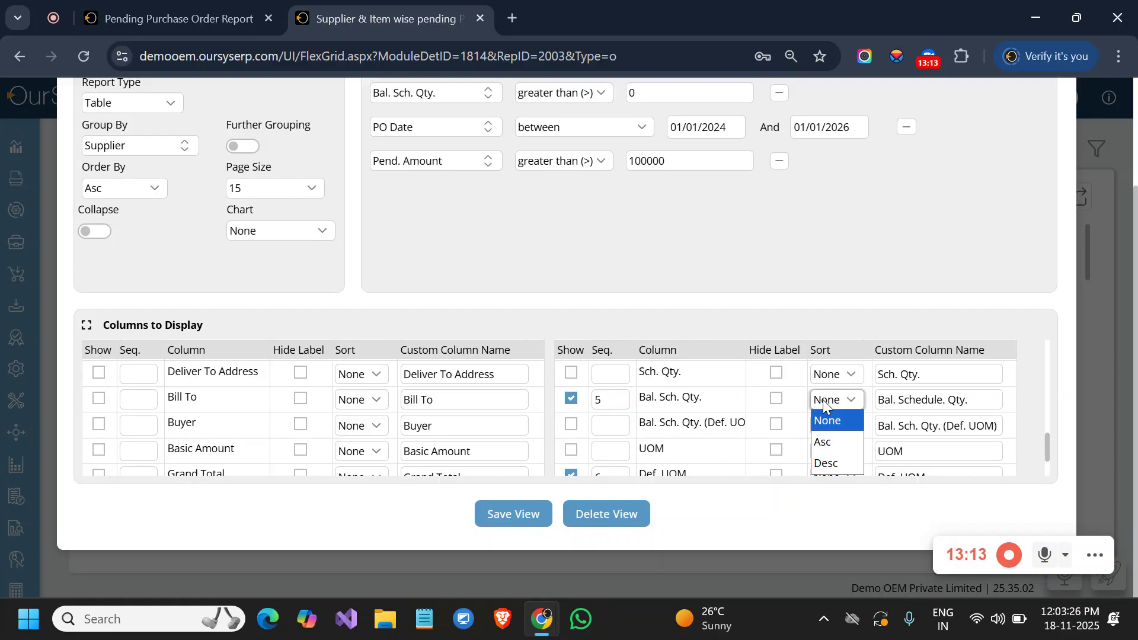
{"action": "left_click", "coordinate": [824, 406]}
{"action": "scroll", "coordinate": [895, 290], "scroll_direction": "up", "scroll_amount": 3}
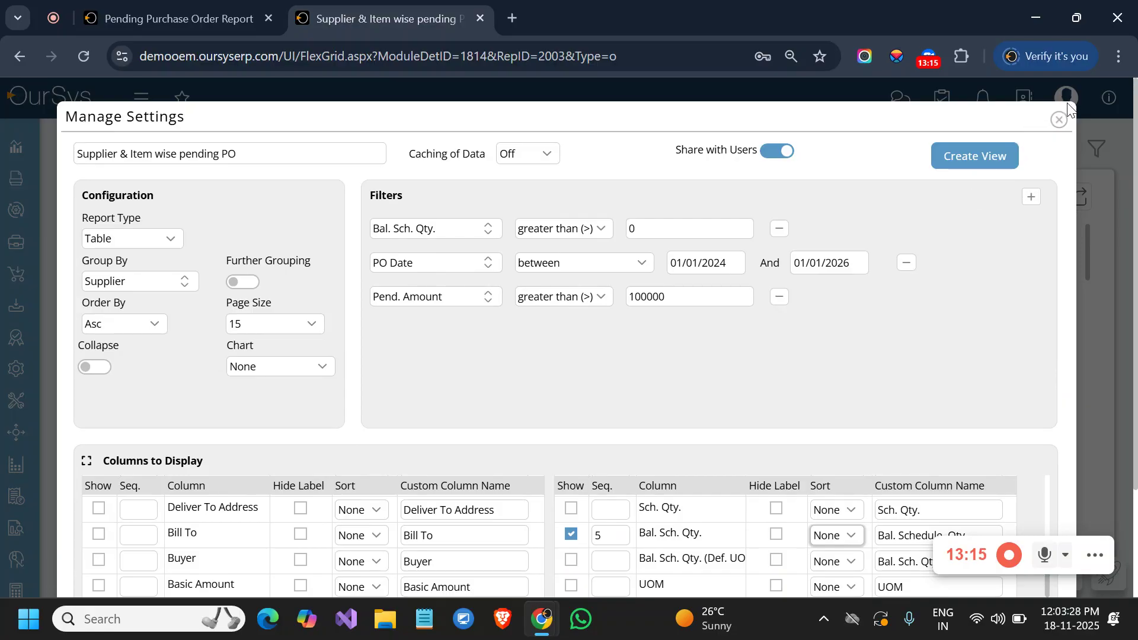
{"action": "left_click", "coordinate": [1059, 121]}
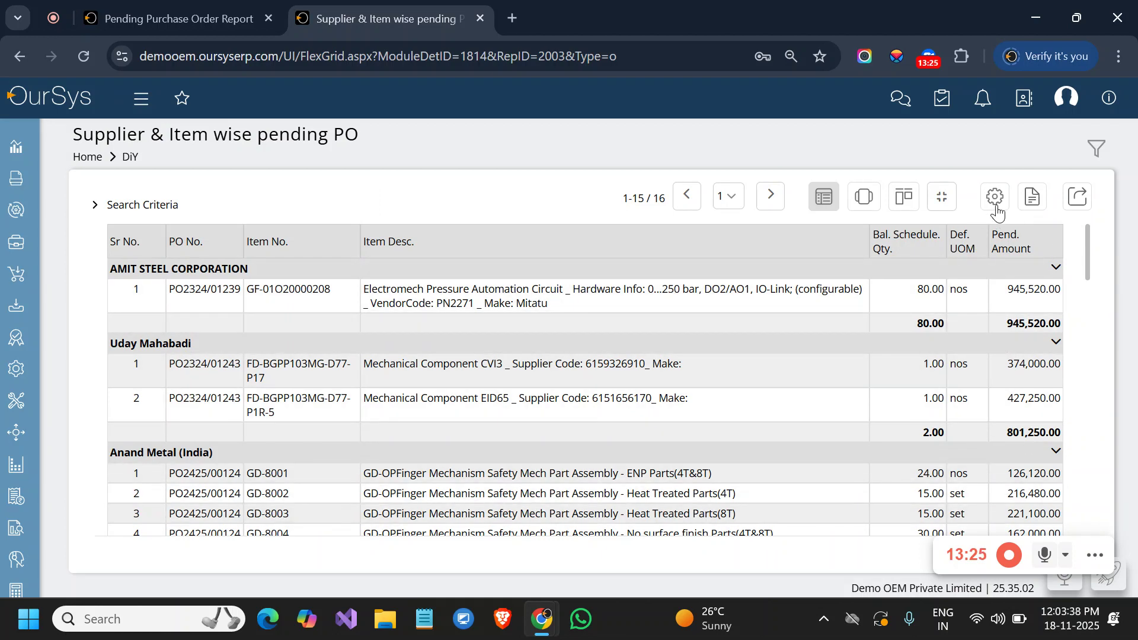
Set the Pend. Amount column's sort to Asc, save the view and look through the sorted report
{"action": "left_click", "coordinate": [995, 198]}
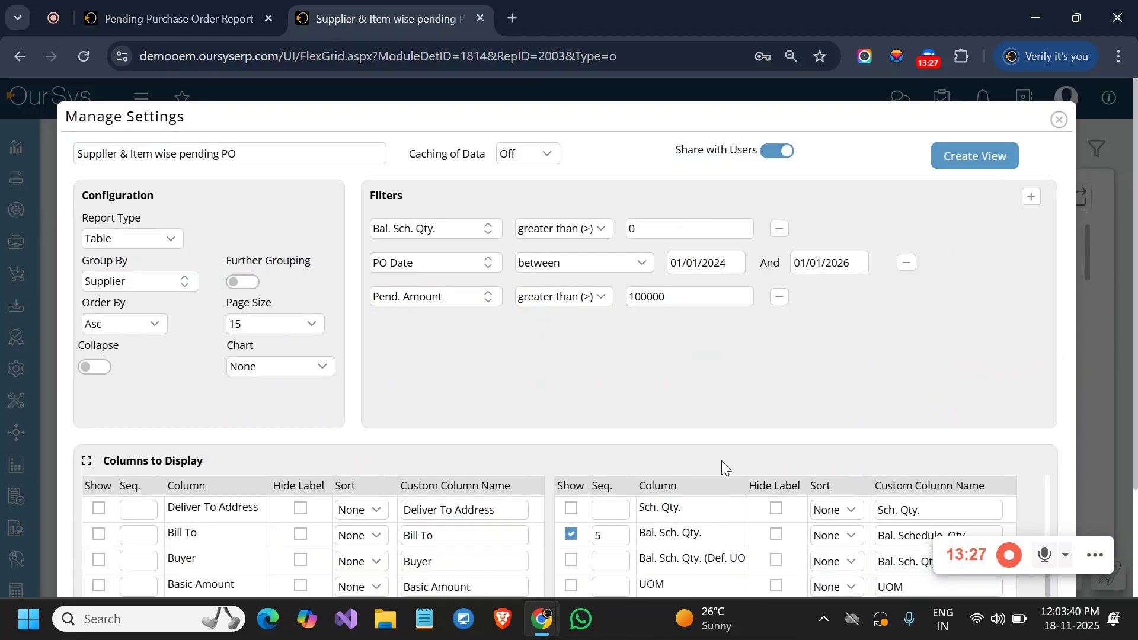
{"action": "scroll", "coordinate": [742, 378], "scroll_direction": "down", "scroll_amount": 5}
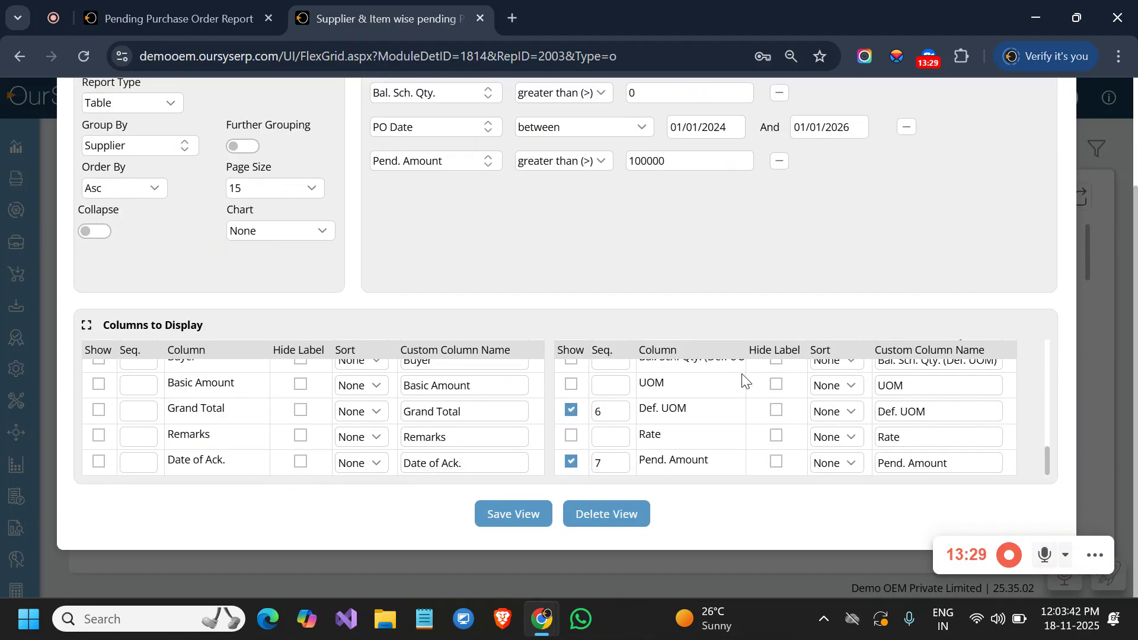
{"action": "left_click", "coordinate": [849, 463]}
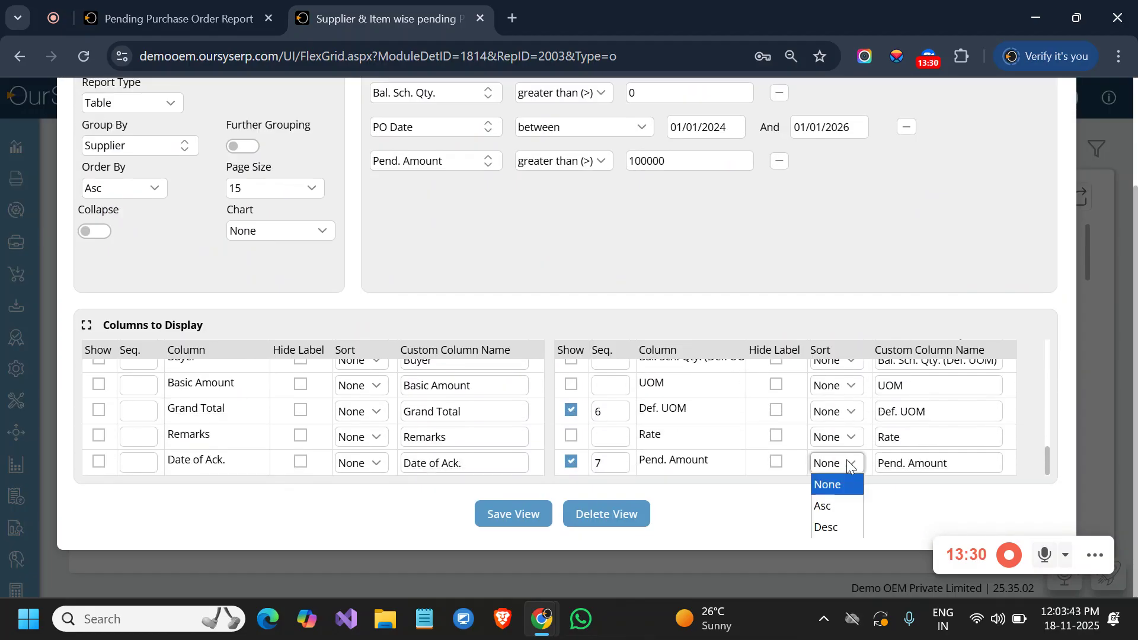
{"action": "left_click", "coordinate": [830, 506]}
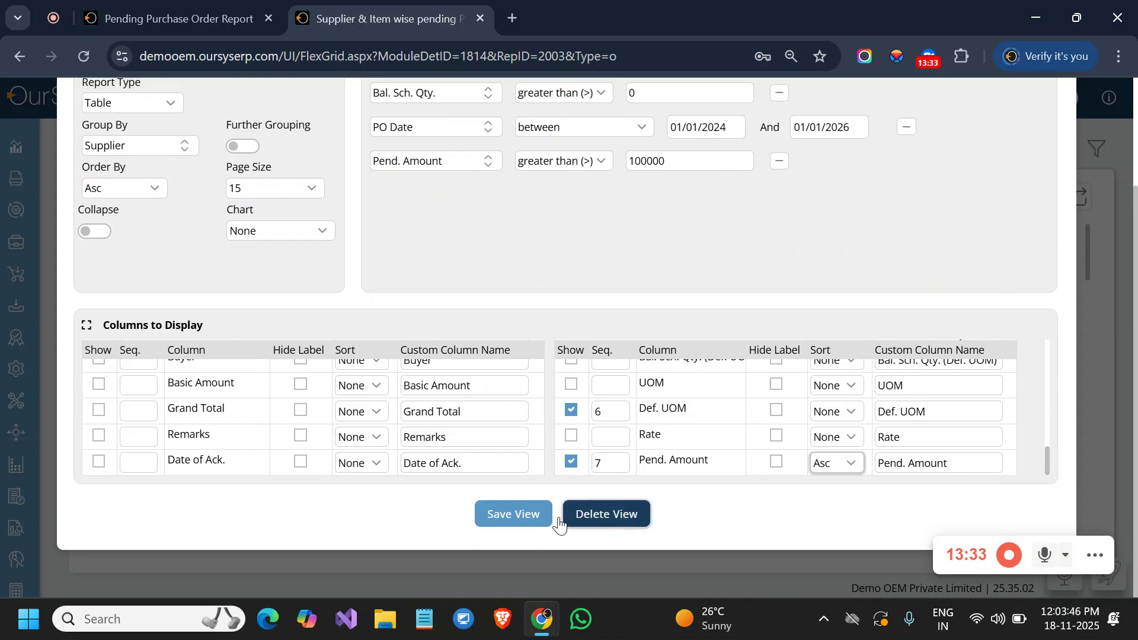
{"action": "left_click", "coordinate": [516, 514]}
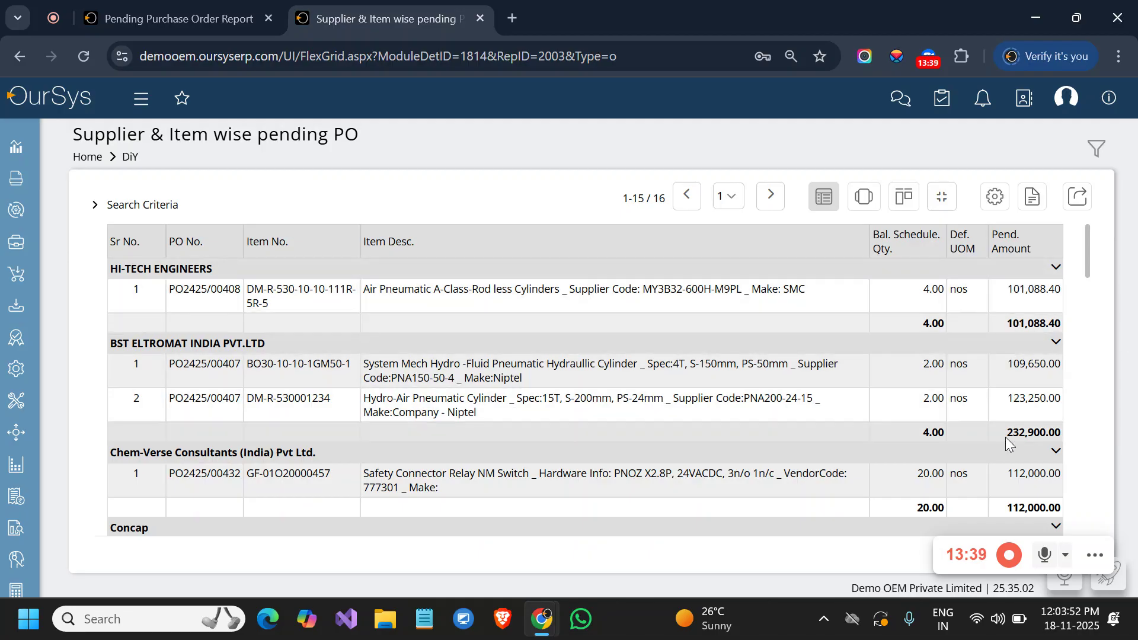
{"action": "scroll", "coordinate": [1005, 436], "scroll_direction": "down", "scroll_amount": 6}
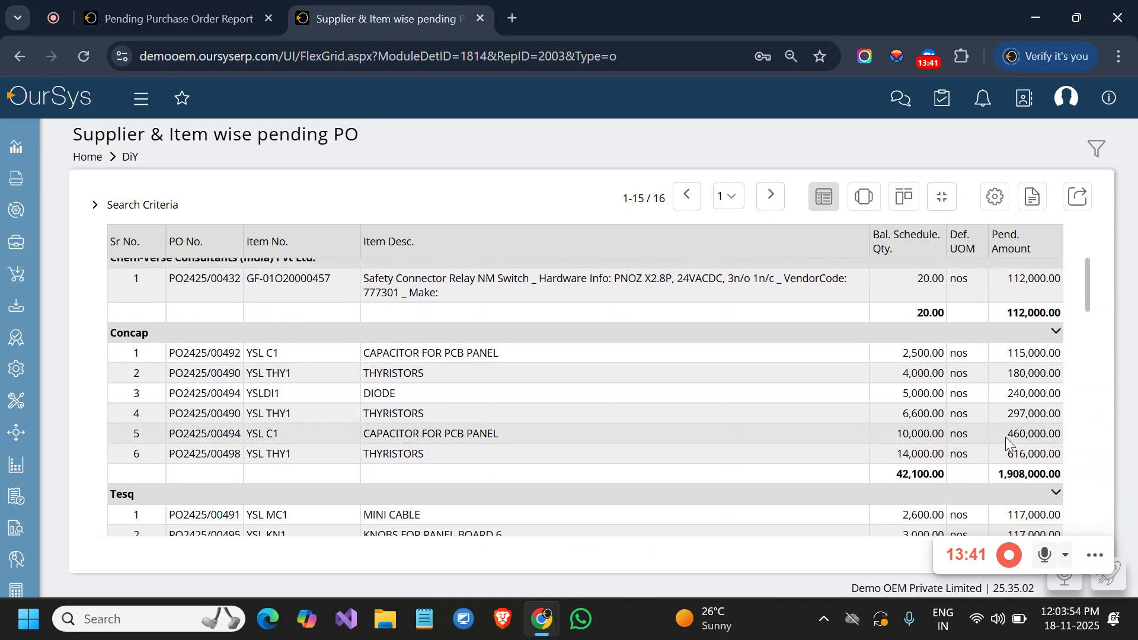
{"action": "scroll", "coordinate": [1006, 442], "scroll_direction": "up", "scroll_amount": 6}
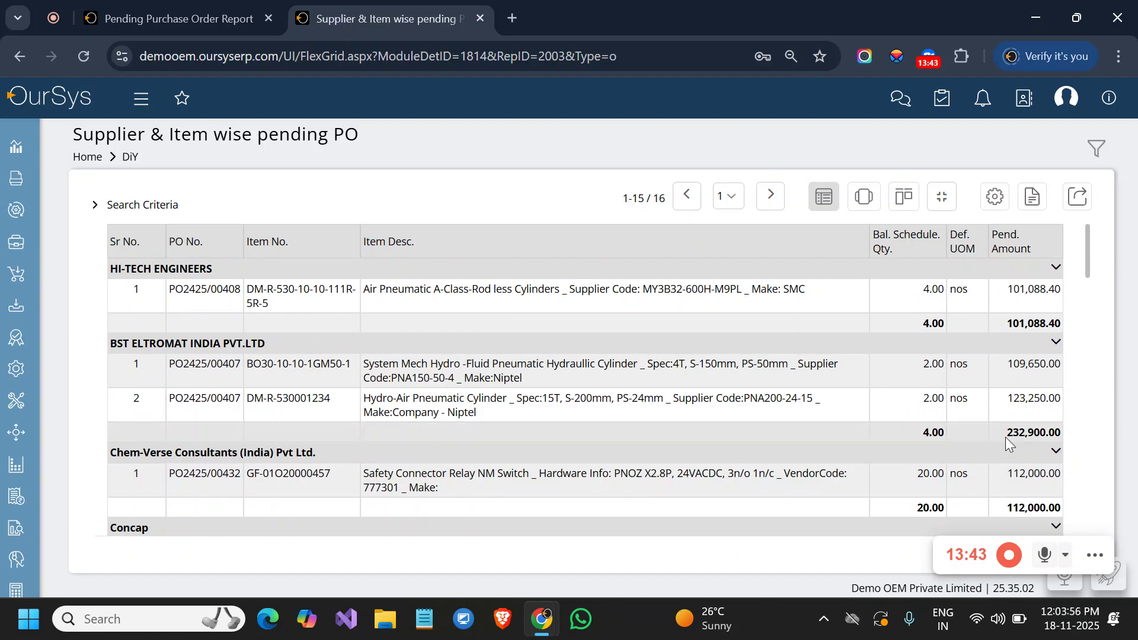
Enable Hide Label for the Bal. Sch. Qty. column, save the view and check that column's header in the report
{"action": "left_click", "coordinate": [996, 200]}
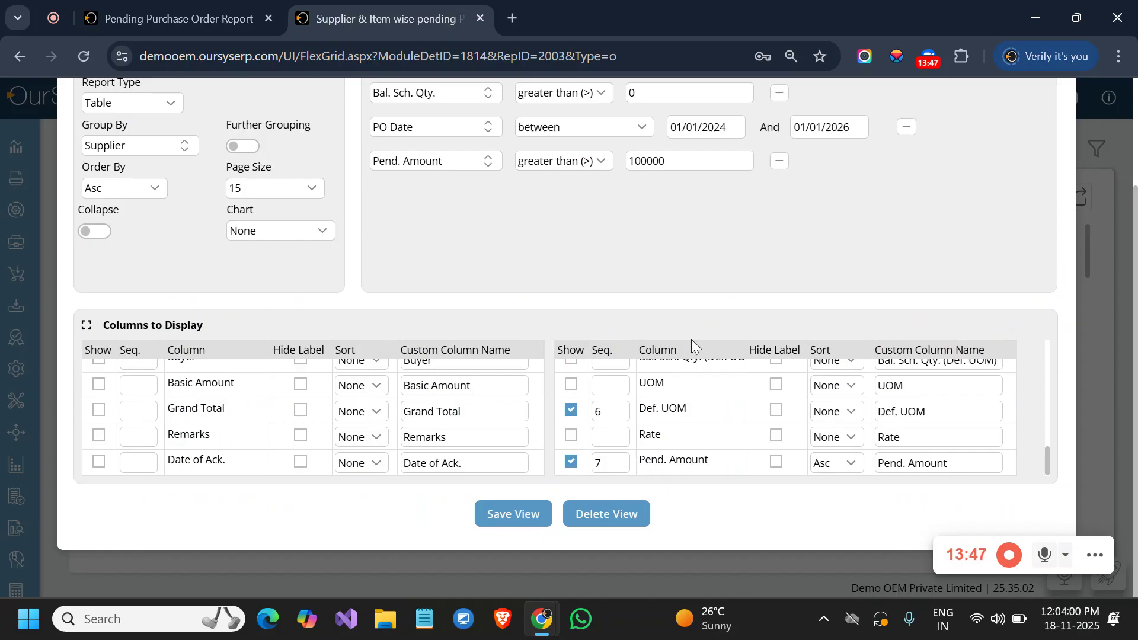
{"action": "scroll", "coordinate": [788, 418], "scroll_direction": "up", "scroll_amount": 5}
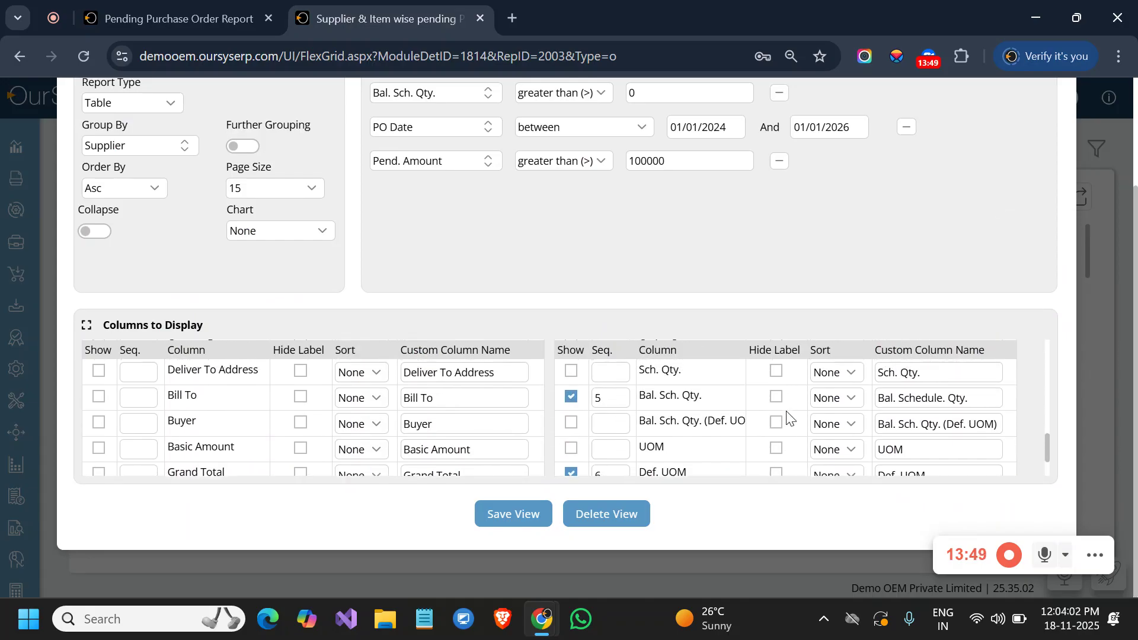
{"action": "scroll", "coordinate": [788, 417], "scroll_direction": "up", "scroll_amount": 5}
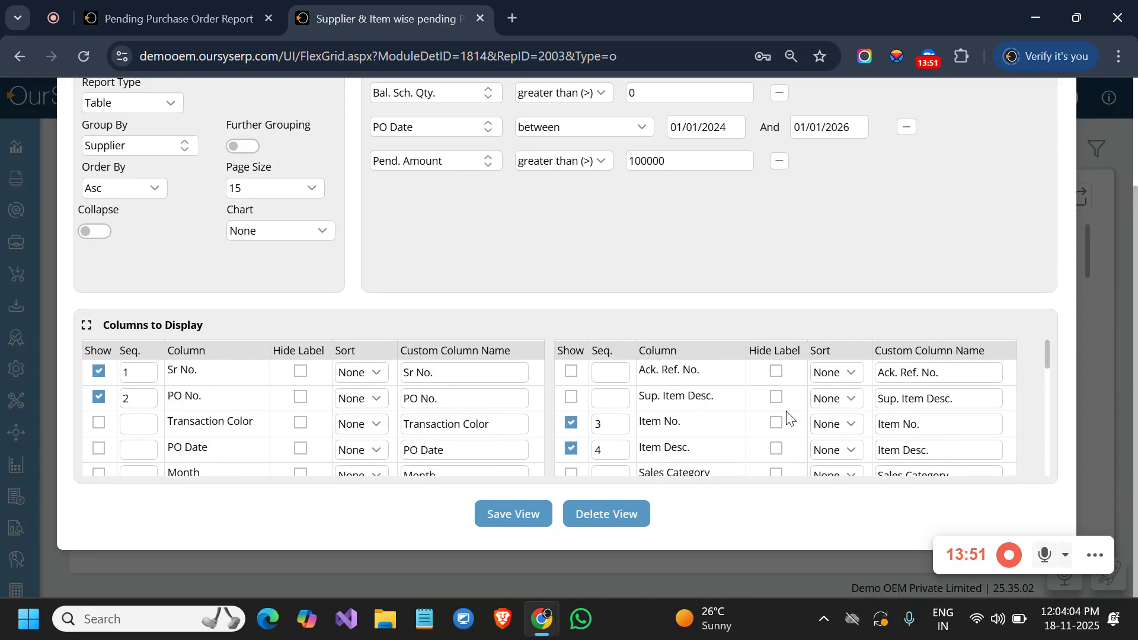
{"action": "scroll", "coordinate": [788, 418], "scroll_direction": "down", "scroll_amount": 10}
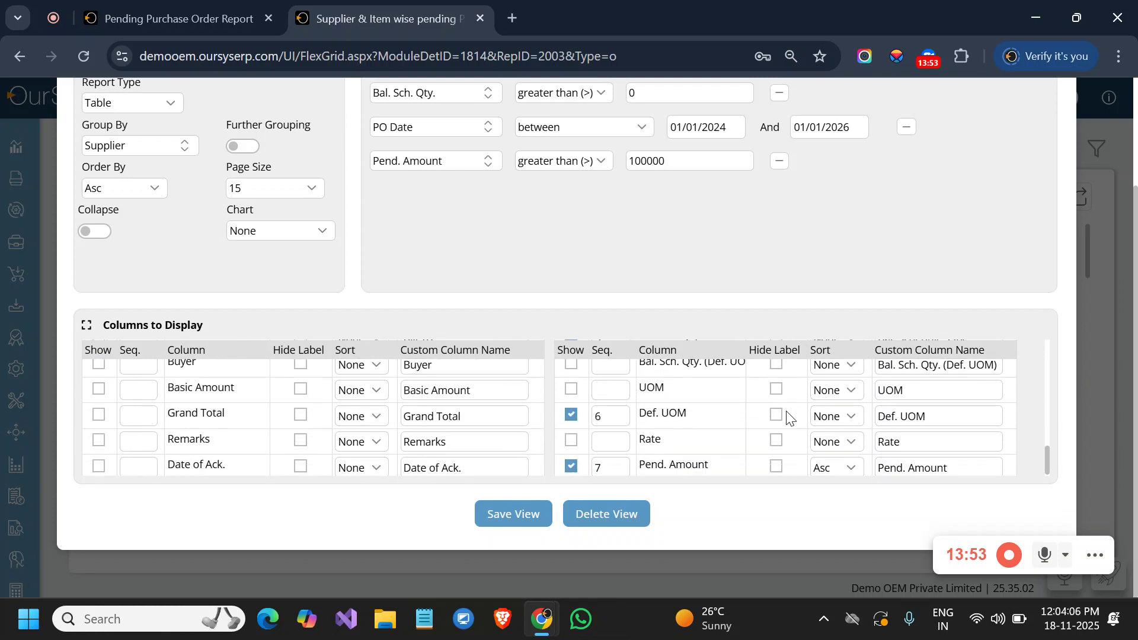
{"action": "scroll", "coordinate": [788, 417], "scroll_direction": "up", "scroll_amount": 2}
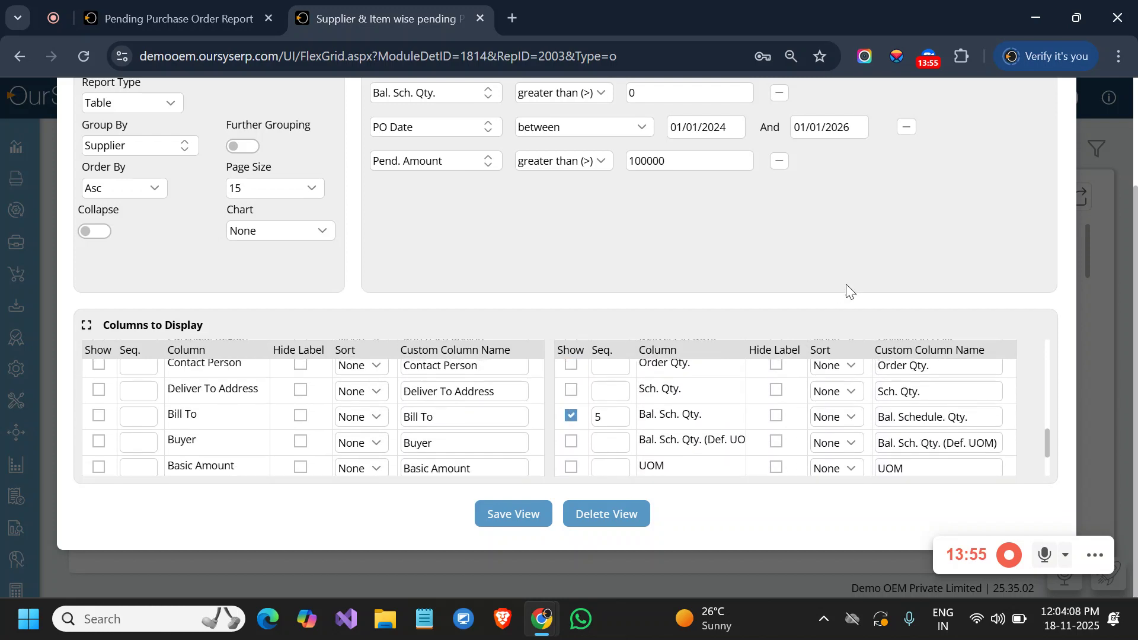
{"action": "scroll", "coordinate": [846, 284], "scroll_direction": "up", "scroll_amount": 2}
{"action": "scroll", "coordinate": [847, 283], "scroll_direction": "down", "scroll_amount": 2}
{"action": "triple_click", "coordinate": [922, 418]}
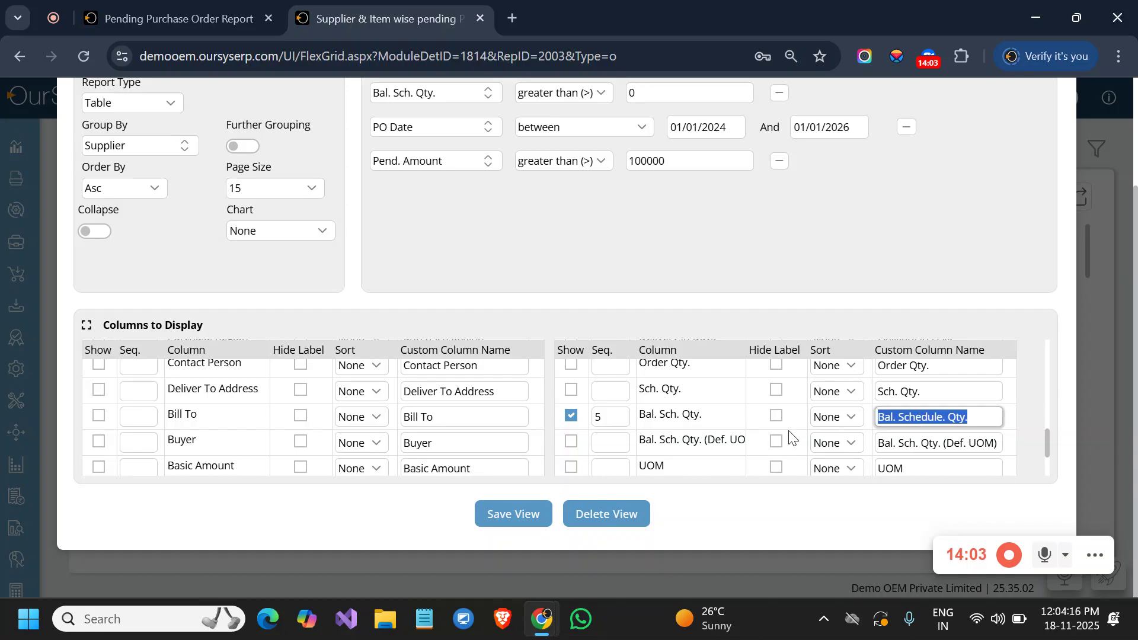
{"action": "left_click", "coordinate": [776, 417]}
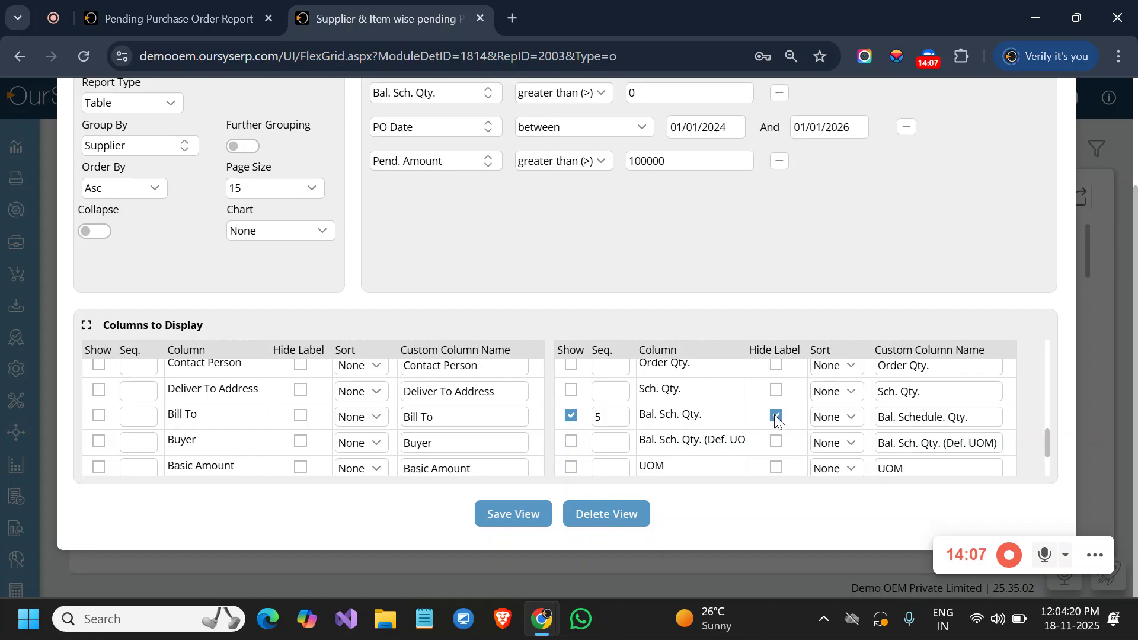
{"action": "left_click", "coordinate": [507, 513]}
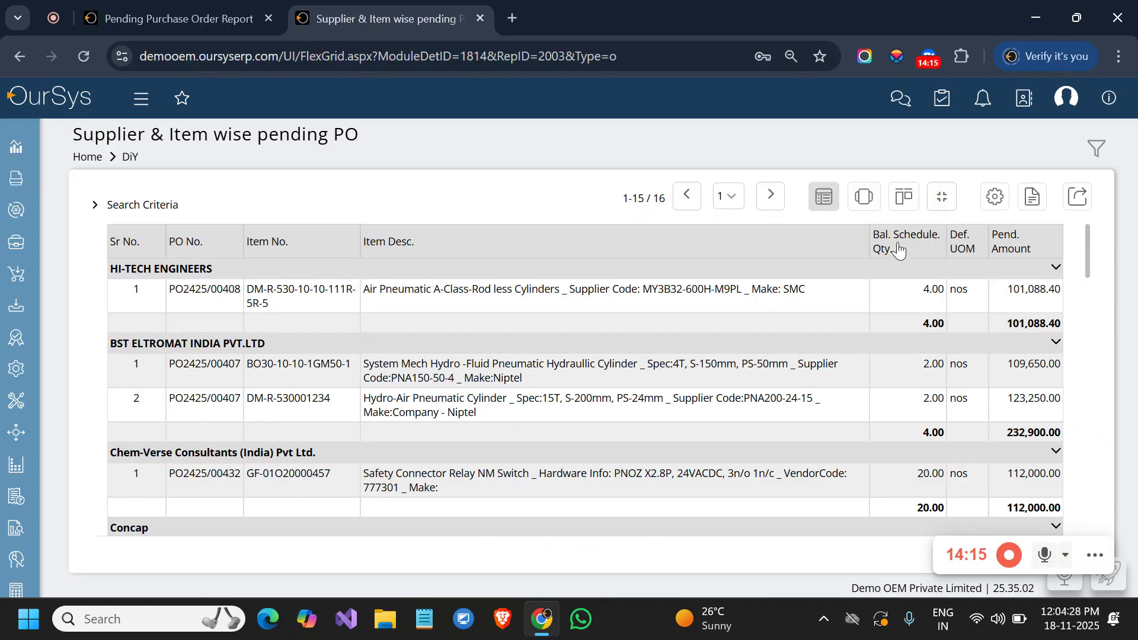
{"action": "left_click_drag", "start_coordinate": [891, 248], "coordinate": [871, 237]}
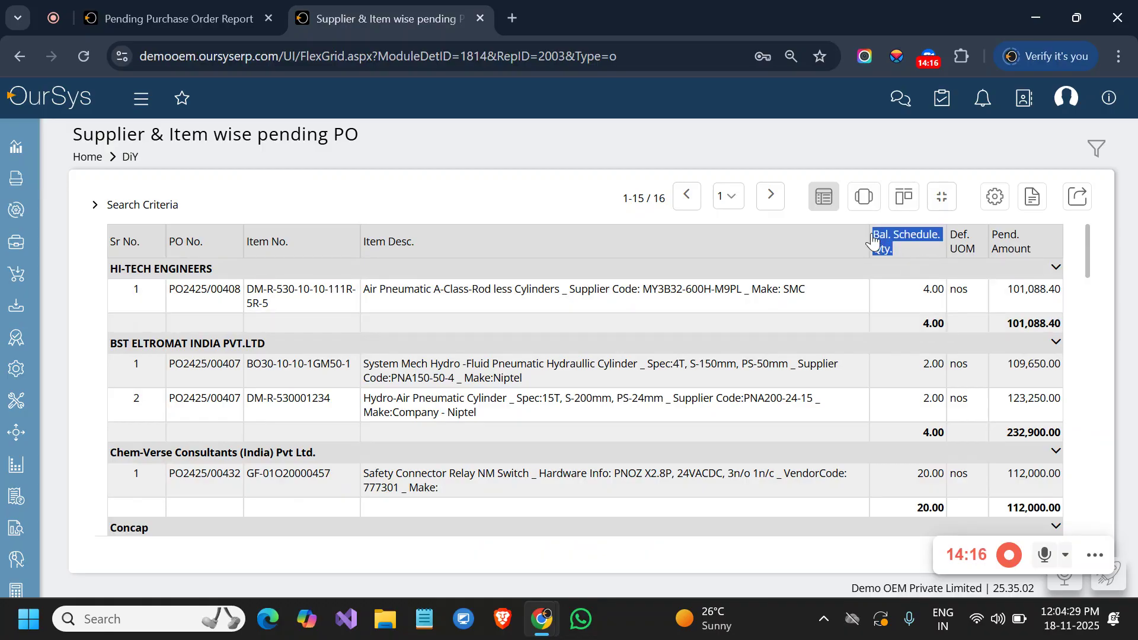
Check the report type options, turn off Hide Label for the Bal. Sch. Qty. column and save the view
{"action": "left_click", "coordinate": [995, 197]}
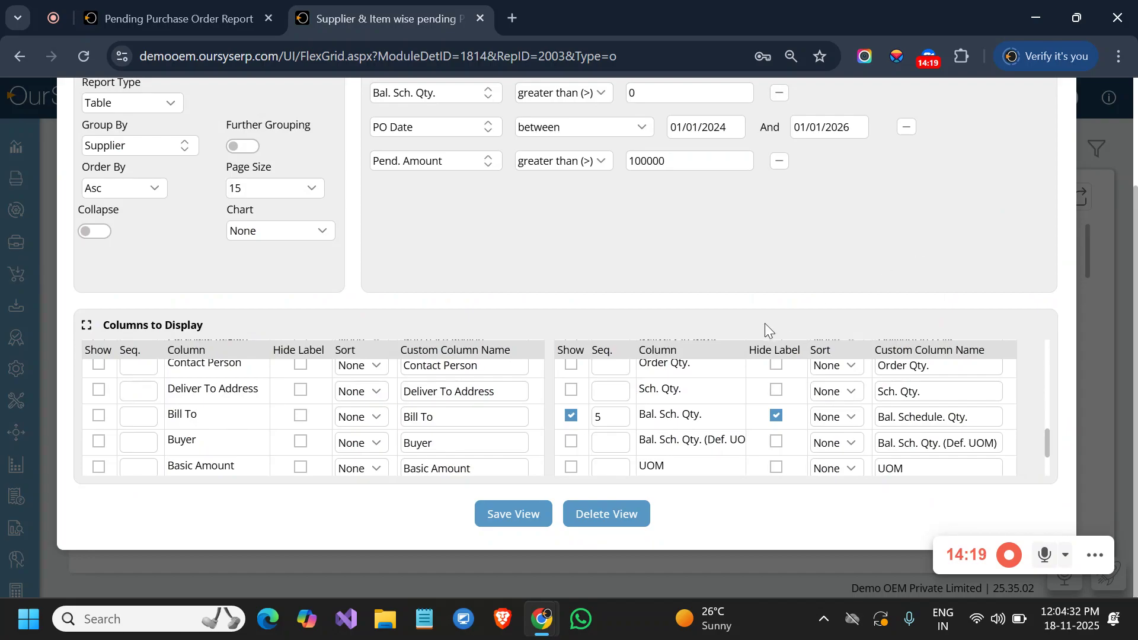
{"action": "scroll", "coordinate": [742, 273], "scroll_direction": "up", "scroll_amount": 1}
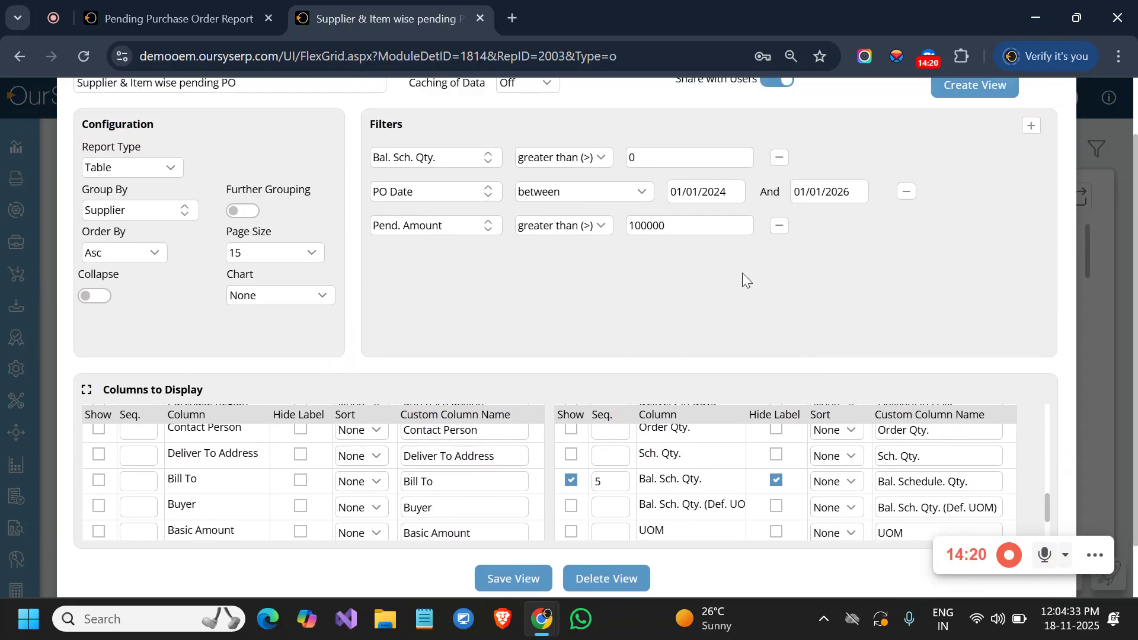
{"action": "left_click", "coordinate": [118, 166]}
{"action": "left_click", "coordinate": [118, 166]}
{"action": "left_click", "coordinate": [775, 481]}
{"action": "scroll", "coordinate": [652, 272], "scroll_direction": "up", "scroll_amount": 1}
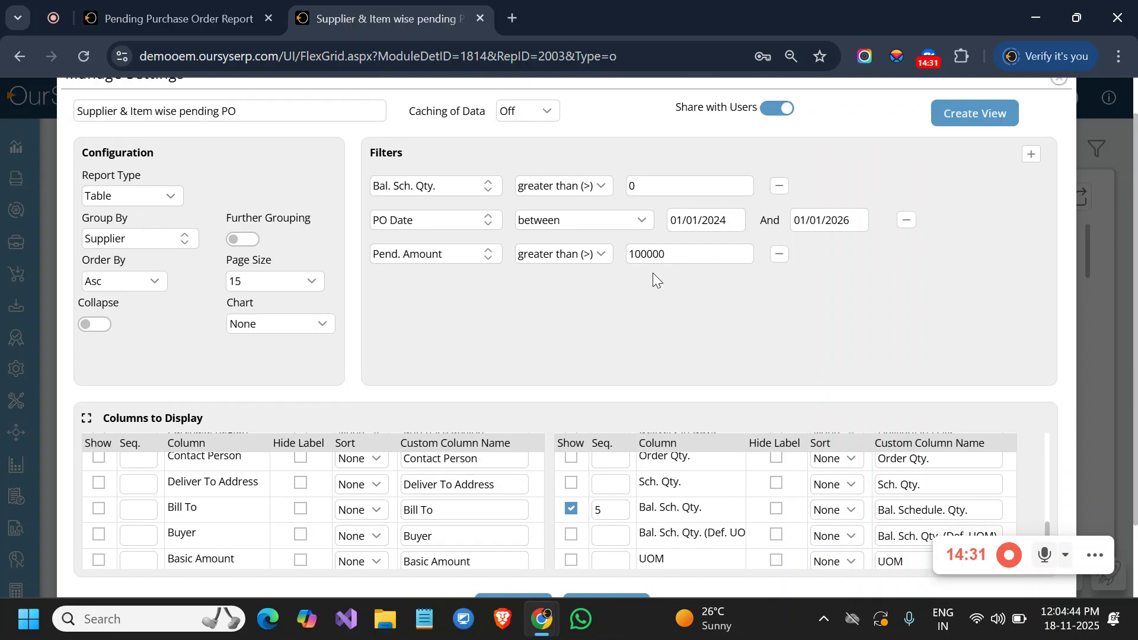
{"action": "scroll", "coordinate": [654, 272], "scroll_direction": "down", "scroll_amount": 2}
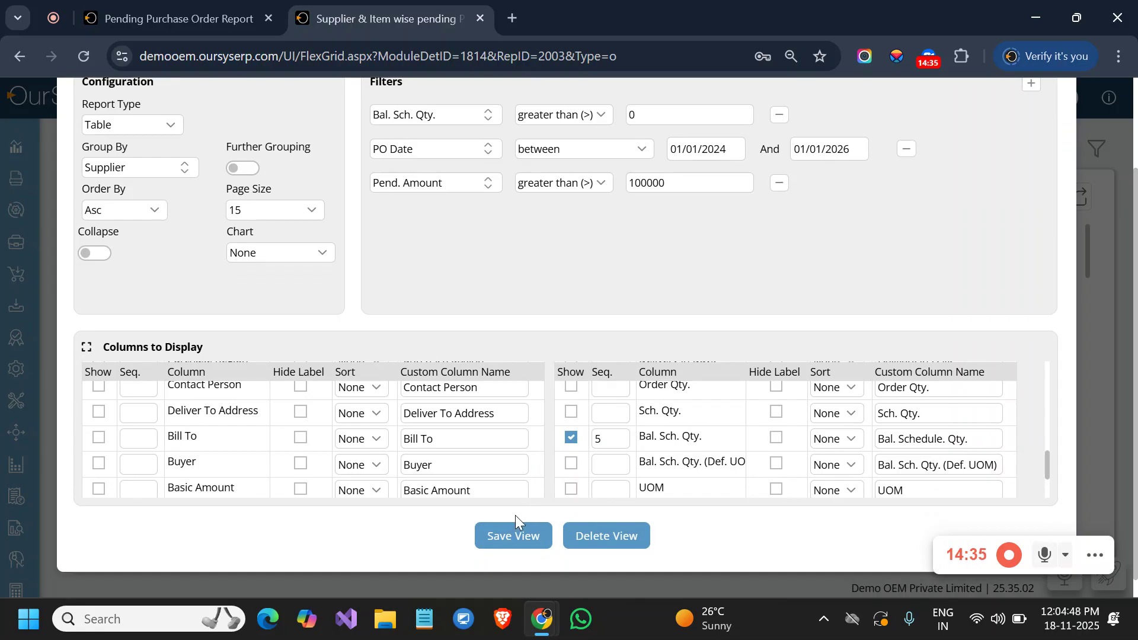
{"action": "left_click", "coordinate": [521, 542]}
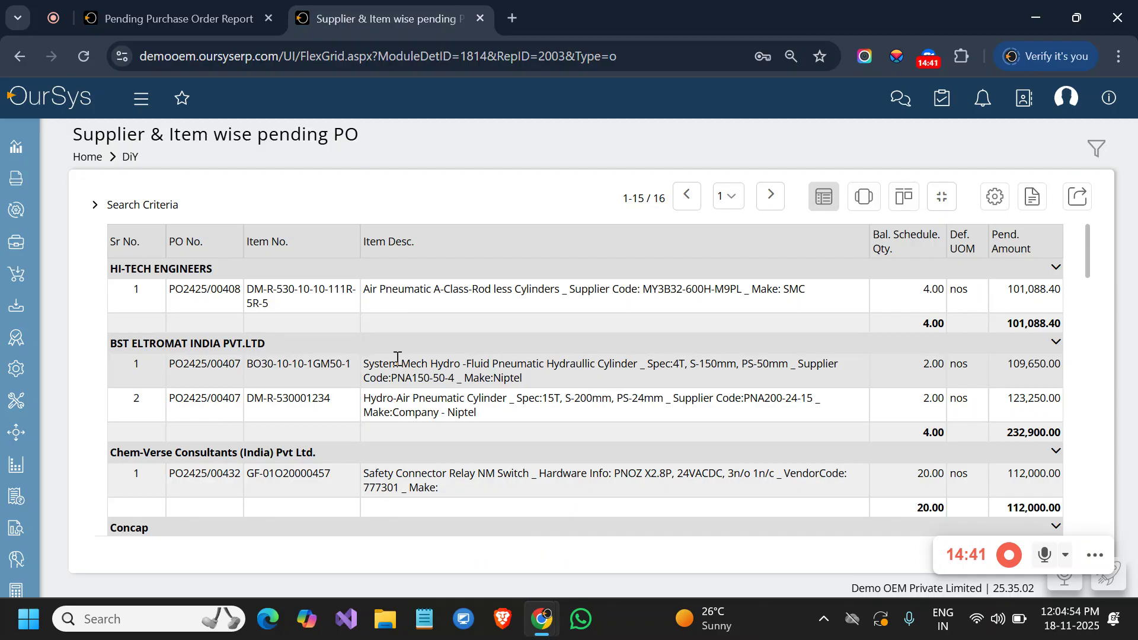
Open the base Pending Purchase Order Report from the DiY page, look at its view settings and close them
{"action": "left_click", "coordinate": [131, 157]}
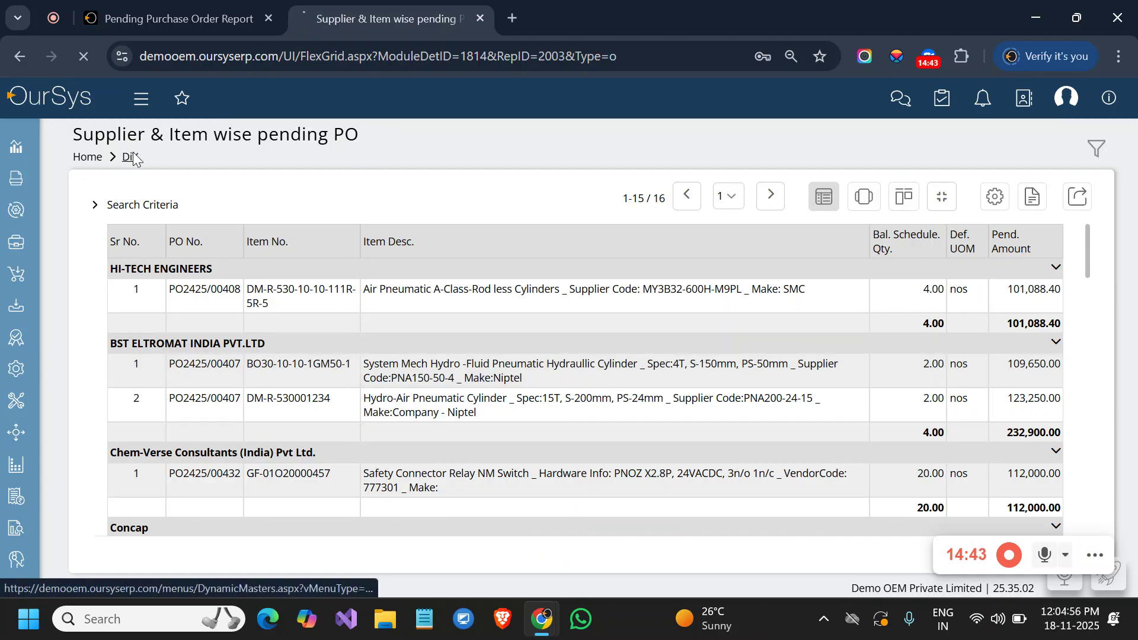
{"action": "scroll", "coordinate": [336, 318], "scroll_direction": "down", "scroll_amount": 6}
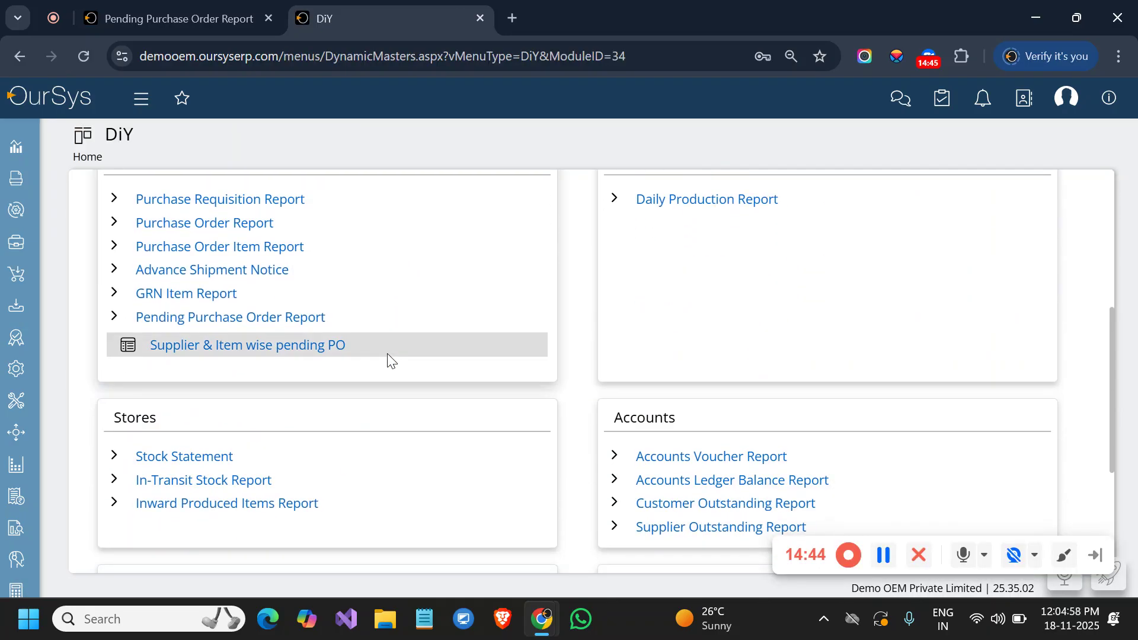
{"action": "left_click_drag", "start_coordinate": [333, 315], "coordinate": [137, 322]}
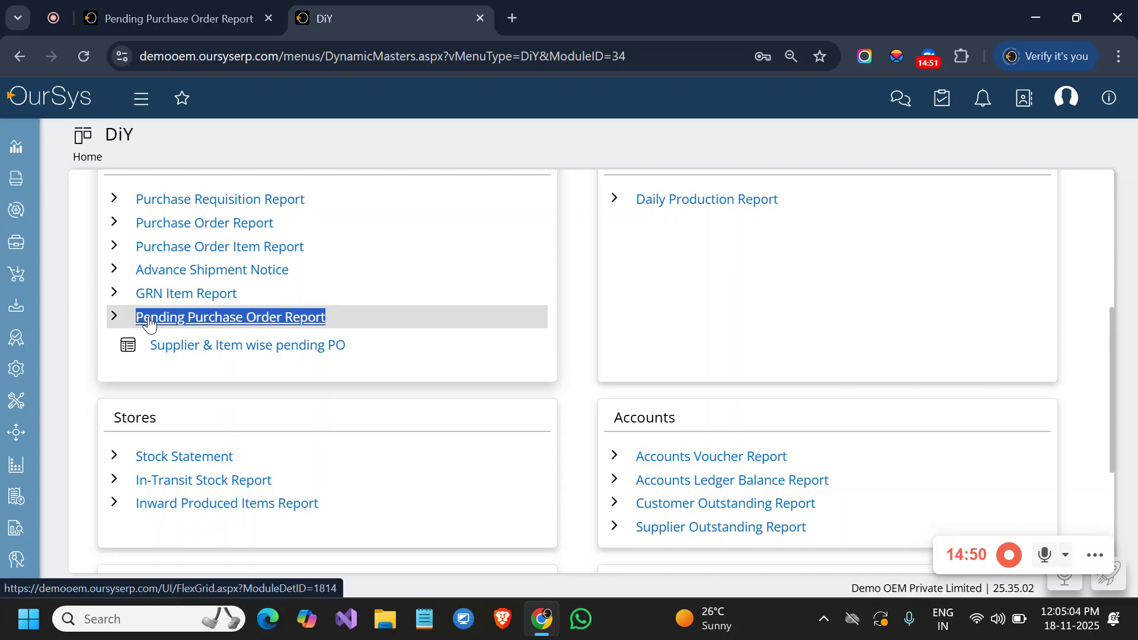
{"action": "left_click", "coordinate": [190, 325]}
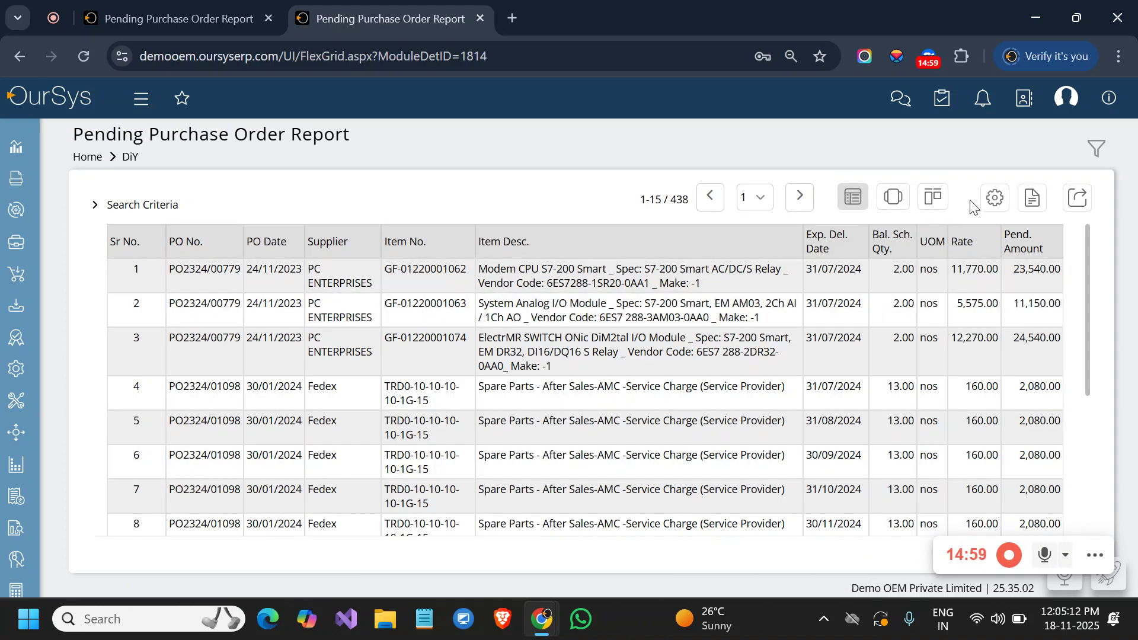
{"action": "left_click", "coordinate": [996, 199]}
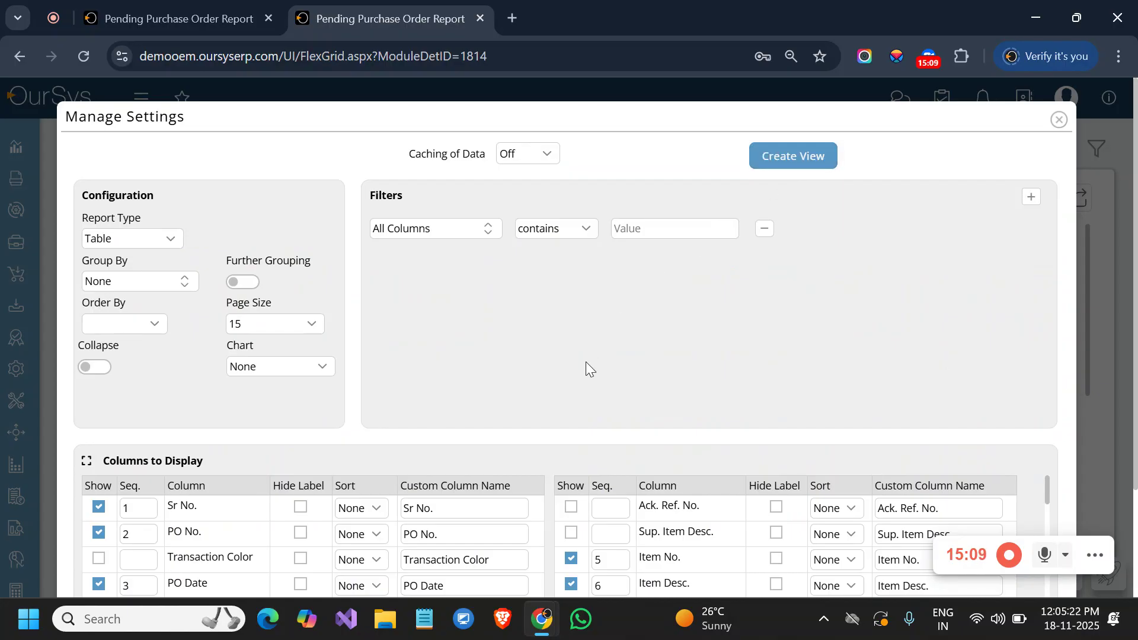
{"action": "left_click", "coordinate": [1057, 121]}
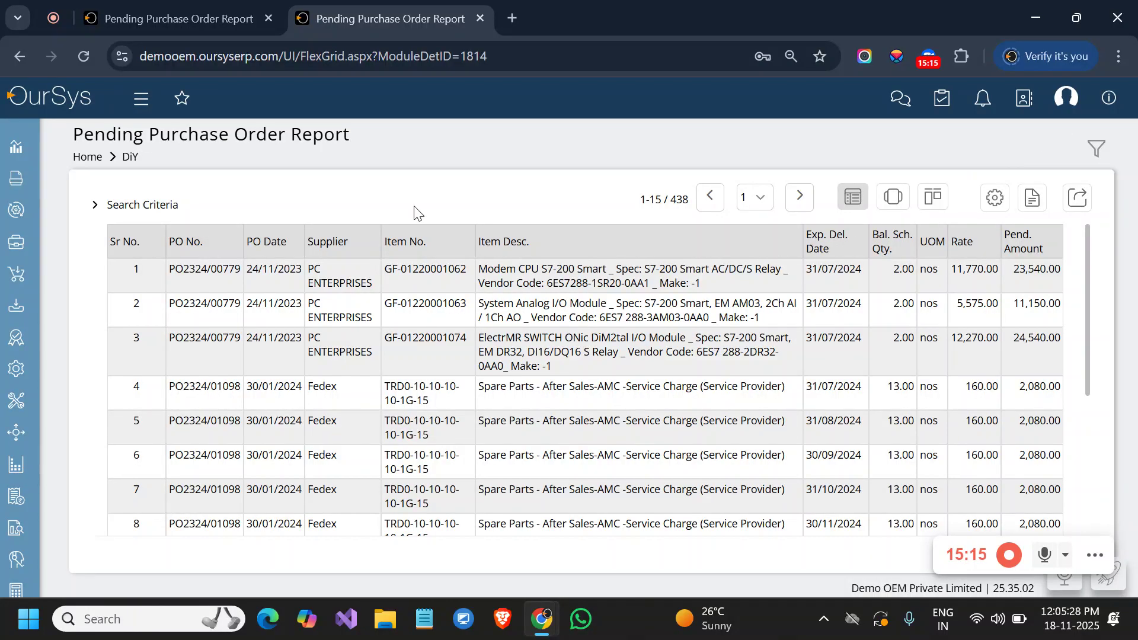
Return to the DiY page and reopen the Supplier & Item wise pending PO view under Purchase
{"action": "left_click", "coordinate": [129, 156]}
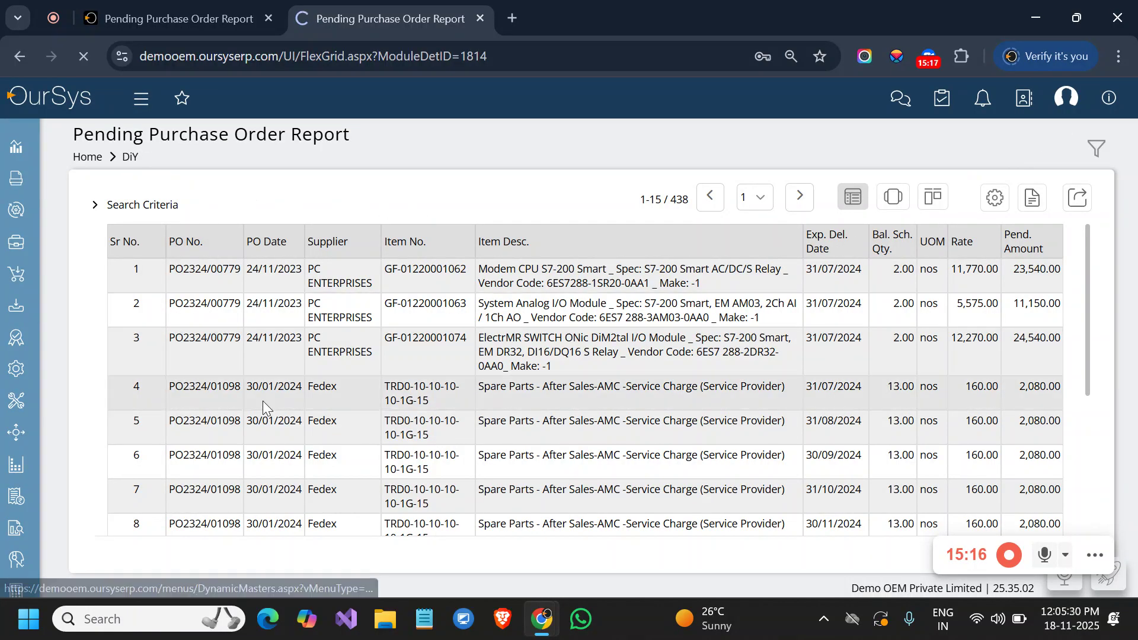
{"action": "scroll", "coordinate": [263, 408], "scroll_direction": "down", "scroll_amount": 2}
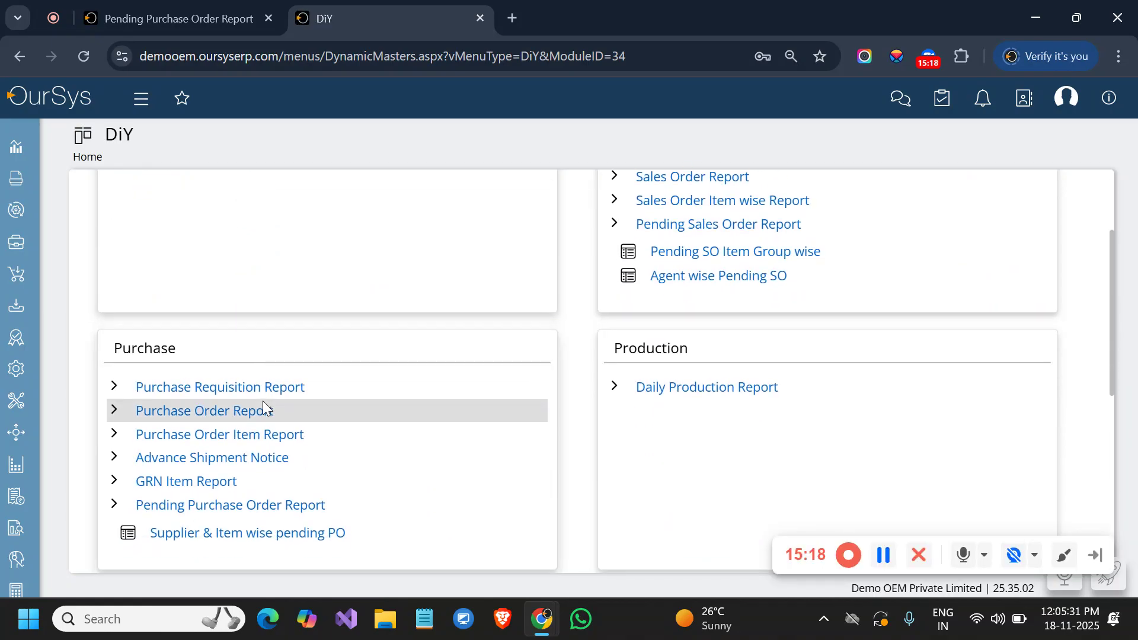
{"action": "left_click", "coordinate": [207, 533]}
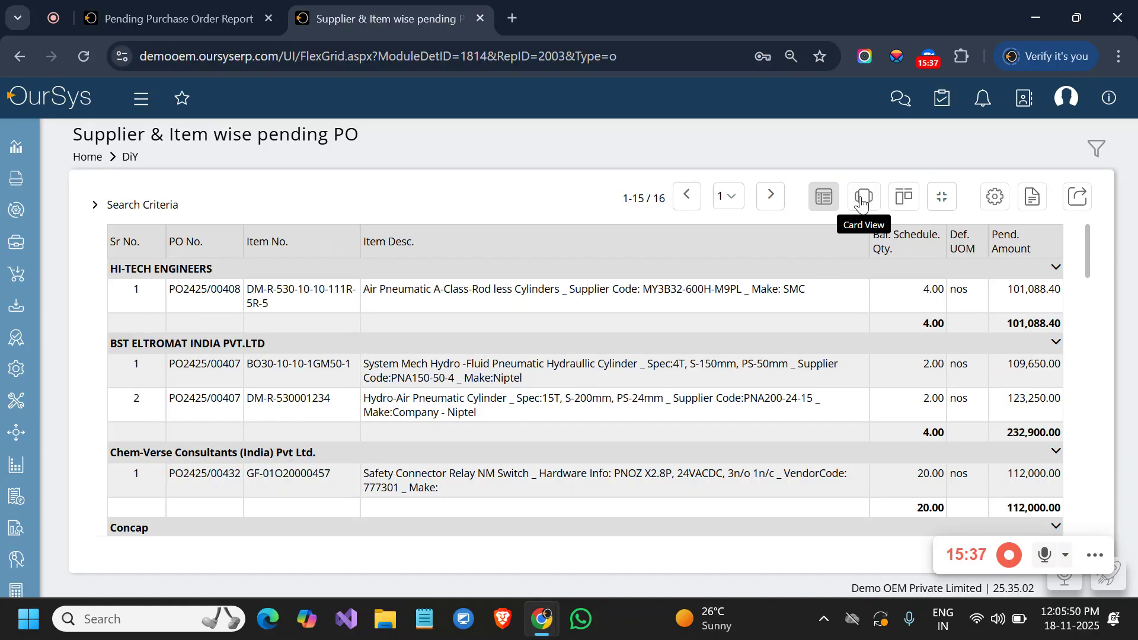
Look at the report in card view and in the supplier-column board view, and check its page choices
{"action": "left_click", "coordinate": [865, 199]}
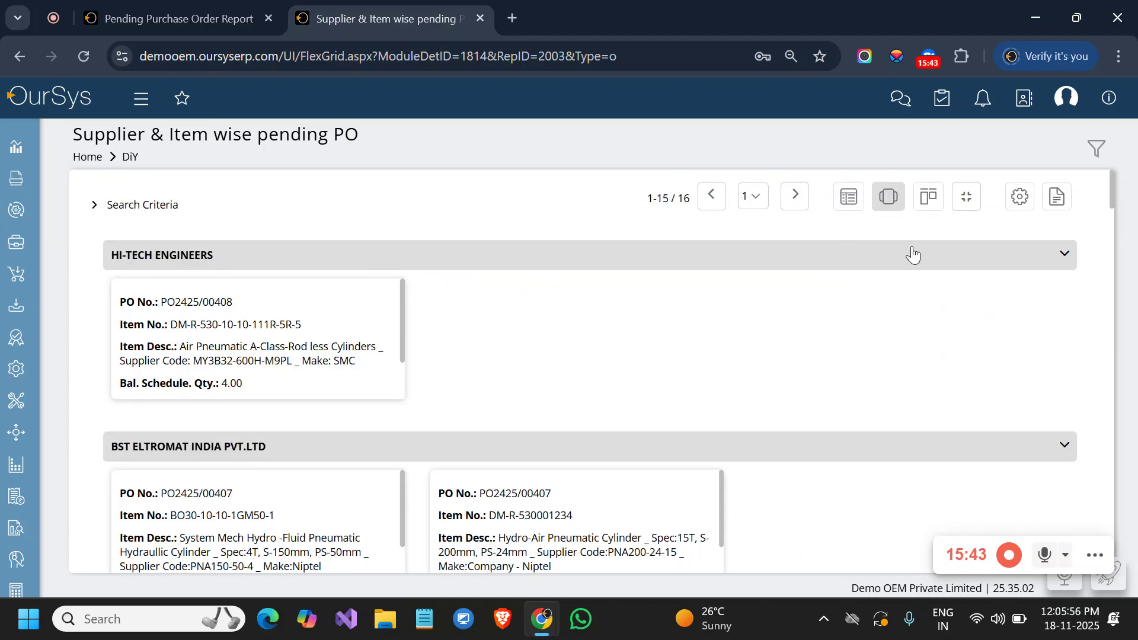
{"action": "left_click", "coordinate": [930, 205]}
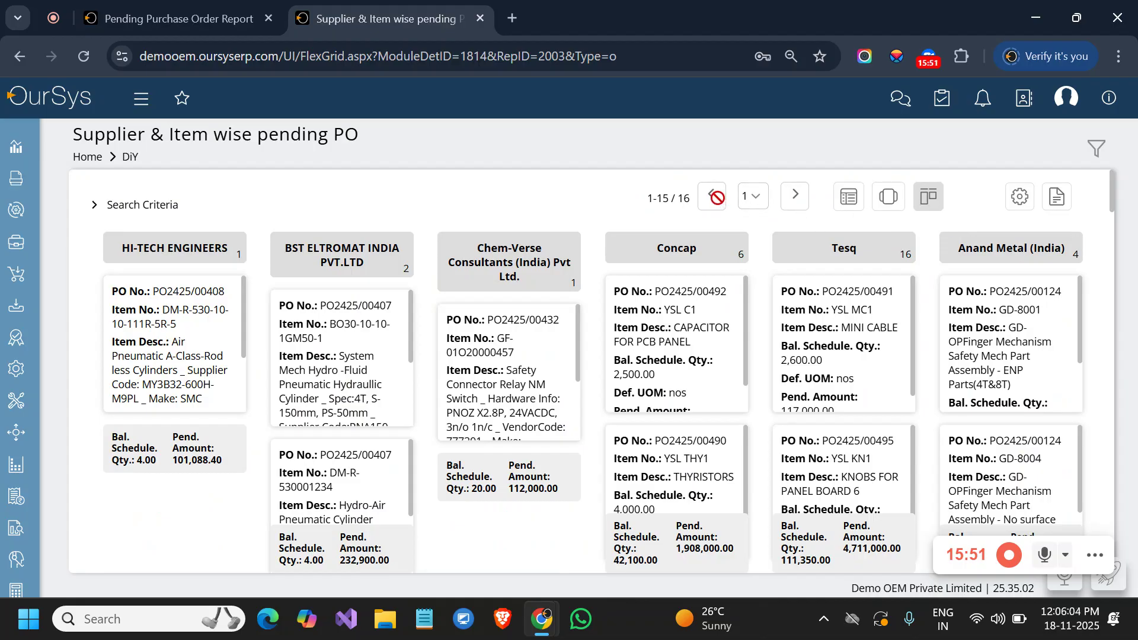
{"action": "left_click", "coordinate": [754, 201]}
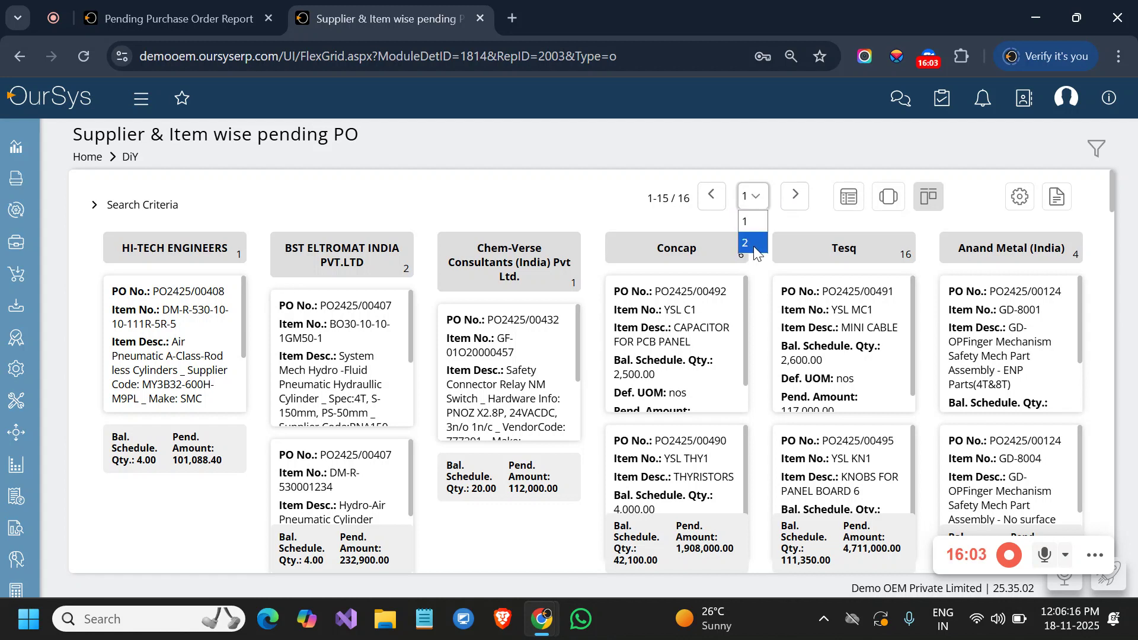
{"action": "left_click", "coordinate": [789, 202]}
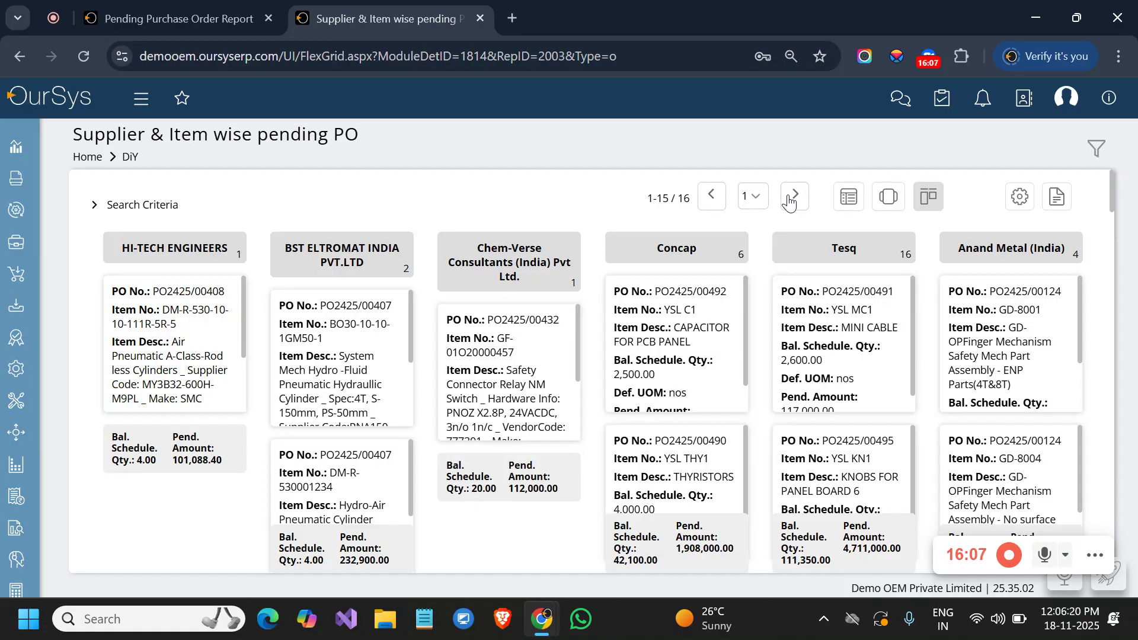
Look at the list of available report views, close it and return the report to table view
{"action": "left_click", "coordinate": [1057, 198]}
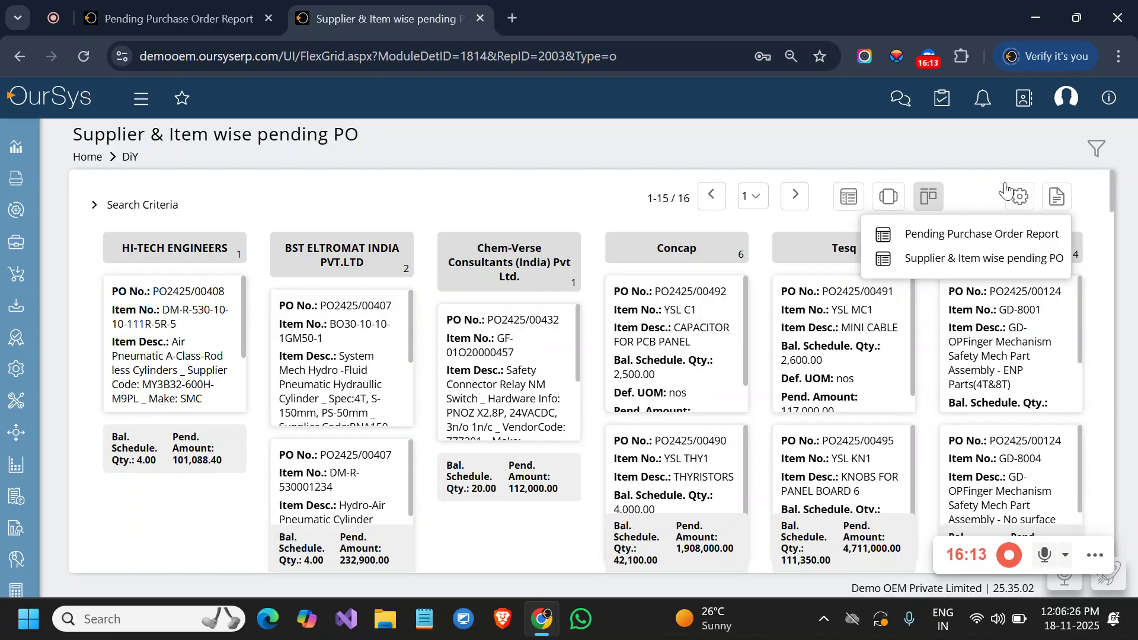
{"action": "left_click", "coordinate": [983, 190]}
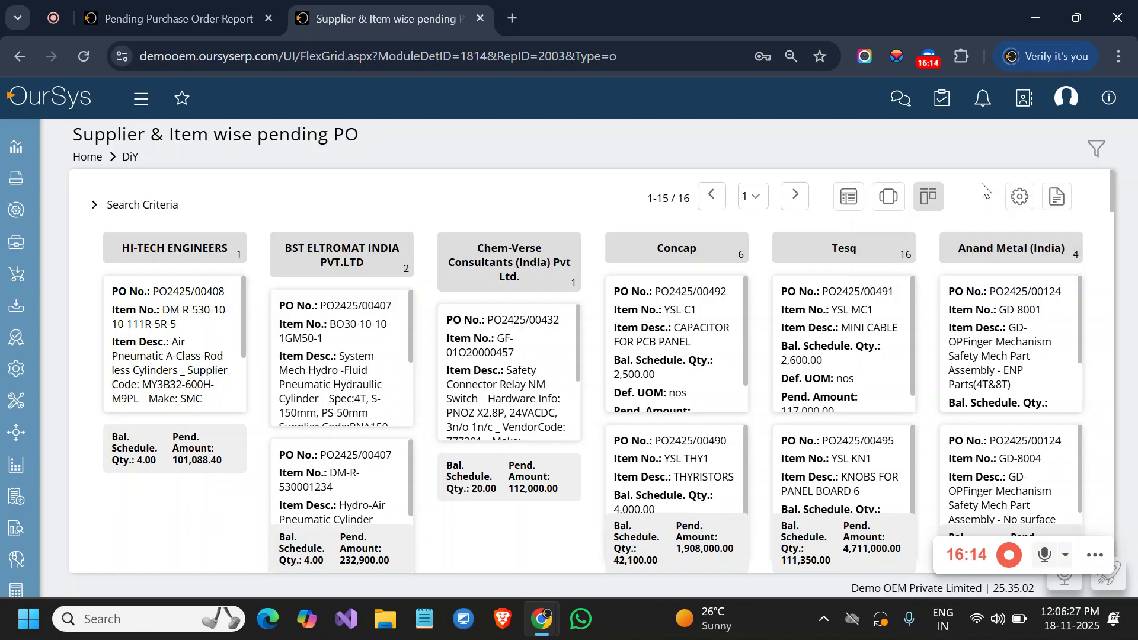
{"action": "left_click", "coordinate": [862, 200]}
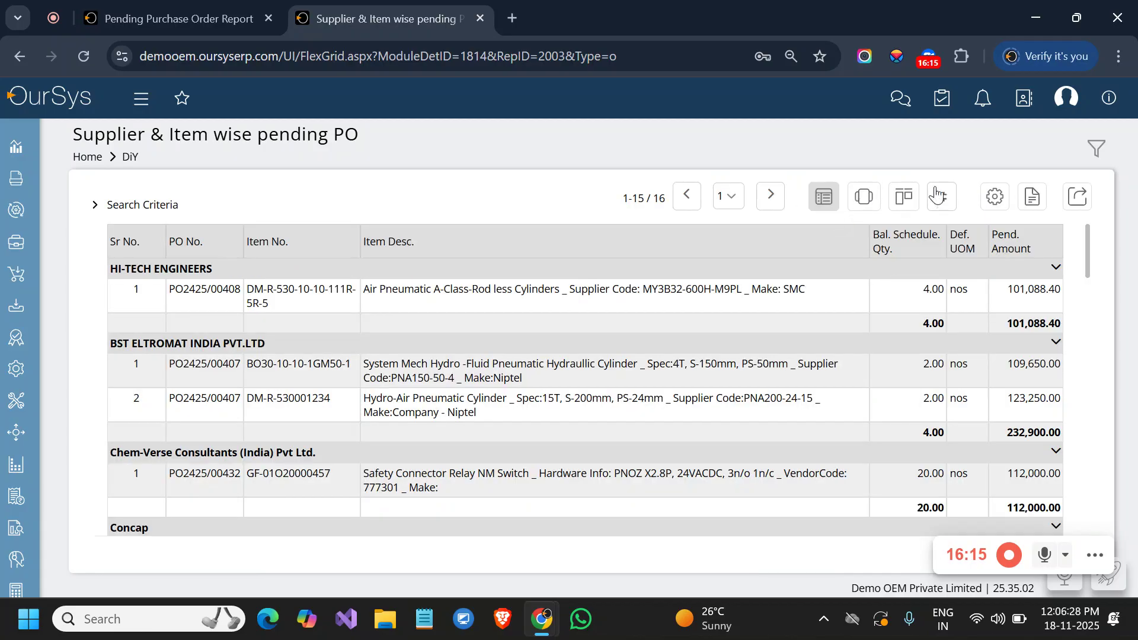
Look at the report's Excel and PDF export options and reopen the list of available report views
{"action": "left_click", "coordinate": [1074, 203]}
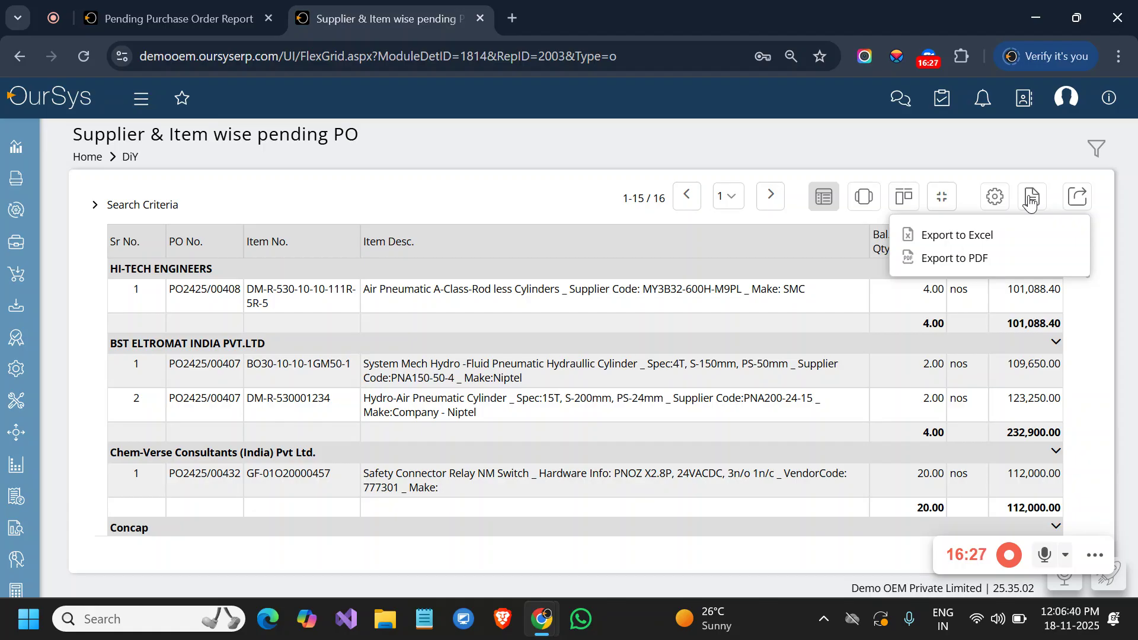
{"action": "left_click", "coordinate": [840, 134]}
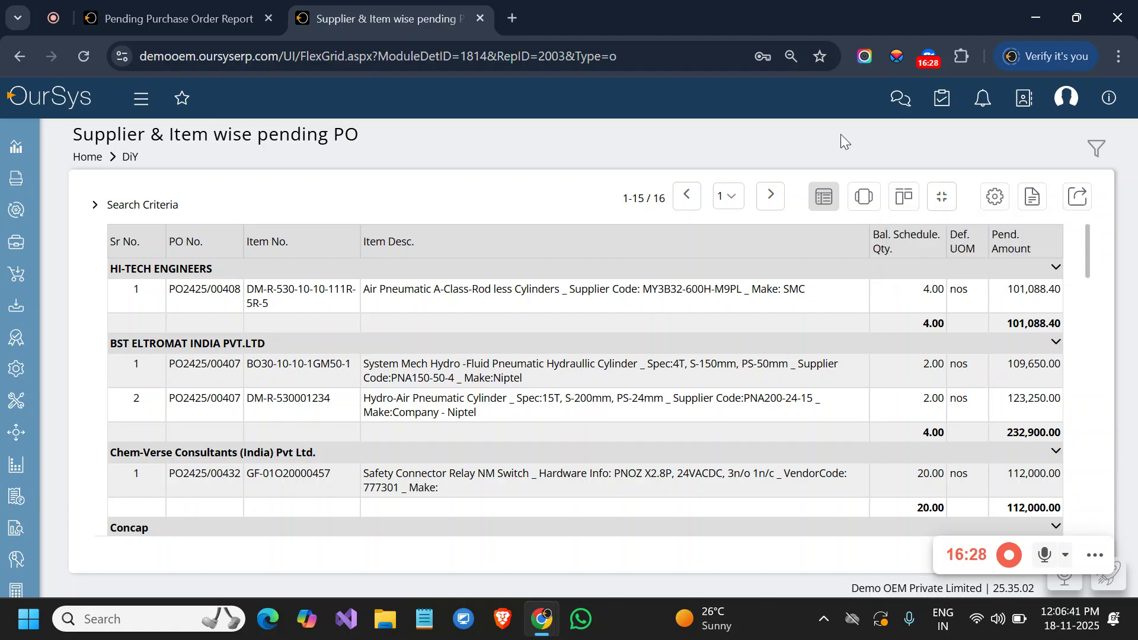
{"action": "left_click", "coordinate": [1034, 202]}
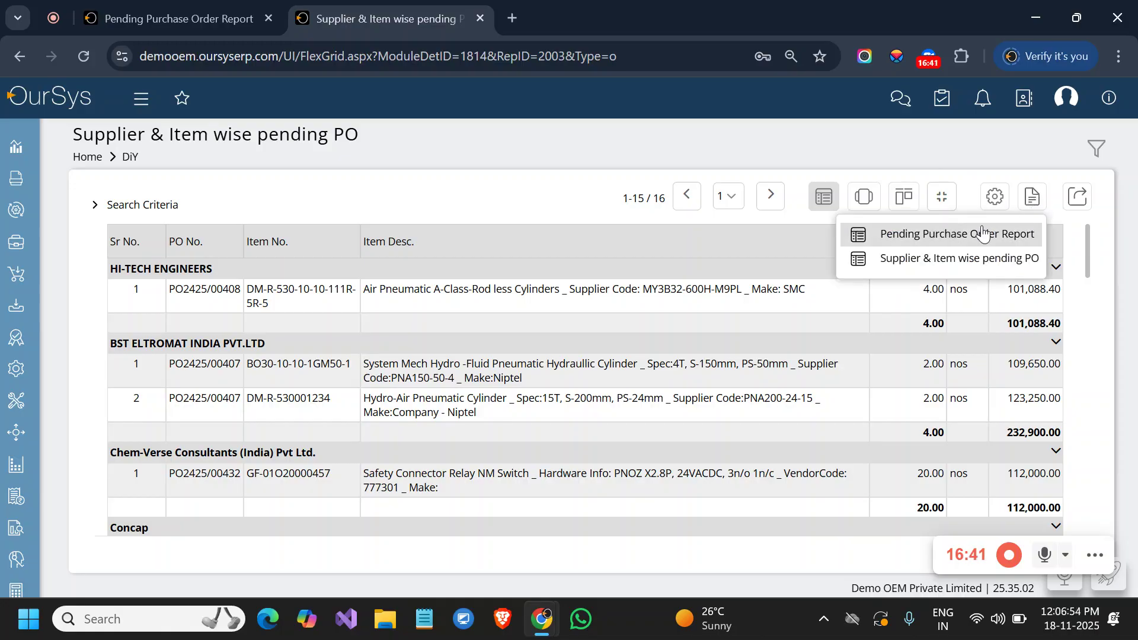